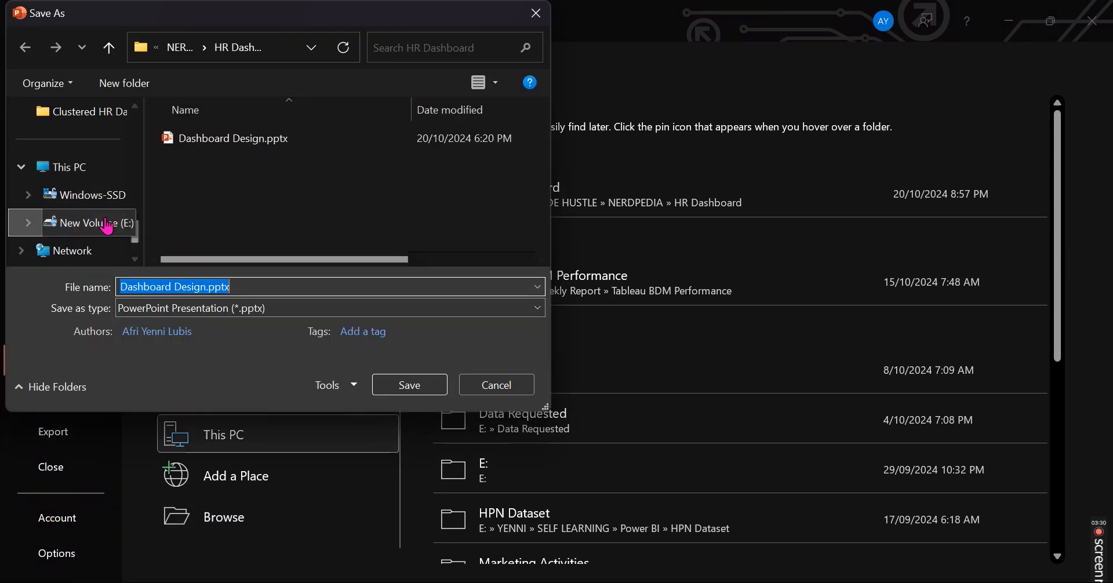
# Step: Export only the first slide to the Pictures folder as a JPEG image named Home
pyautogui.scroll(10, 43, 219)
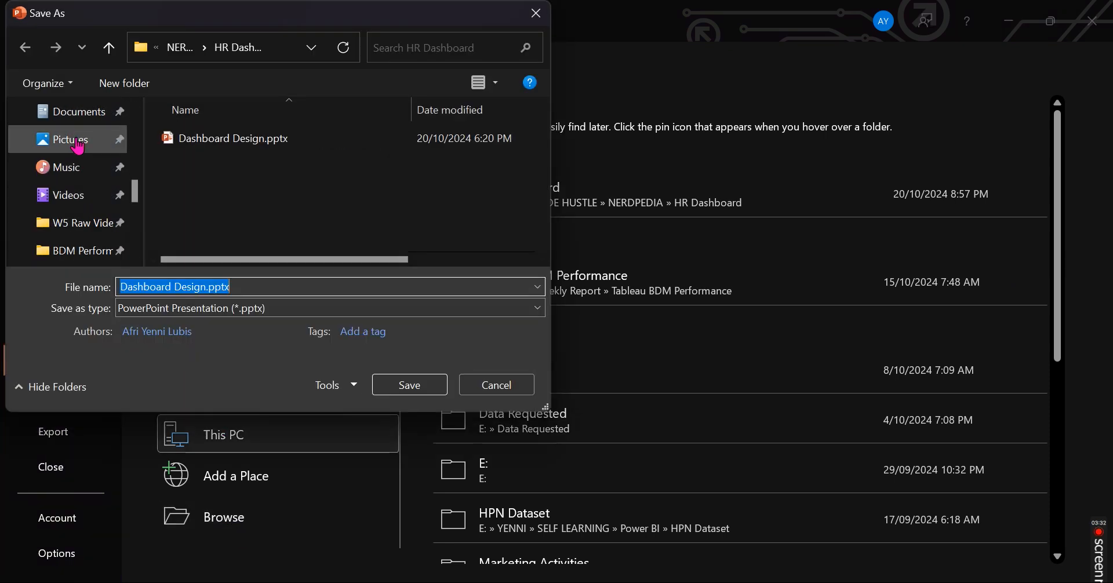
pyautogui.click(77, 145)
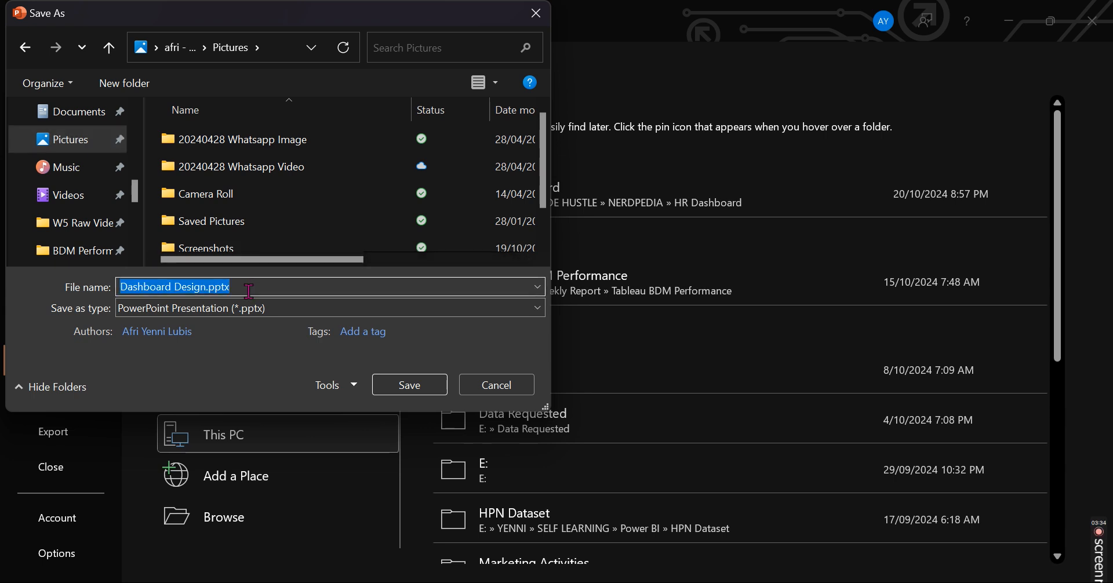
pyautogui.write('Home')
pyautogui.click(242, 369)
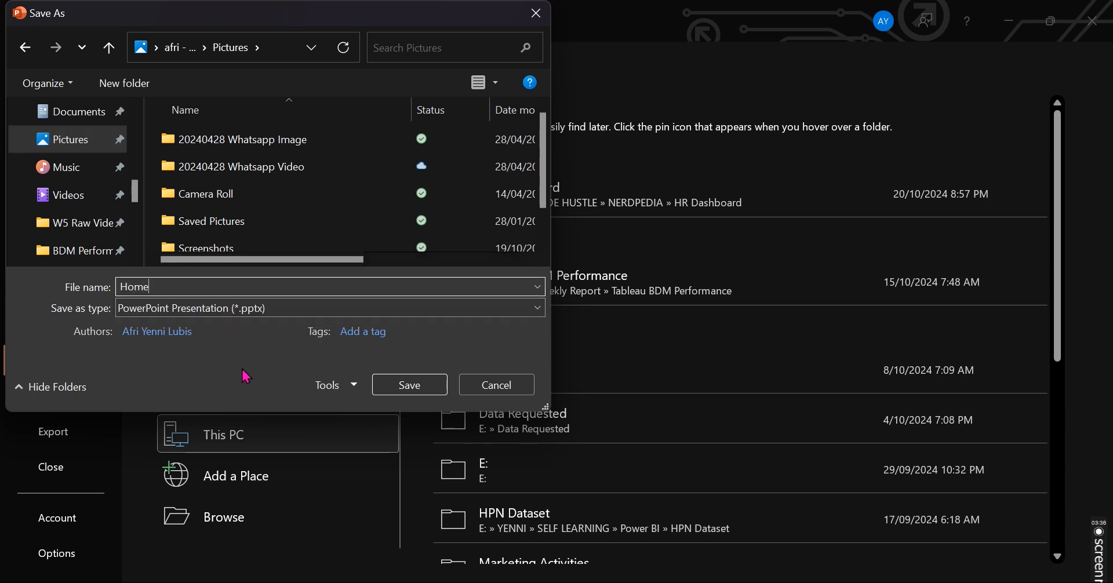
pyautogui.click(317, 310)
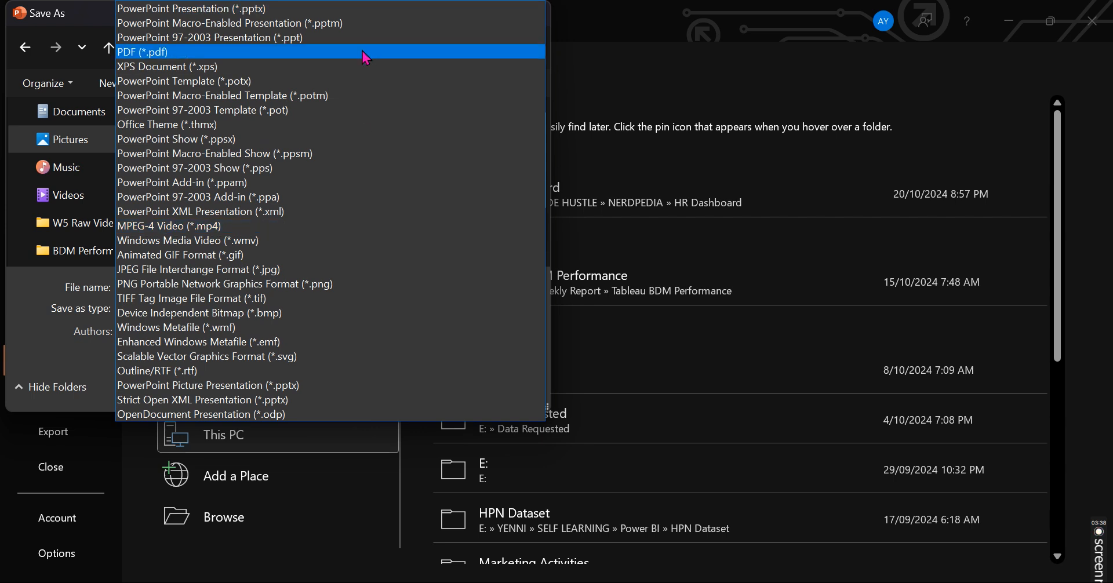
pyautogui.click(359, 274)
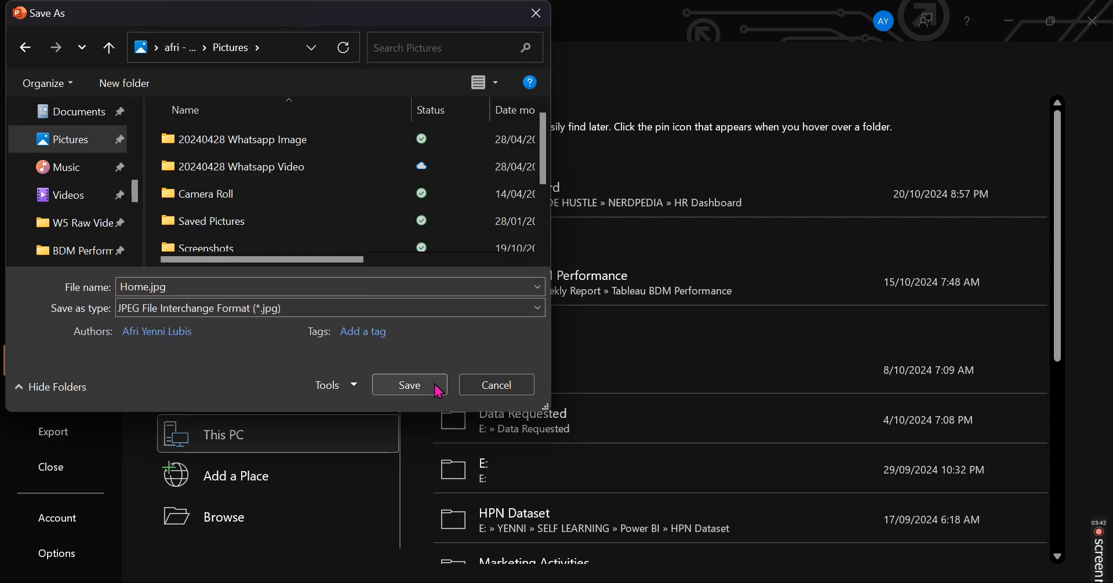
pyautogui.click(435, 387)
pyautogui.click(591, 301)
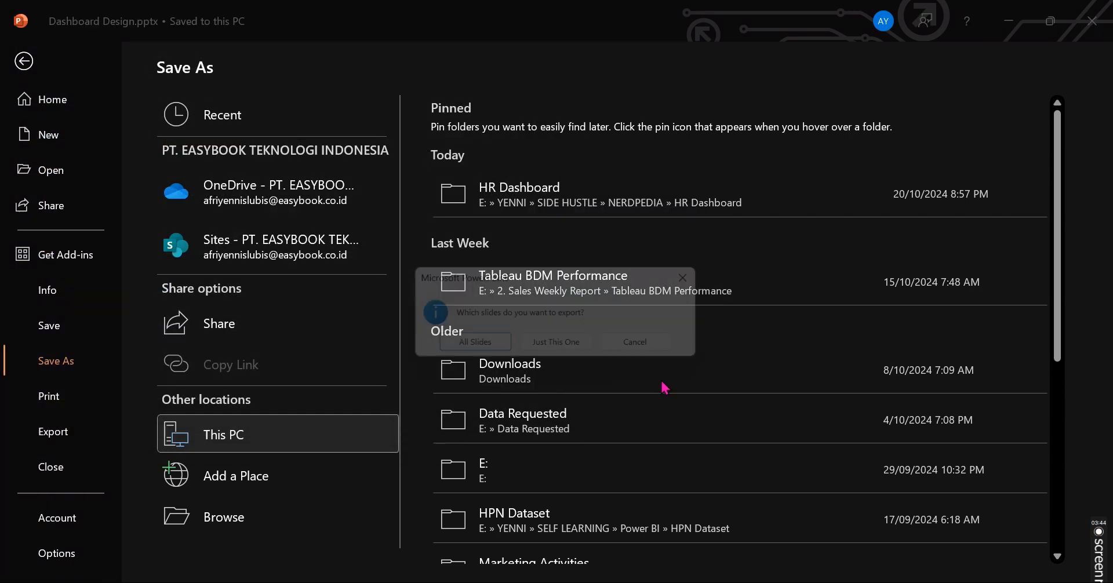
pyautogui.click(564, 351)
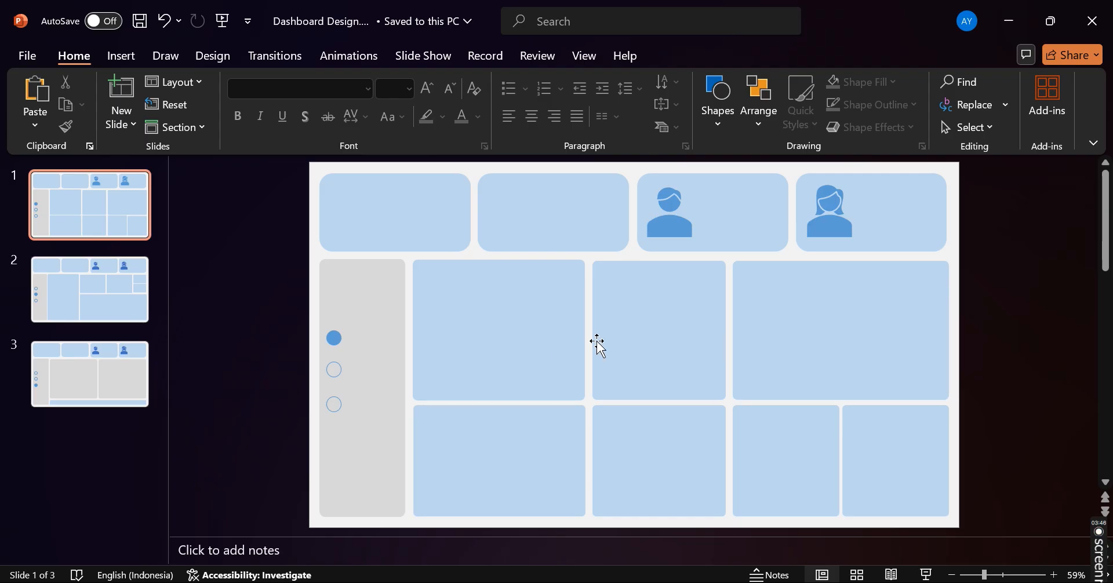
# Step: Start saving a copy of the second slide, with the Pictures folder as the destination
pyautogui.click(148, 319)
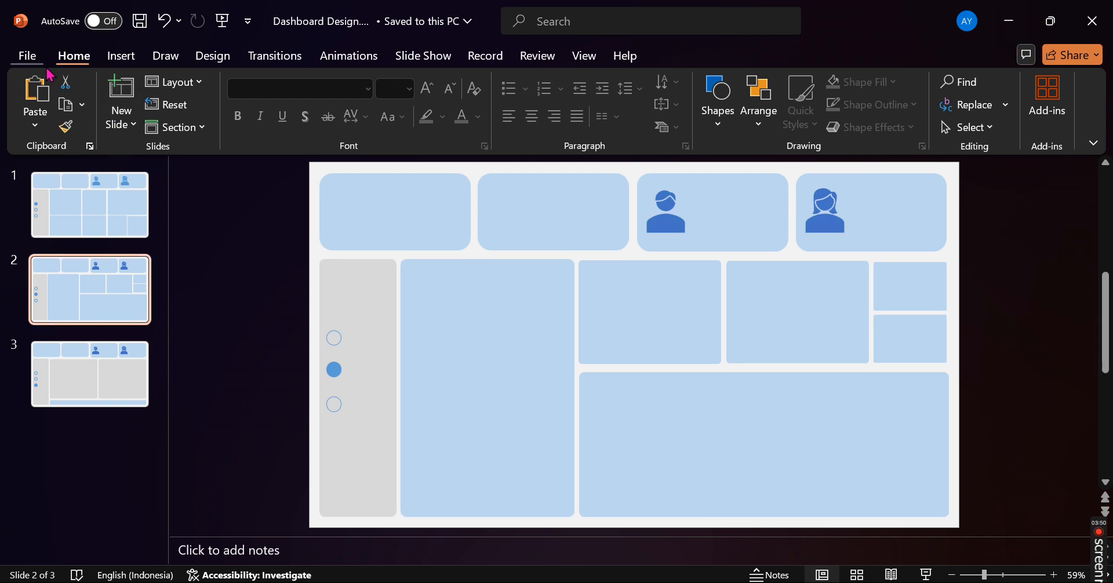
pyautogui.click(29, 57)
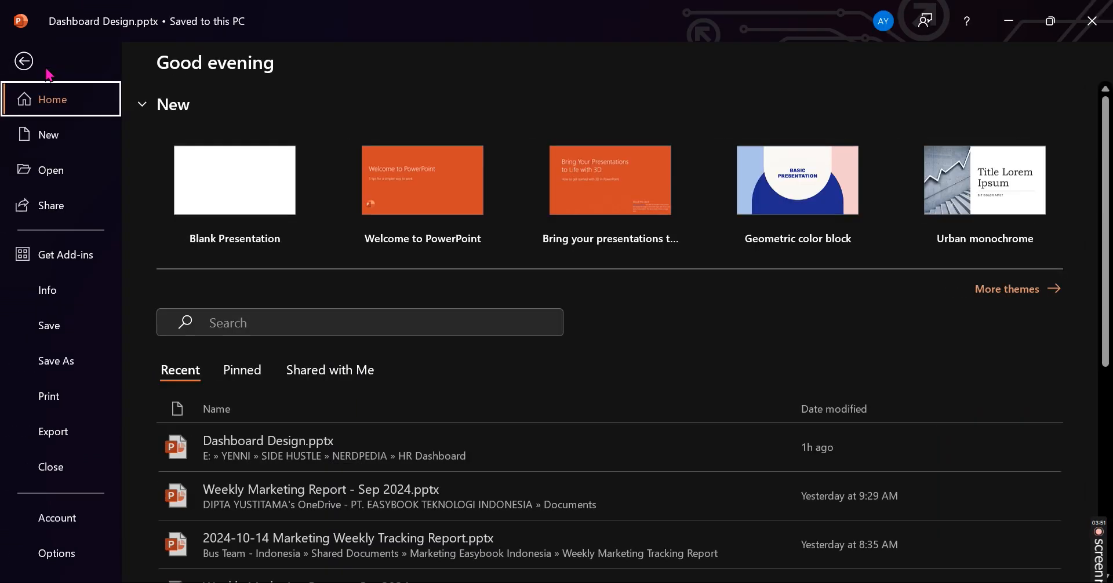
pyautogui.click(82, 361)
pyautogui.click(197, 518)
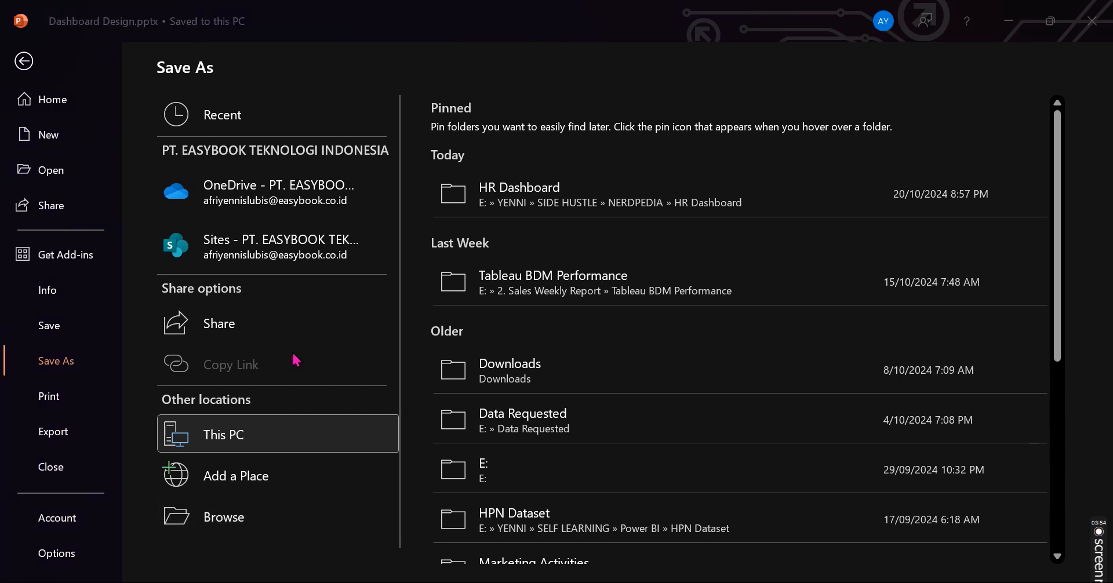
pyautogui.click(235, 309)
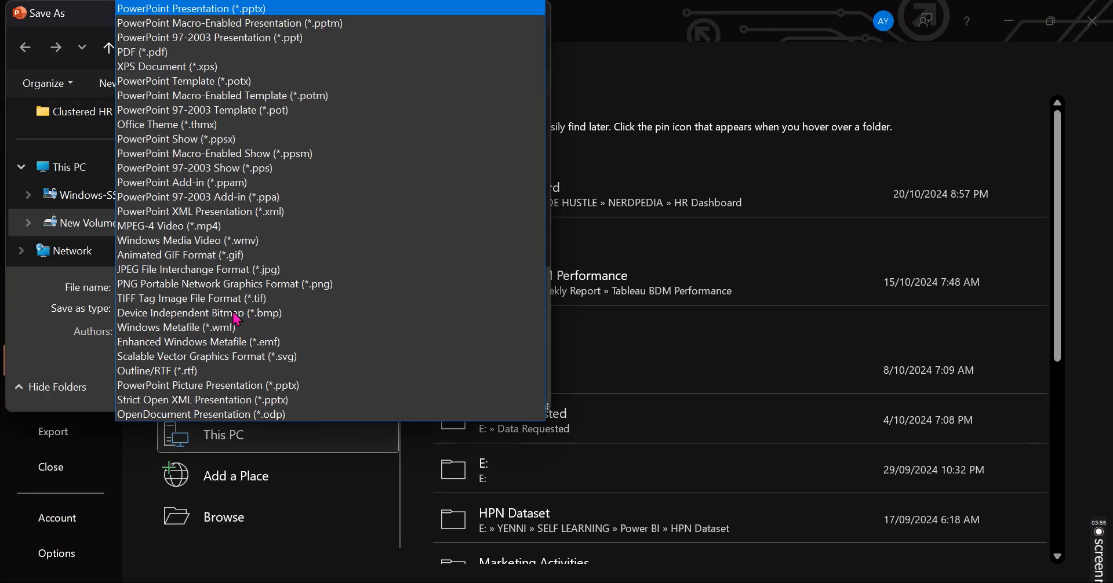
pyautogui.click(55, 331)
pyautogui.scroll(3, 82, 167)
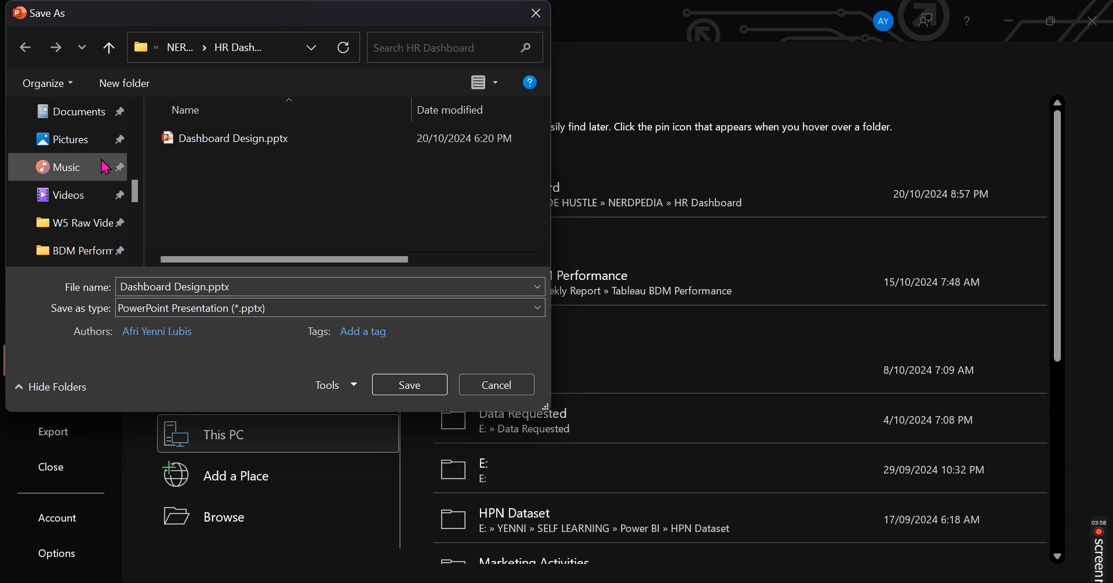
pyautogui.click(95, 141)
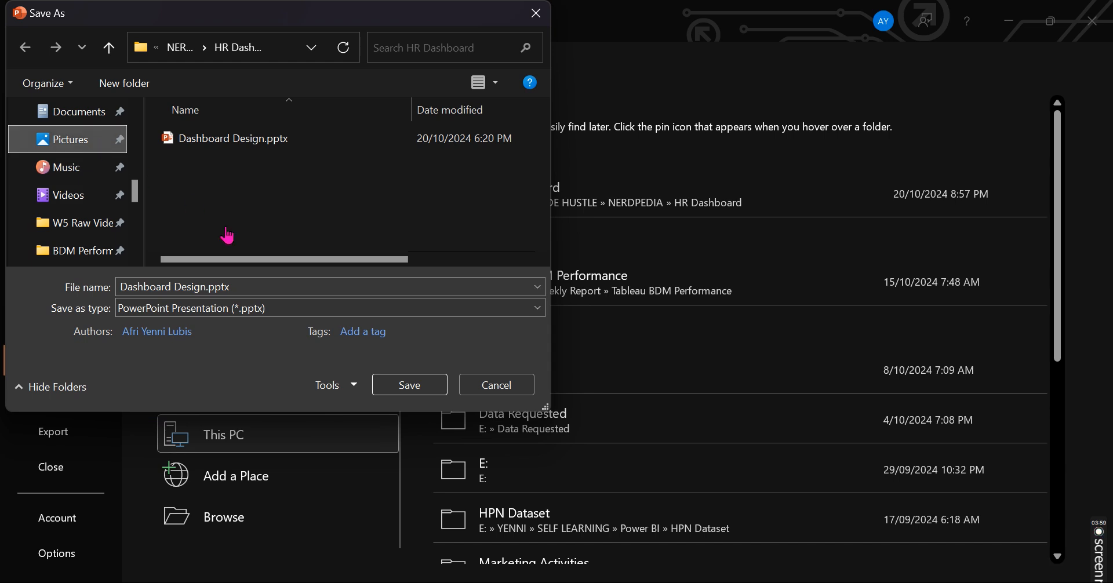
# Step: Name the file Details, choose the JPEG format and export only the current slide
pyautogui.click(227, 284)
pyautogui.write('Details')
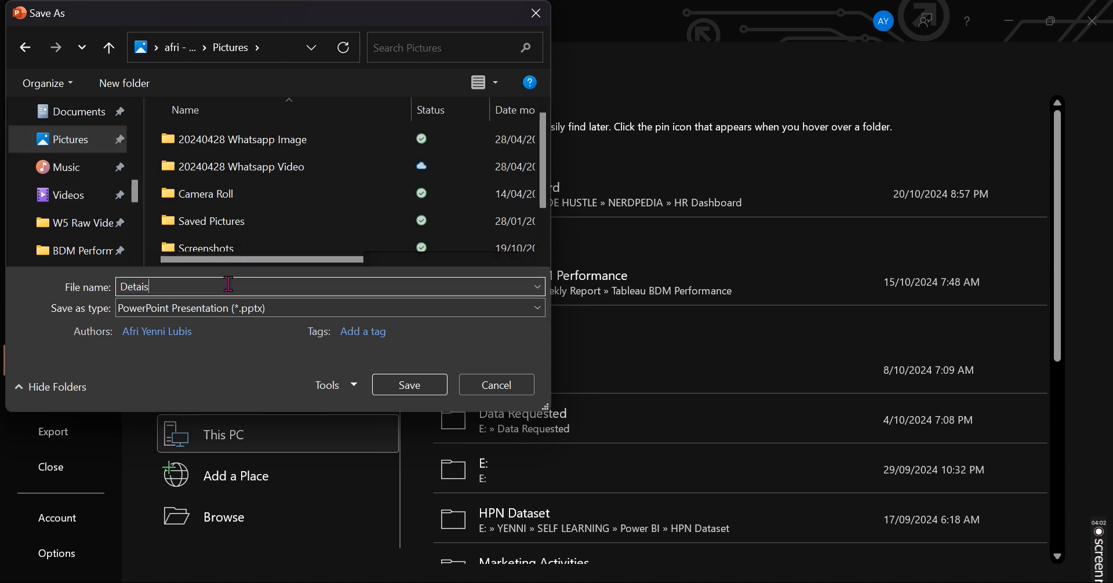
pyautogui.click(260, 308)
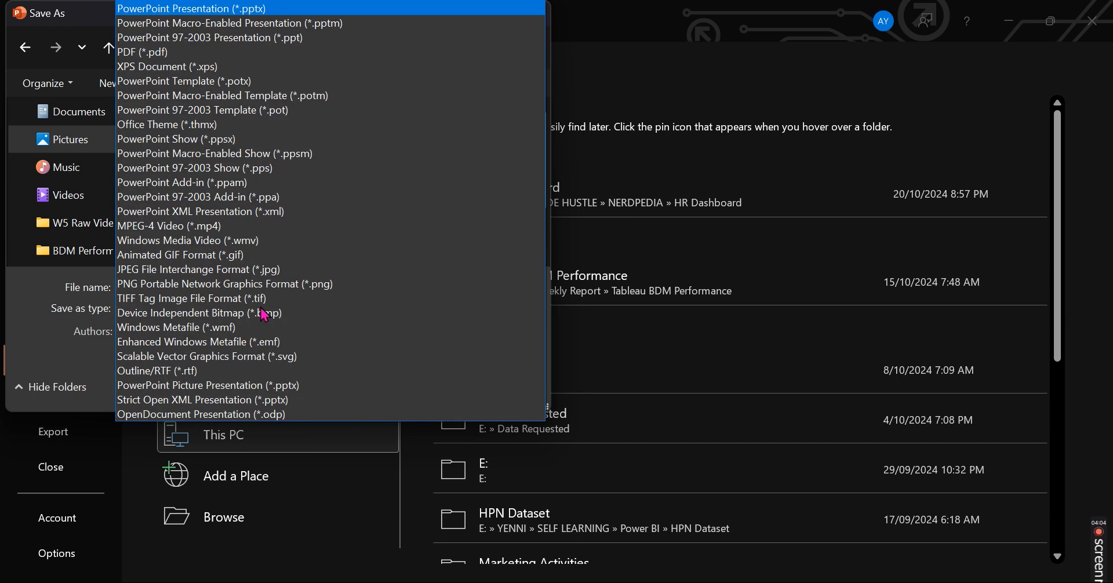
pyautogui.click(315, 268)
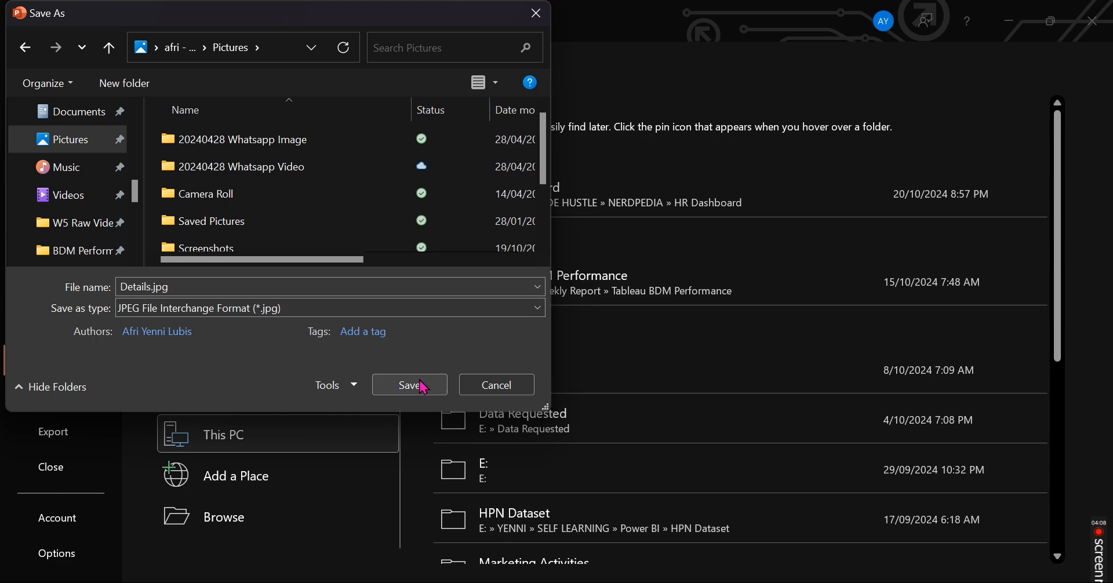
pyautogui.click(420, 384)
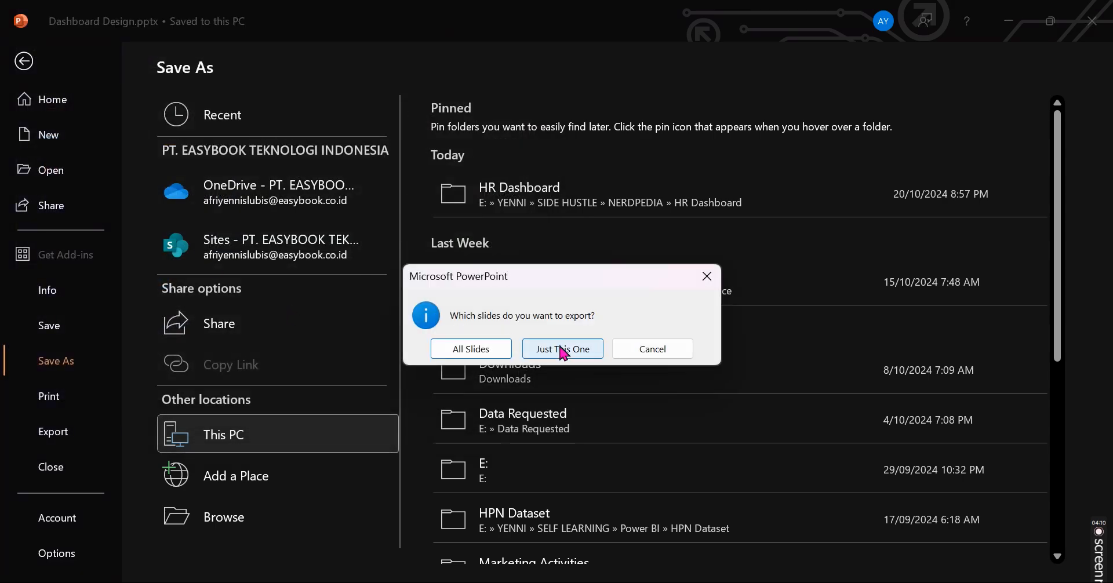
pyautogui.click(560, 349)
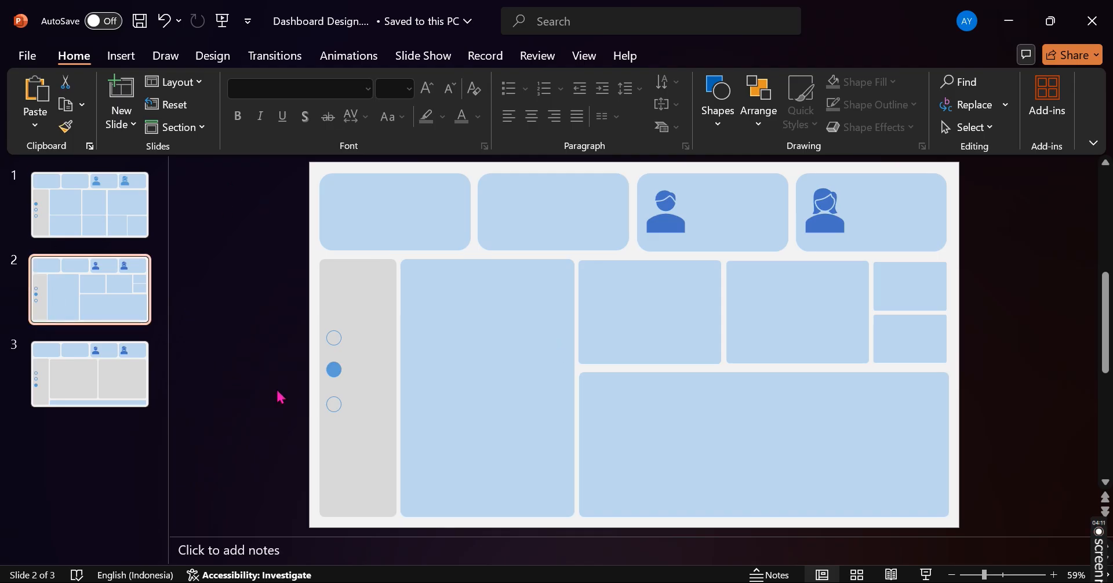
# Step: Start saving a copy of the third slide, with the Pictures folder as the destination
pyautogui.click(83, 403)
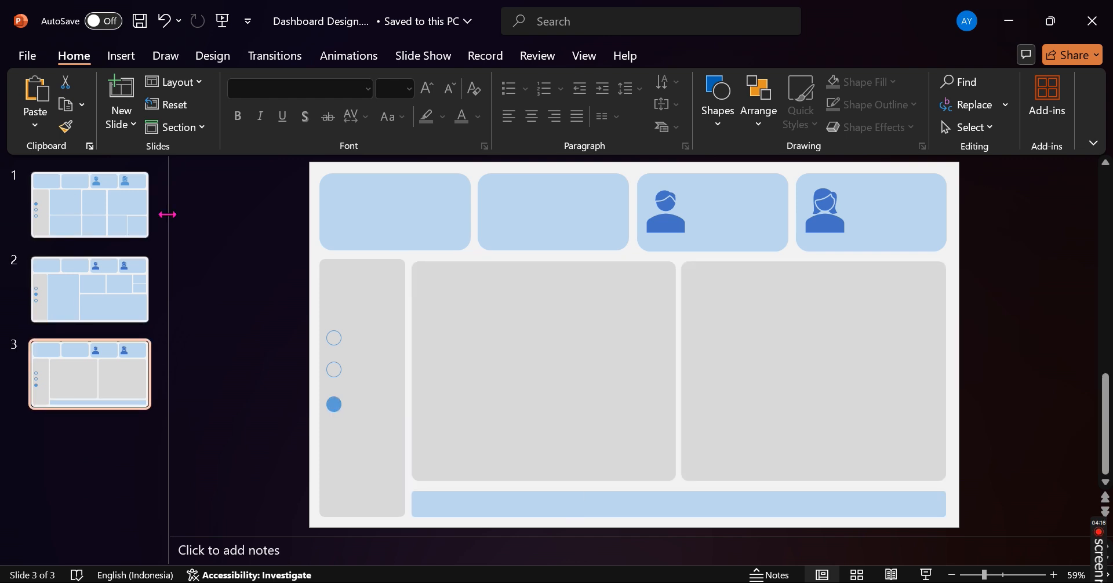
pyautogui.click(29, 56)
pyautogui.click(58, 363)
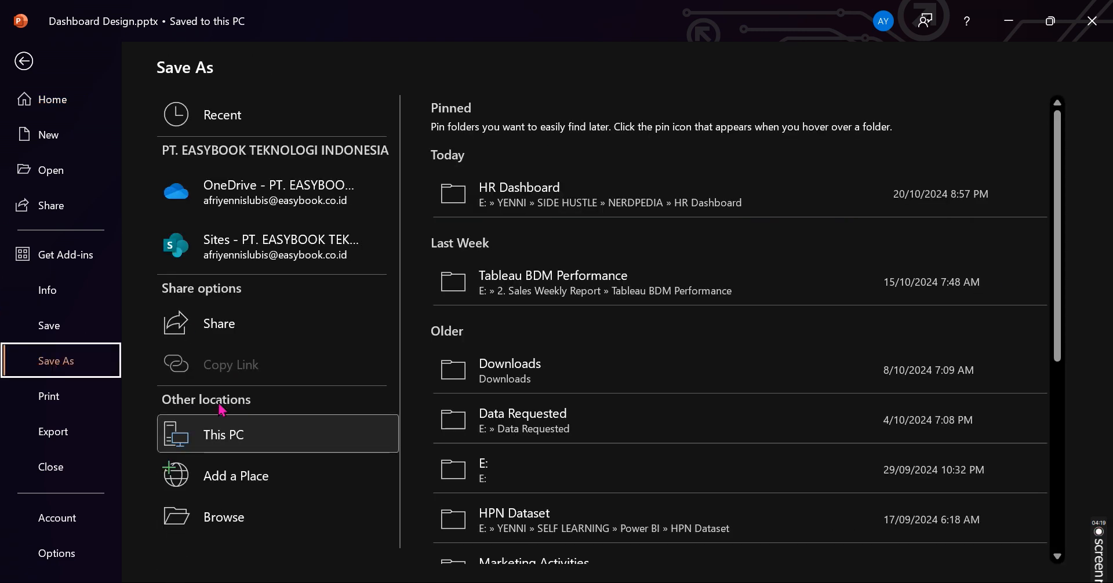
pyautogui.click(239, 513)
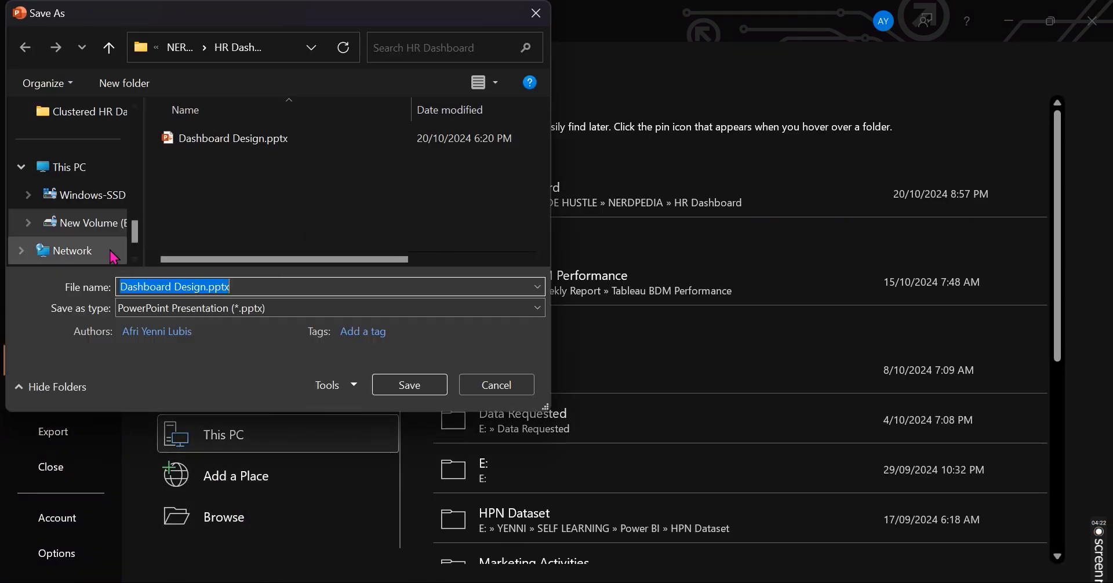
pyautogui.scroll(10, 87, 168)
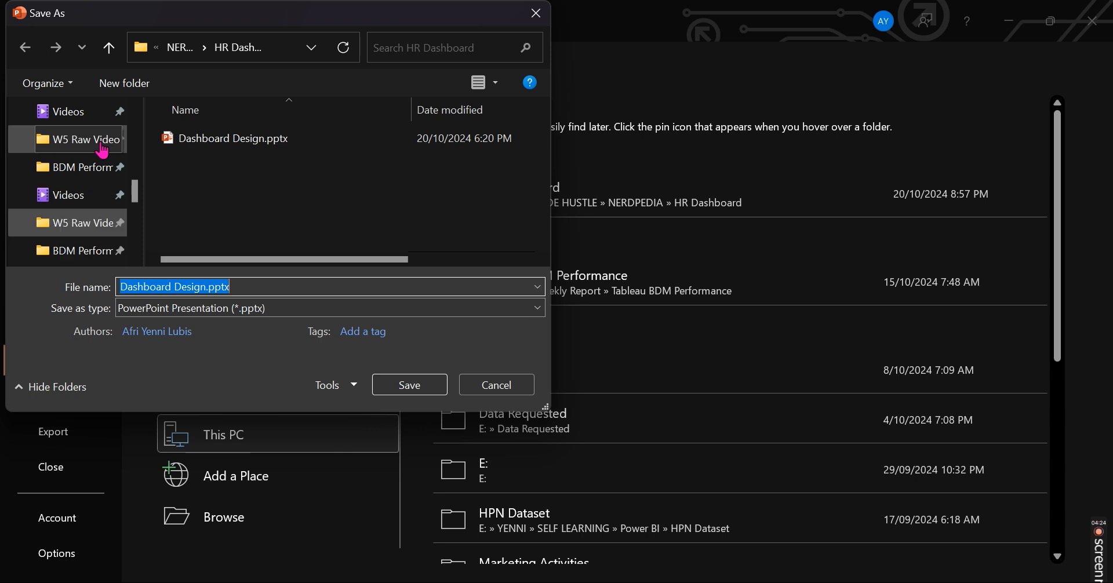
pyautogui.scroll(-1, 79, 221)
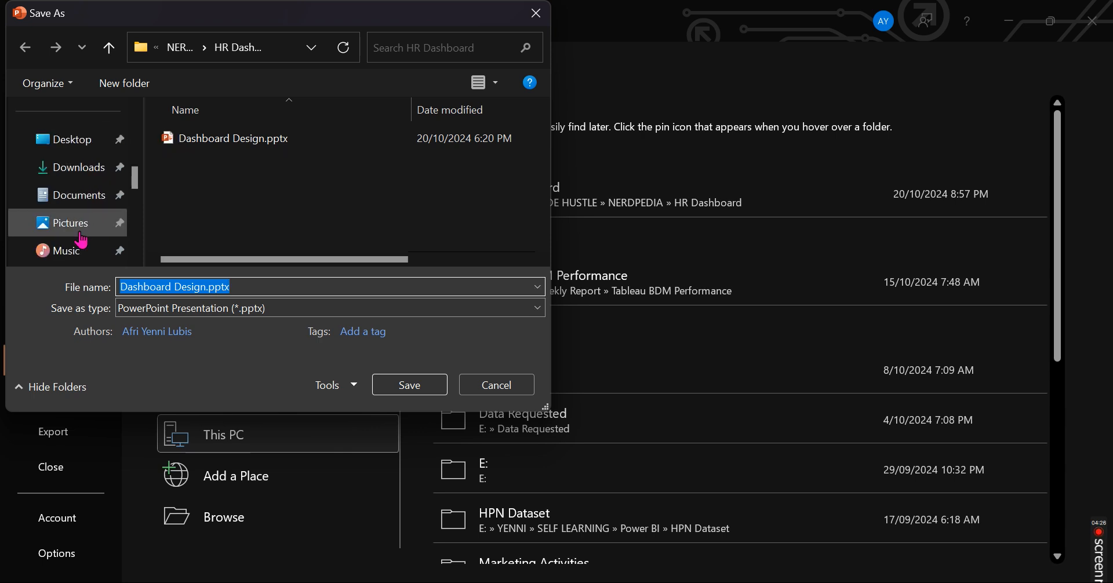
pyautogui.click(81, 237)
# Step: Set the file type to JPEG, name the file Action and export only this slide
pyautogui.click(265, 309)
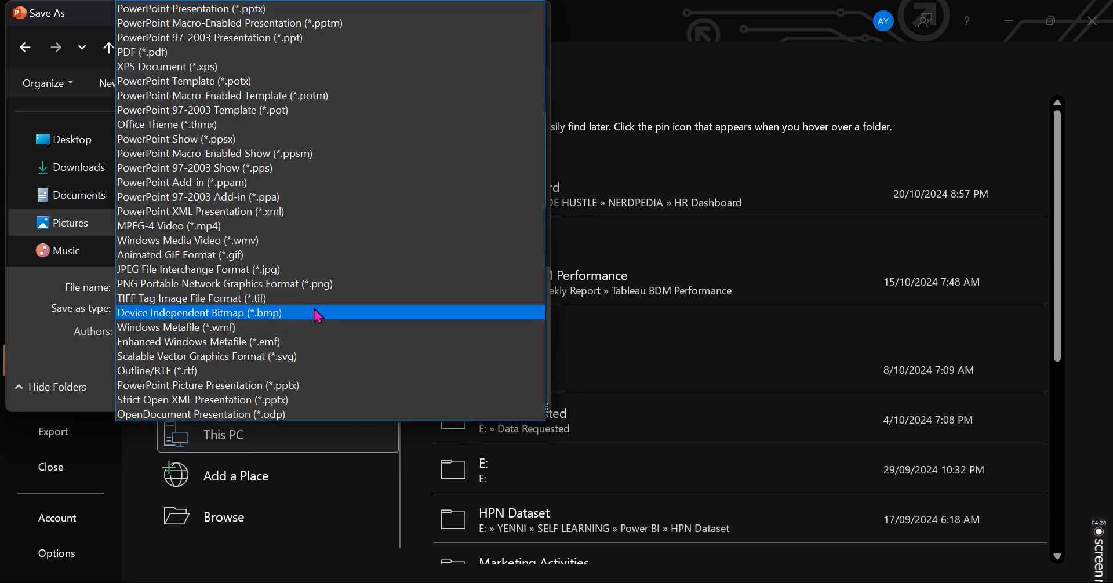
pyautogui.click(280, 255)
pyautogui.click(277, 306)
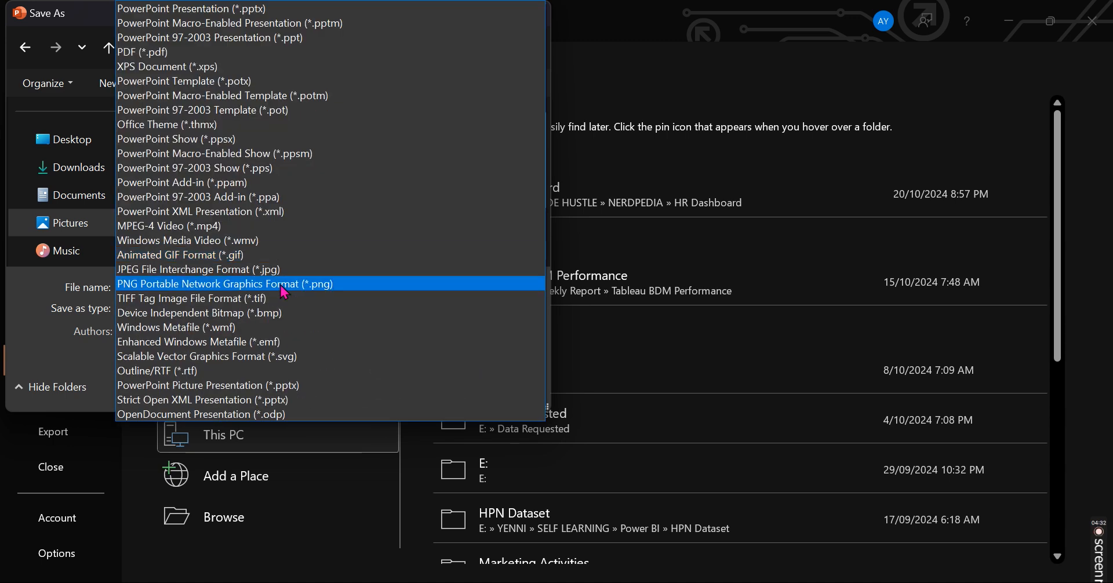
pyautogui.click(279, 271)
pyautogui.click(282, 289)
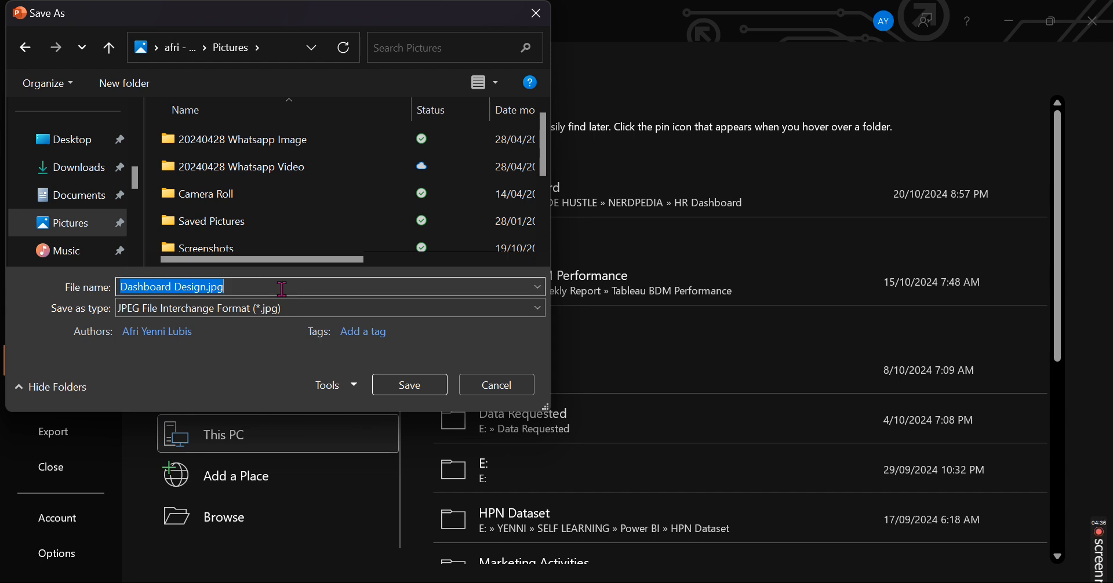
pyautogui.write('Action')
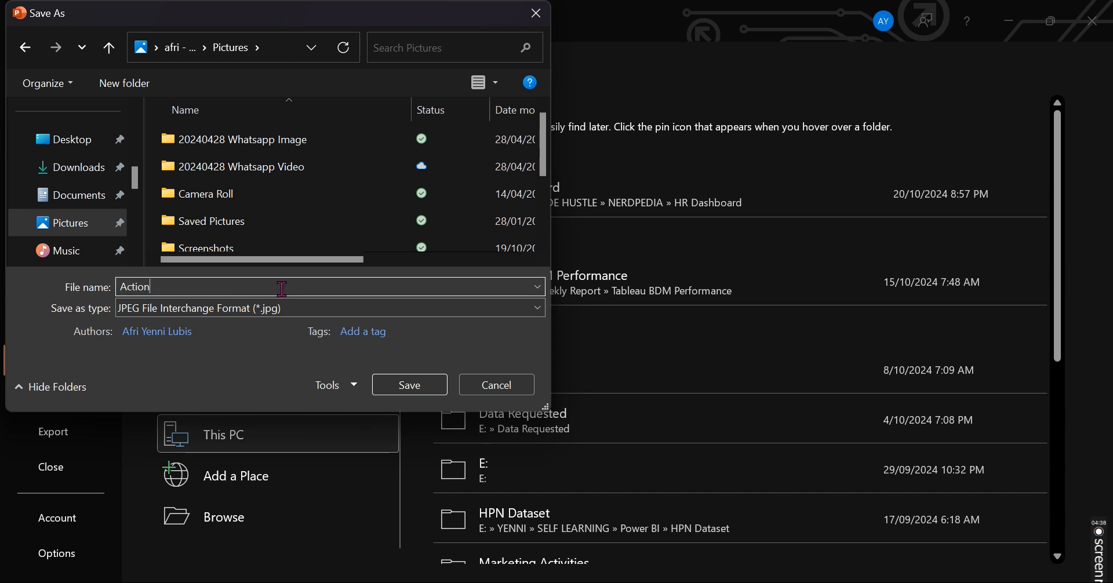
pyautogui.press('Return')
pyautogui.click(557, 345)
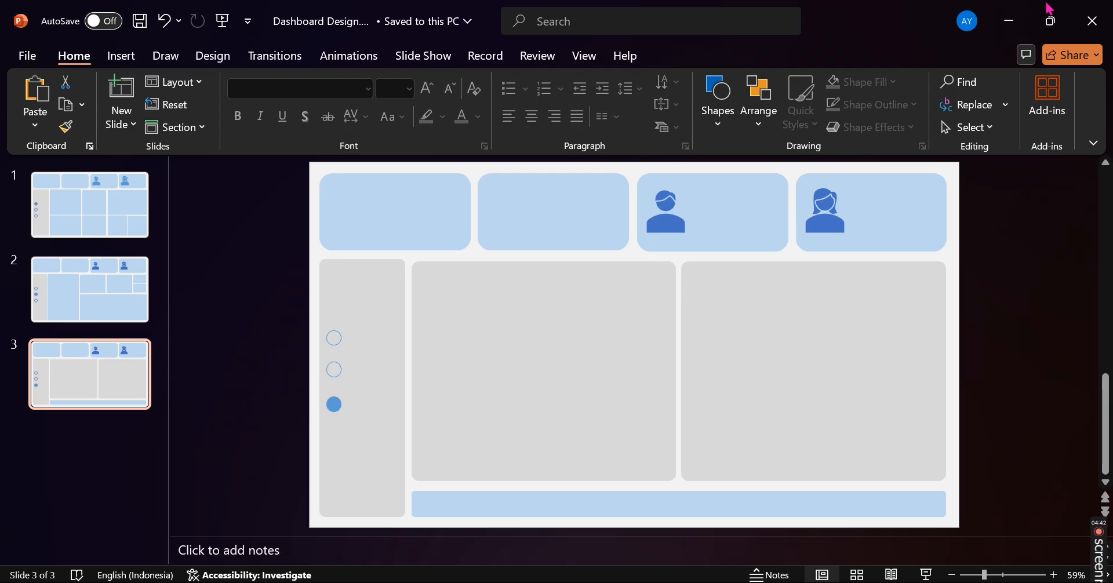
# Step: Switch to the HR dashboard report in Power BI Desktop and view its Home, Details and Action pages
pyautogui.moveTo(488, 582)
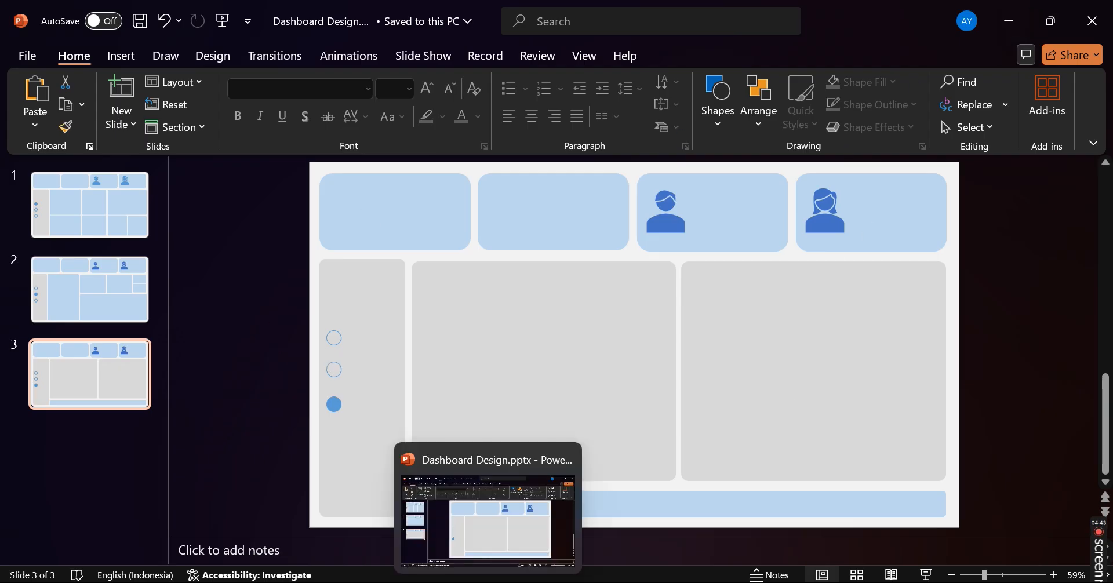
pyautogui.click(461, 524)
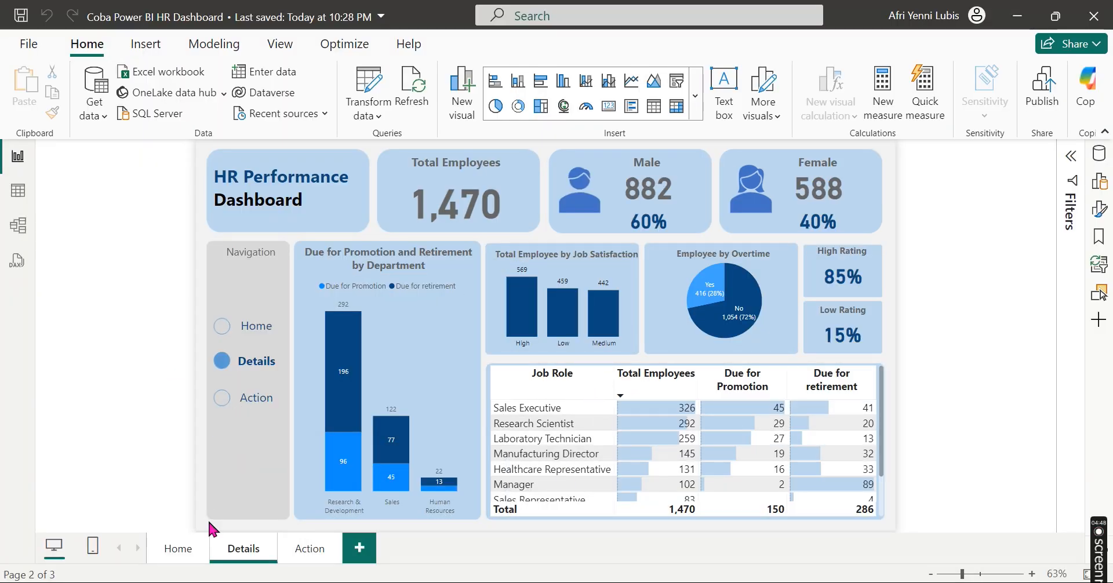
pyautogui.click(190, 558)
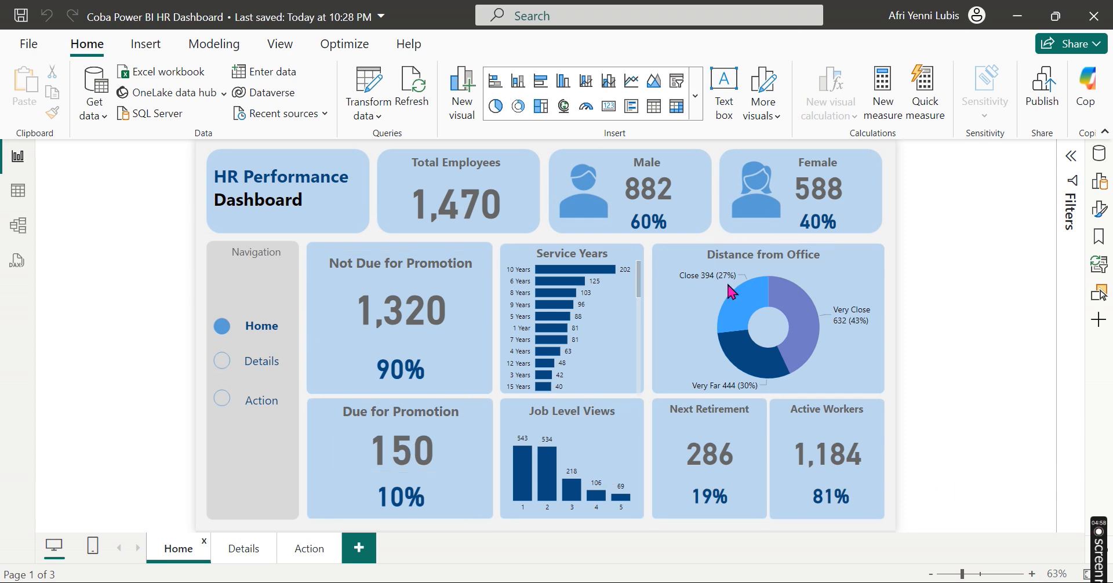
pyautogui.click(223, 554)
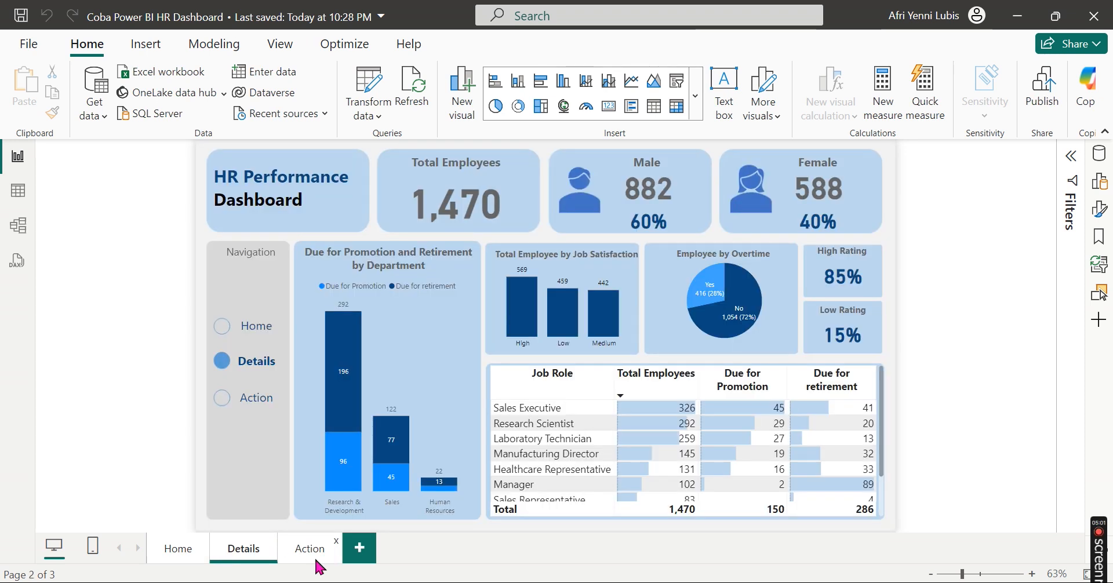
pyautogui.click(317, 561)
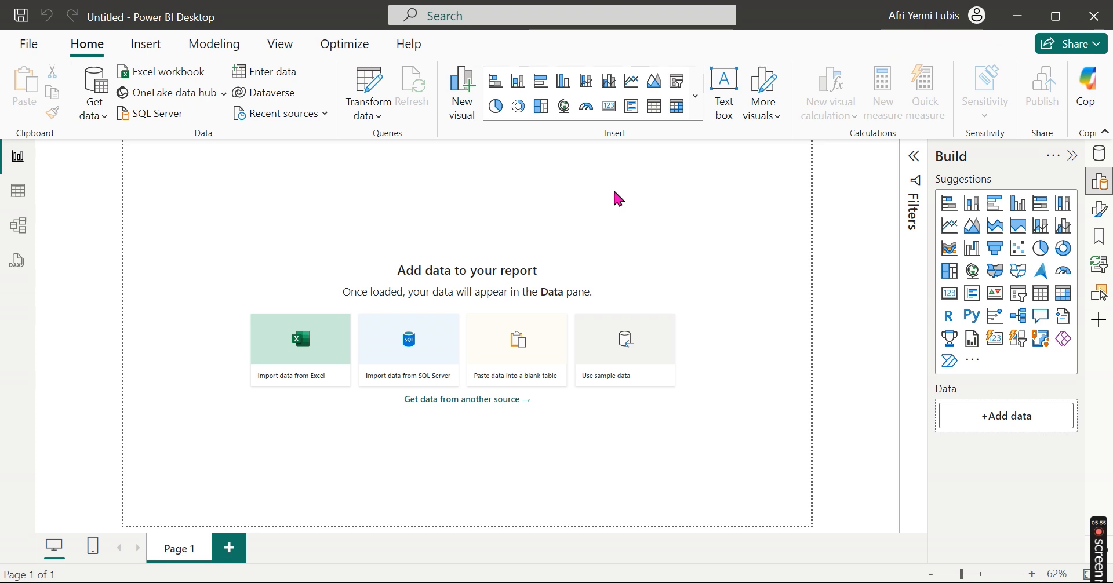
# Step: Open the blank report page's canvas background settings and start browsing for a background image
pyautogui.rightClick(726, 327)
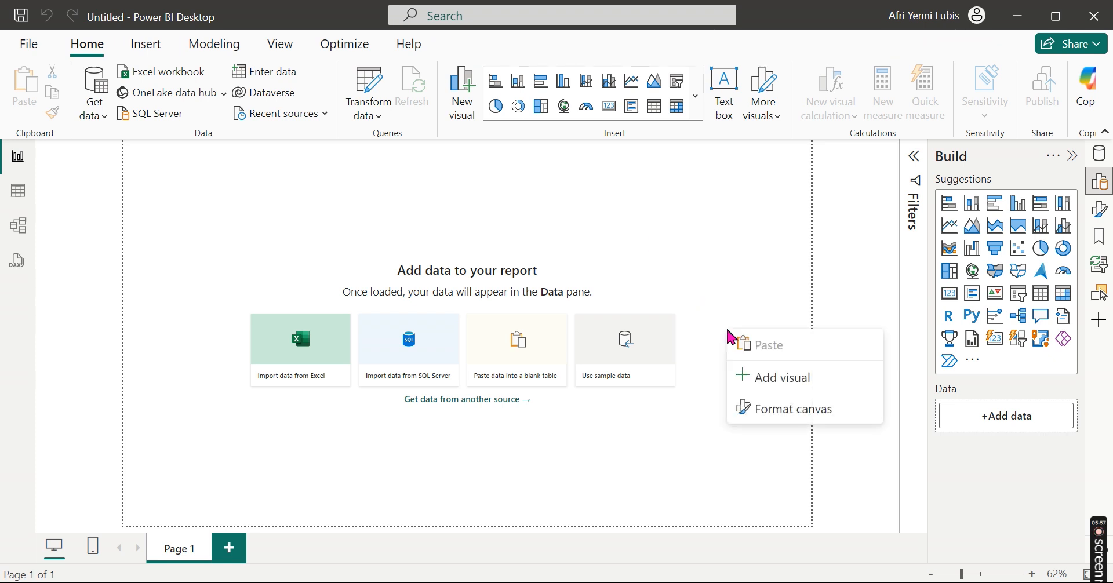
pyautogui.click(775, 422)
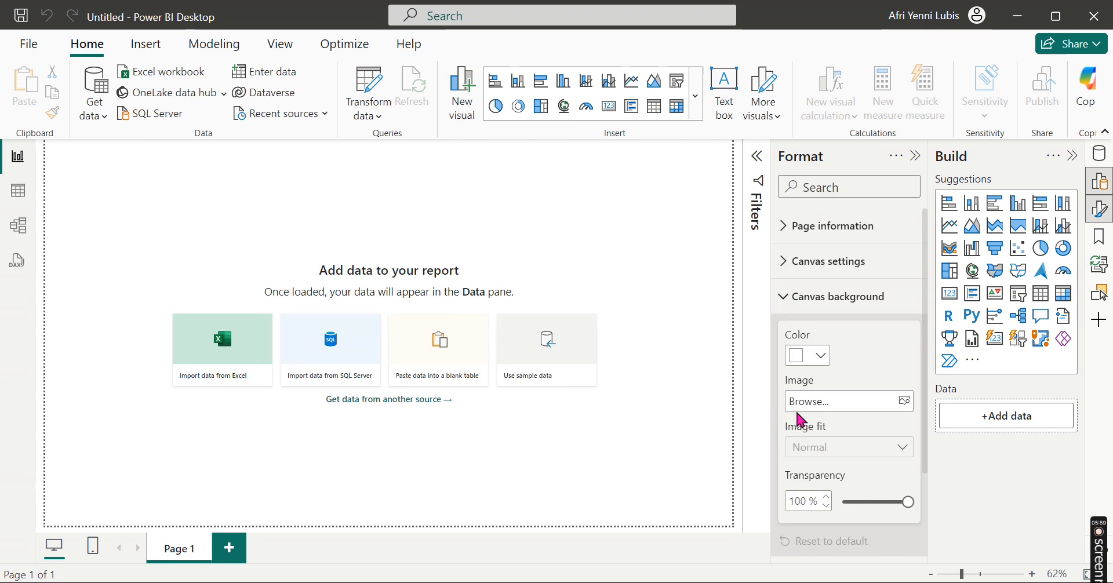
pyautogui.scroll(-3, 852, 307)
pyautogui.scroll(3, 842, 273)
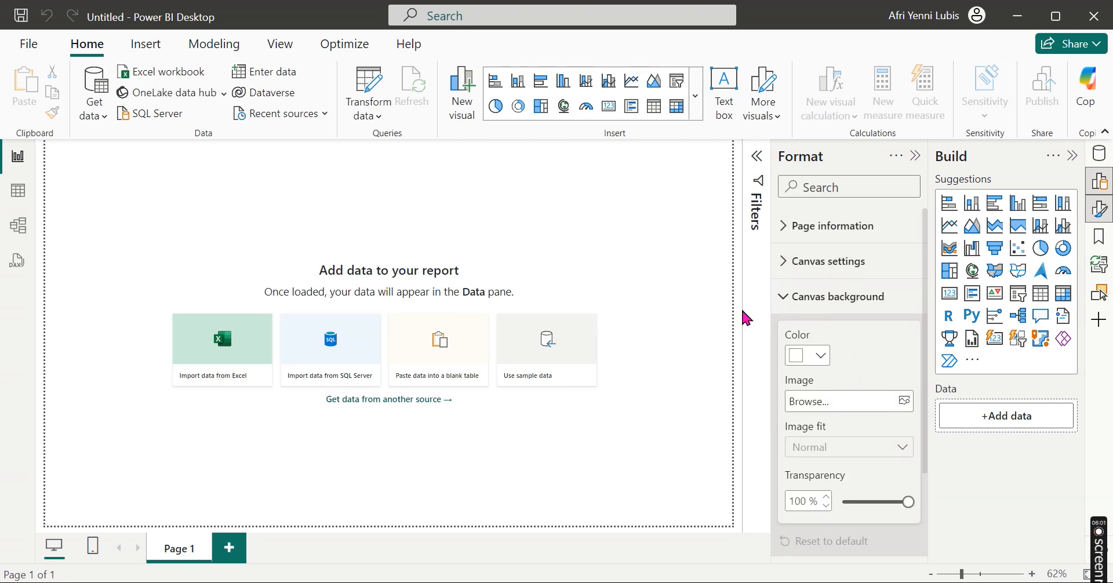
pyautogui.click(799, 310)
pyautogui.click(799, 310)
pyautogui.click(905, 403)
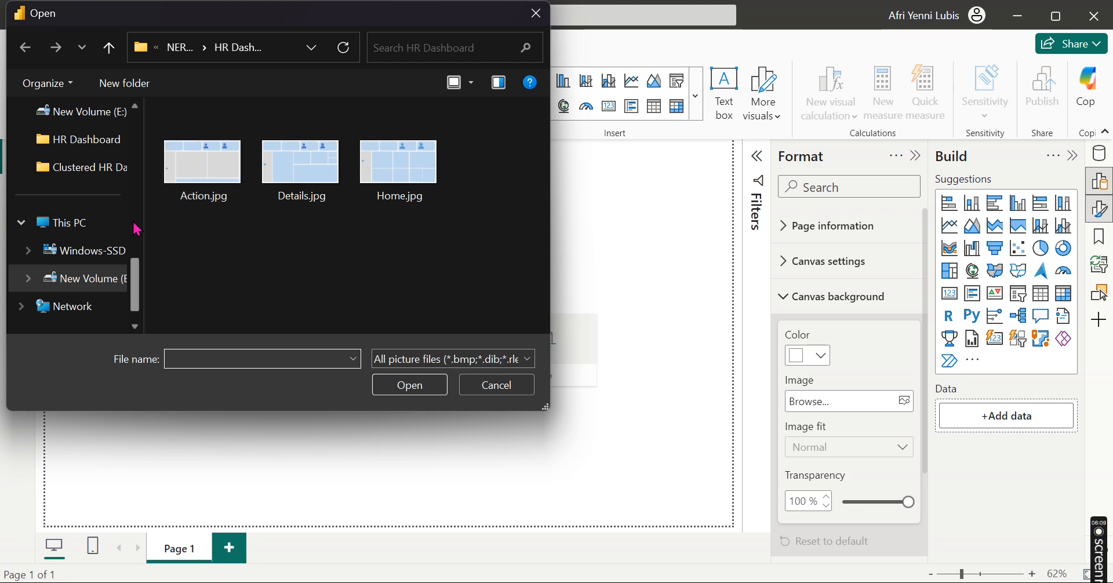
pyautogui.scroll(3, 126, 248)
pyautogui.scroll(-2, 105, 252)
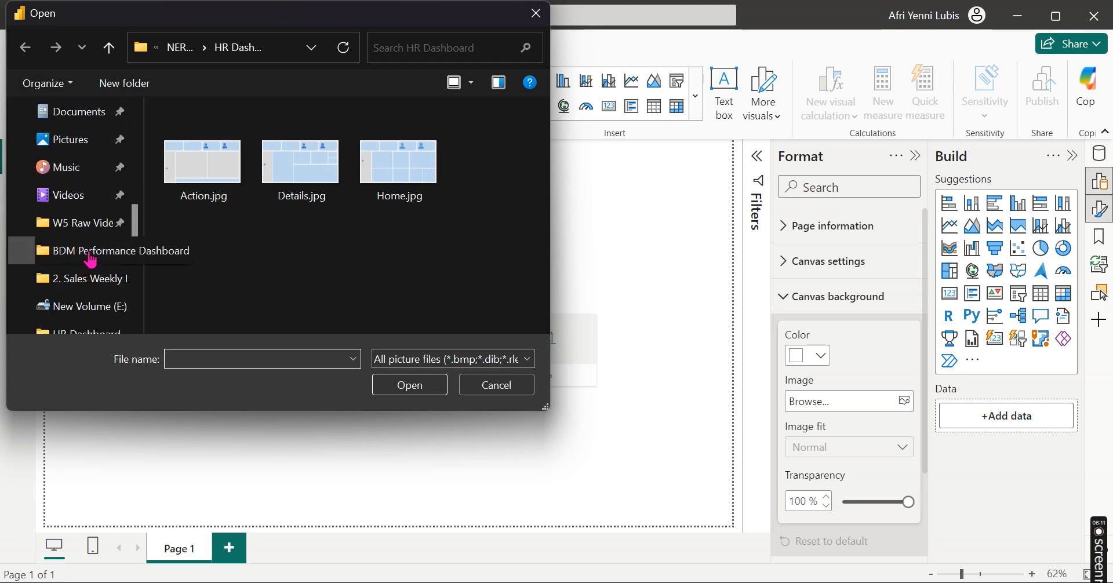
pyautogui.scroll(2, 96, 226)
pyautogui.click(81, 222)
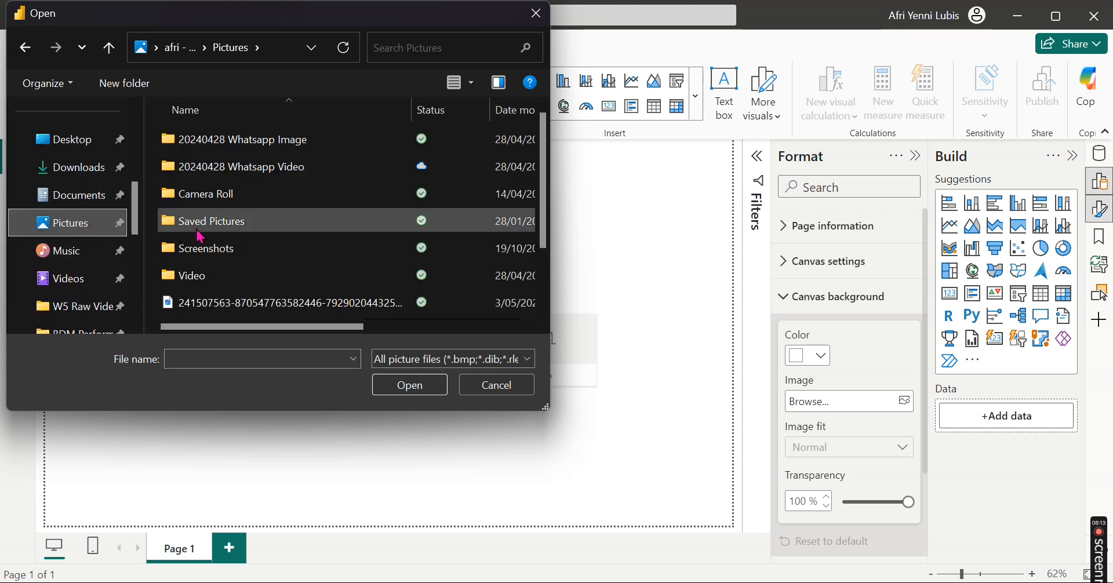
pyautogui.scroll(-2, 200, 235)
pyautogui.click(184, 308)
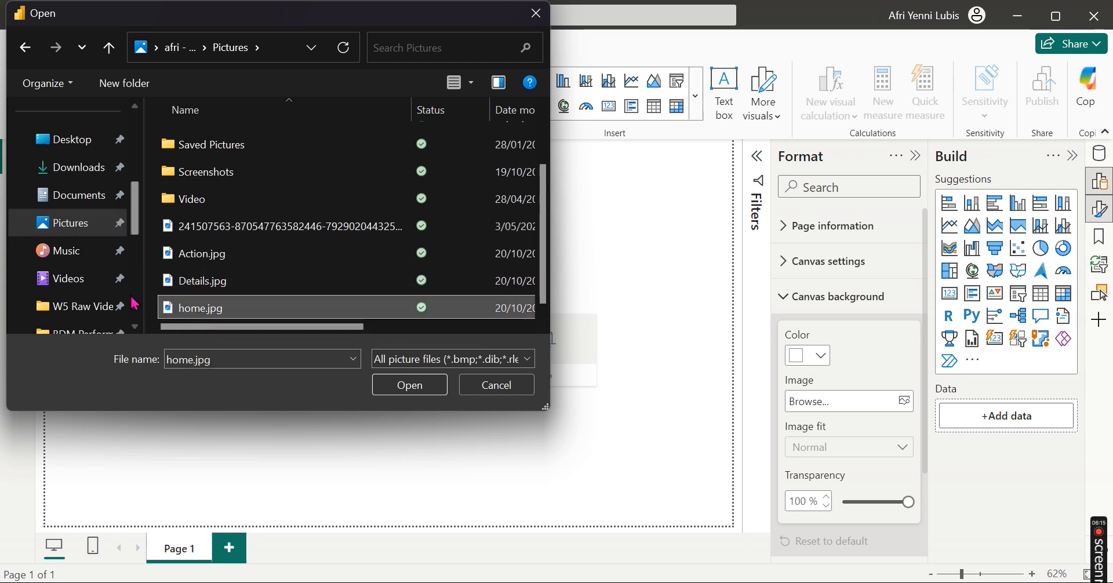
pyautogui.click(24, 51)
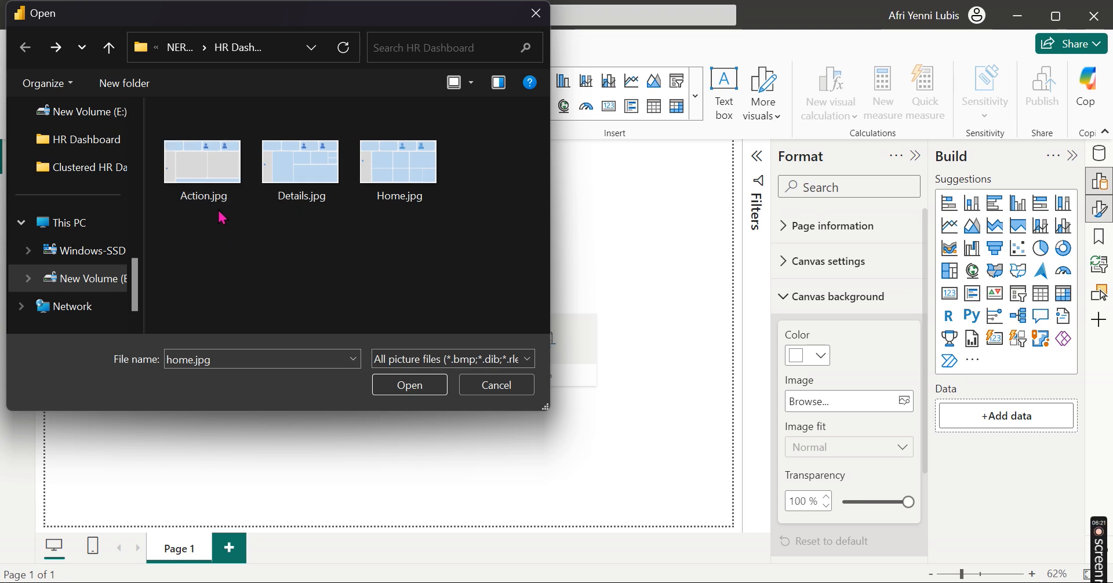
# Step: Use Home.jpg from the HR Dashboard folder as the canvas background and set its transparency to 0%
pyautogui.click(403, 186)
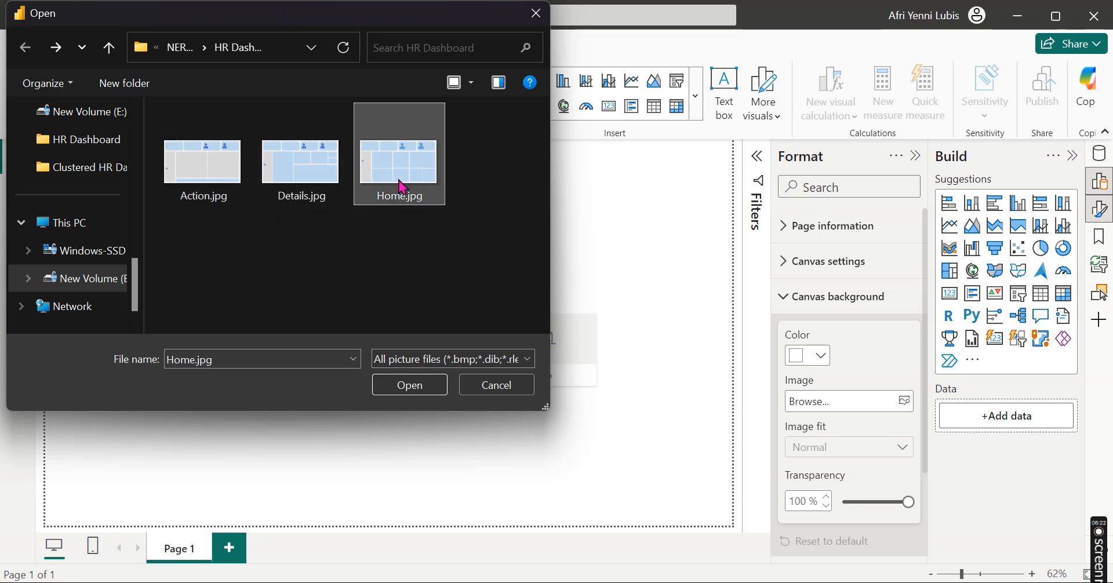
pyautogui.click(409, 383)
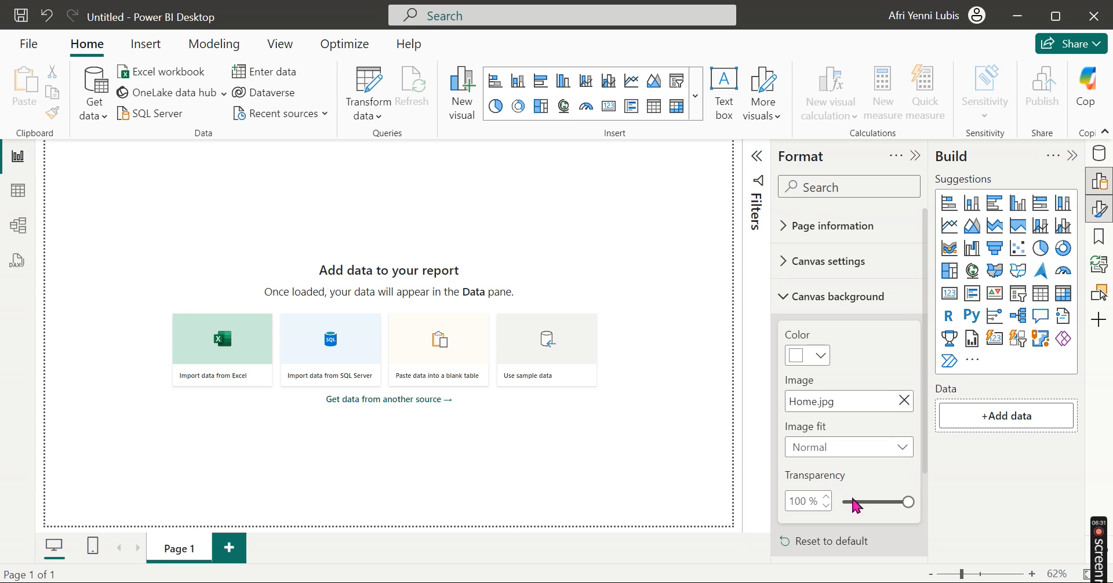
pyautogui.moveTo(907, 502); pyautogui.dragTo(811, 503)
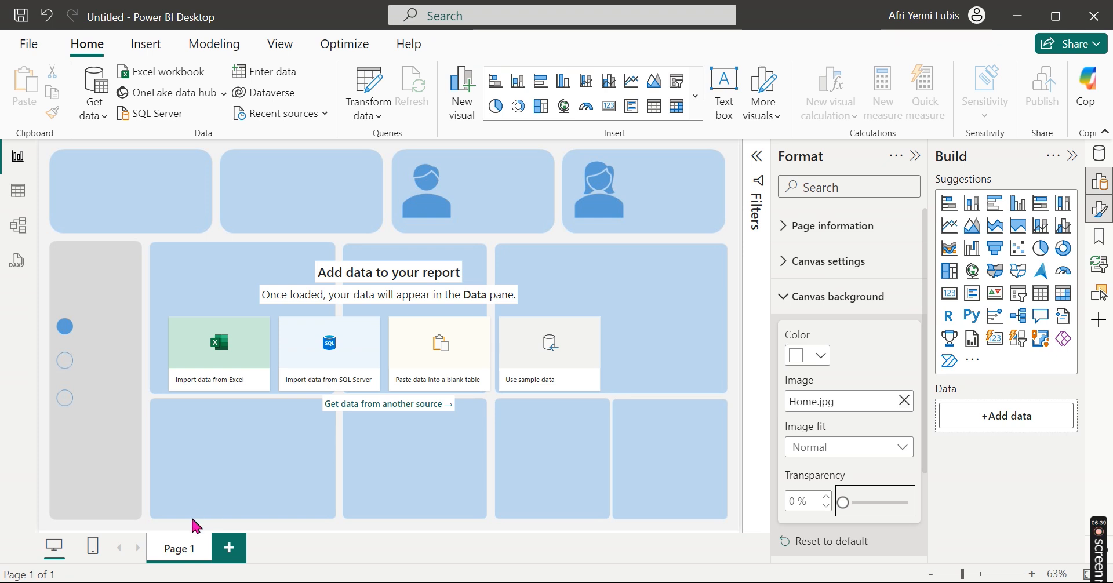
# Step: Rename the report page as Home
pyautogui.rightClick(190, 556)
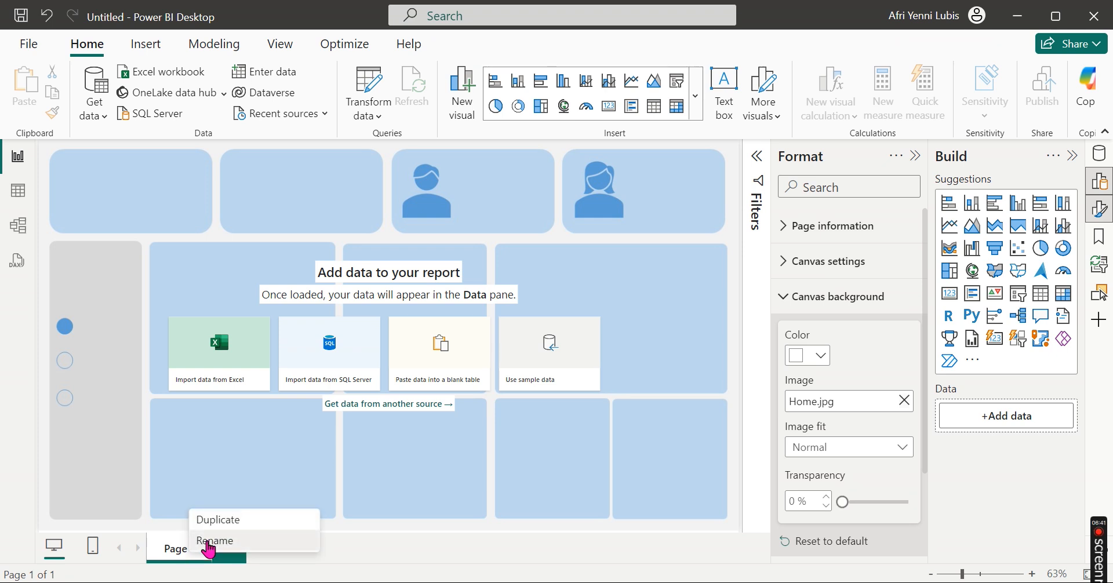
pyautogui.click(207, 541)
pyautogui.hotkey('ctrl', 'a')
pyautogui.write('Home')
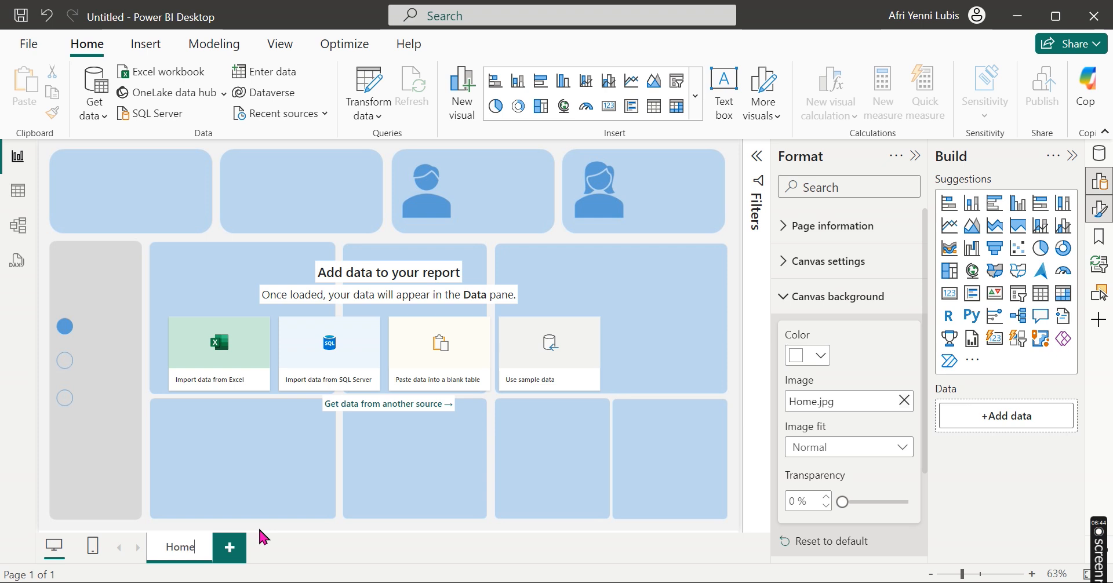
pyautogui.press('Return')
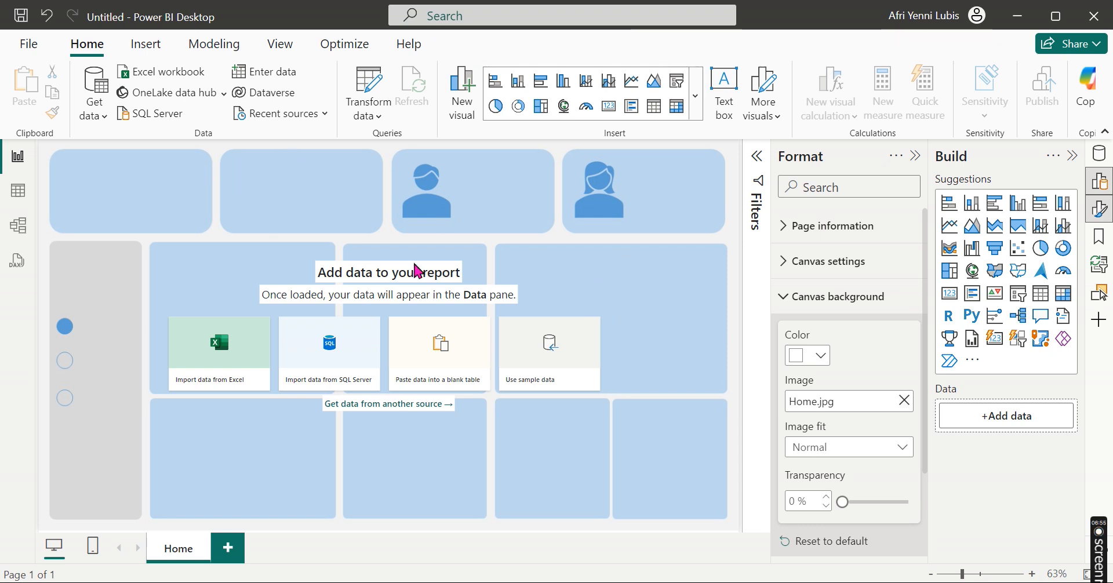
# Step: Load HR employee data.csv into the report as a Text/CSV source
pyautogui.click(92, 113)
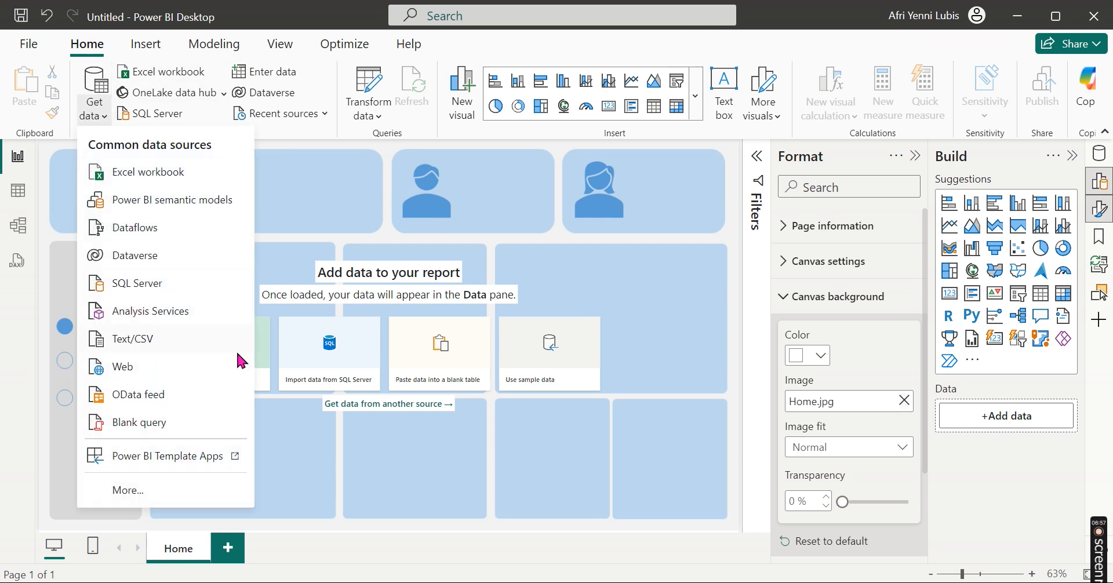
pyautogui.click(196, 339)
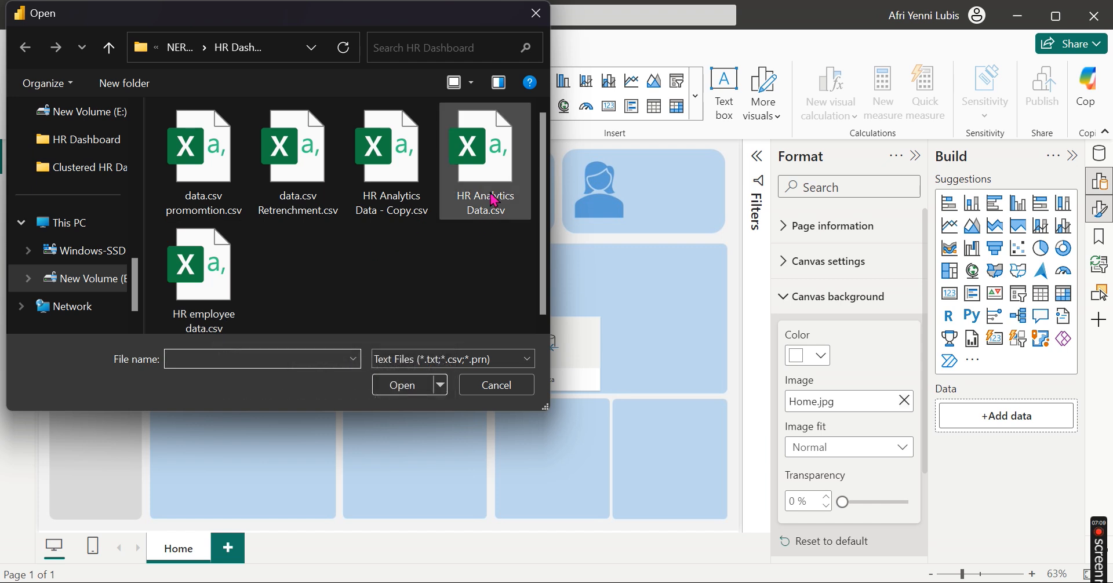
pyautogui.click(210, 286)
pyautogui.click(402, 385)
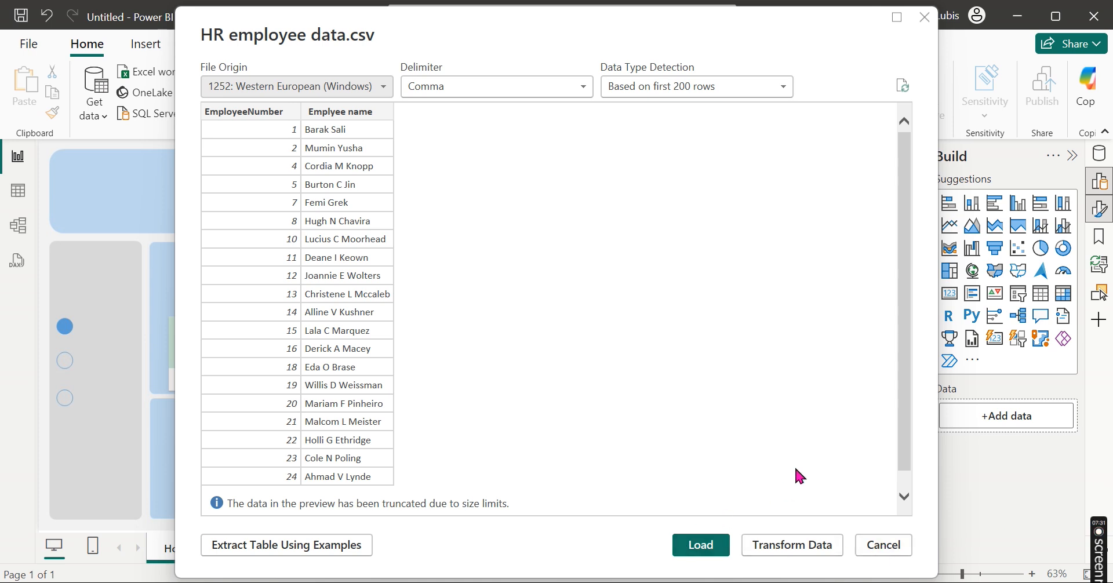
pyautogui.click(714, 545)
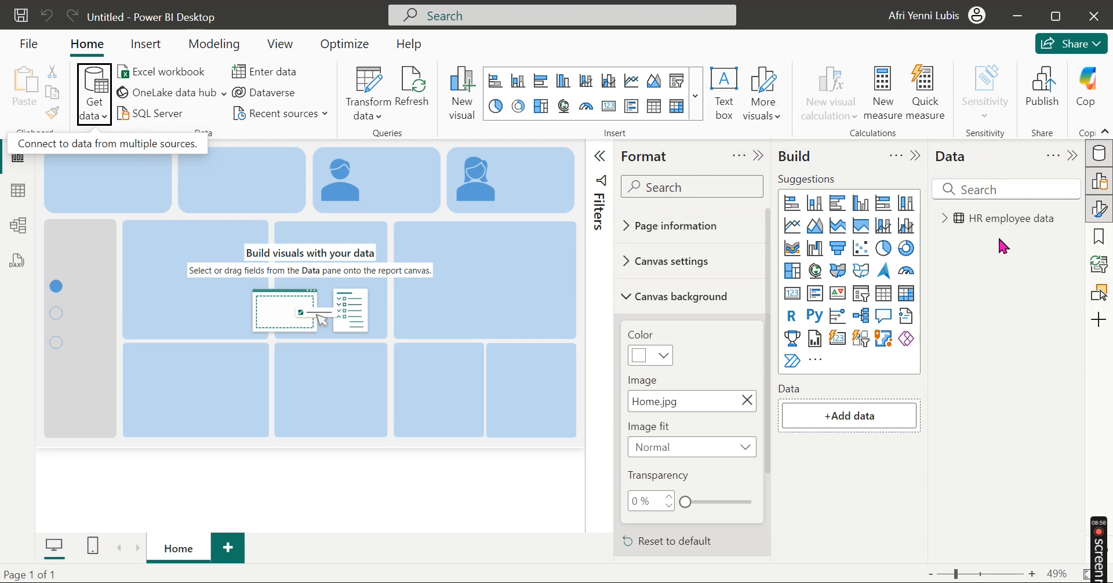
# Step: Collapse the Format and Build panes, and bring in HR Analytics Data.csv as a Text/CSV source for transformation in Power Query
pyautogui.click(758, 157)
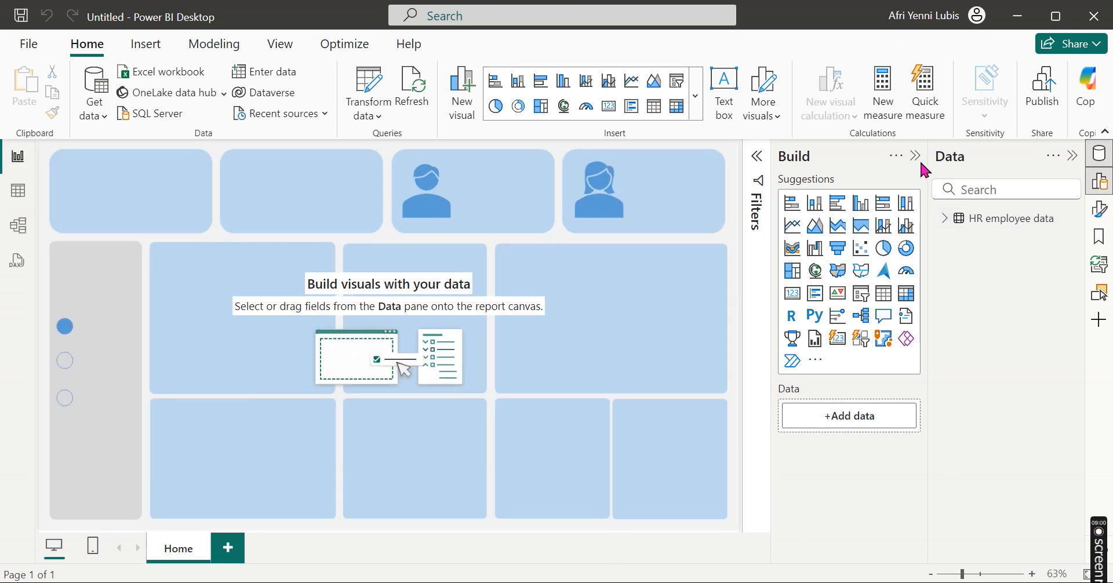
pyautogui.click(920, 162)
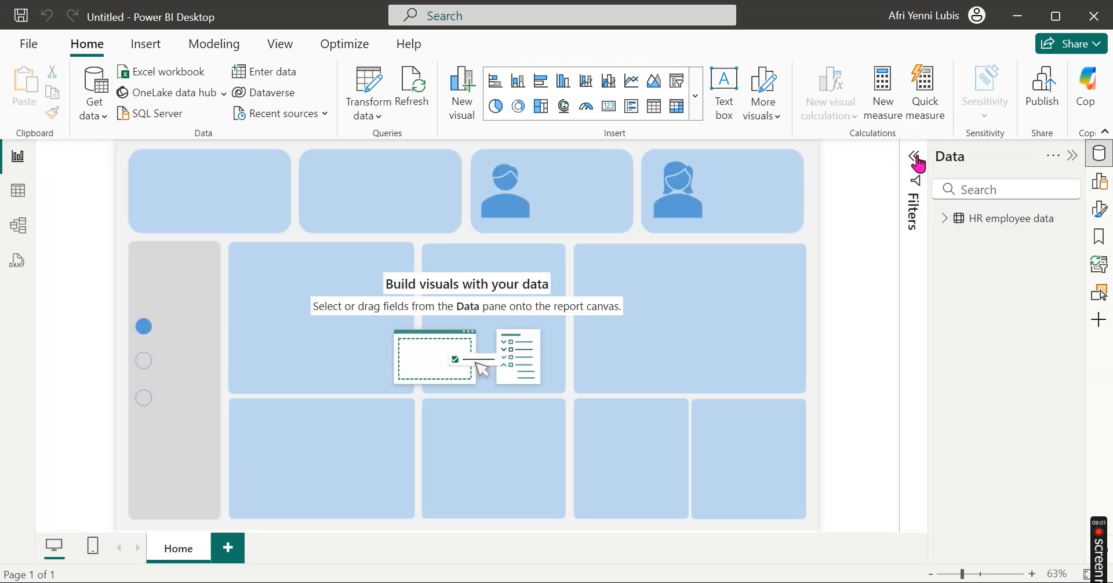
pyautogui.click(94, 108)
pyautogui.click(172, 335)
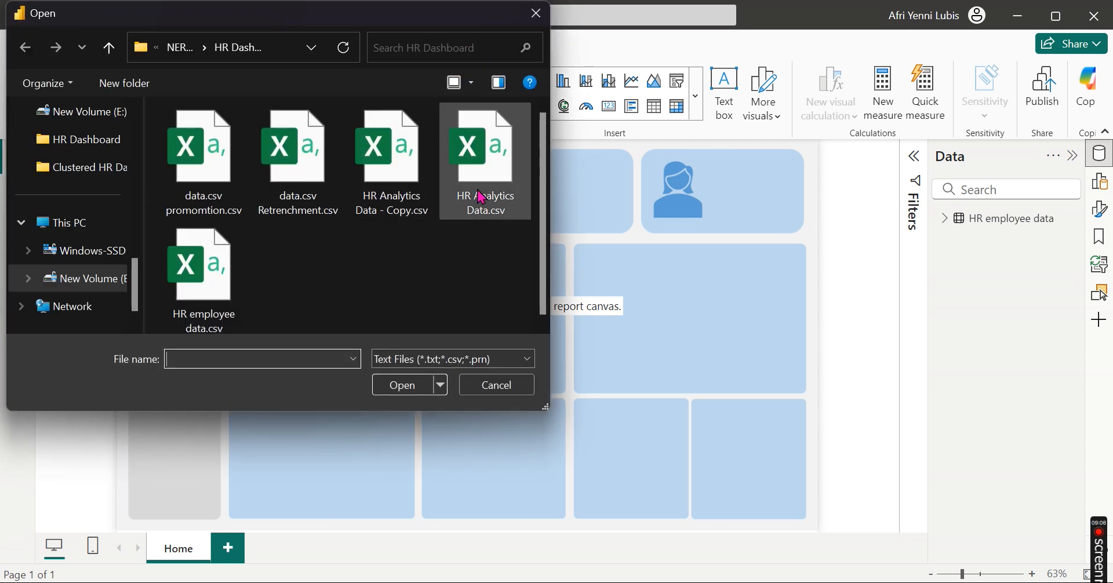
pyautogui.click(499, 216)
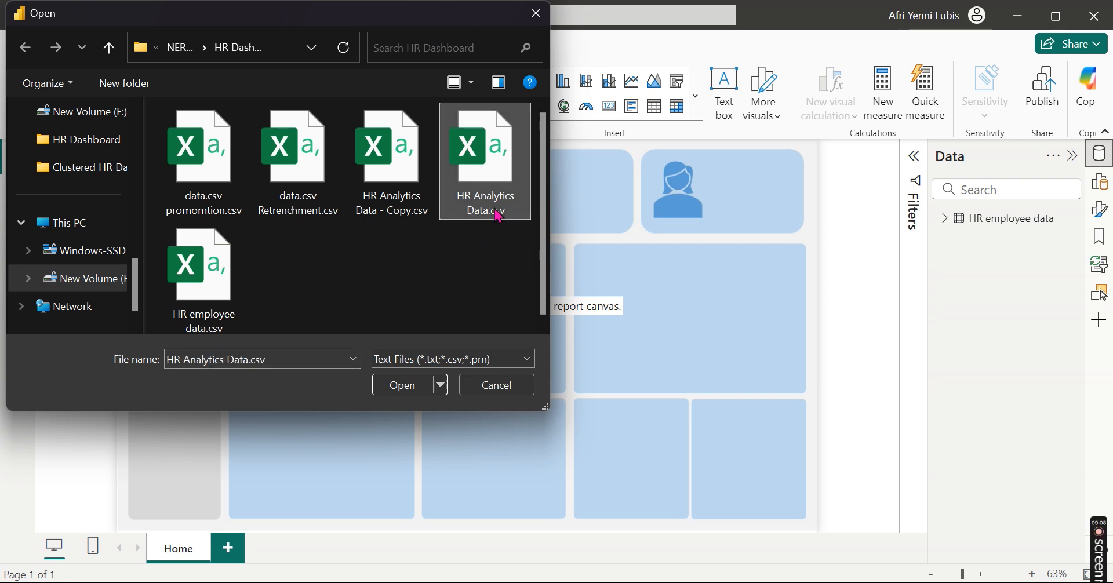
pyautogui.click(405, 385)
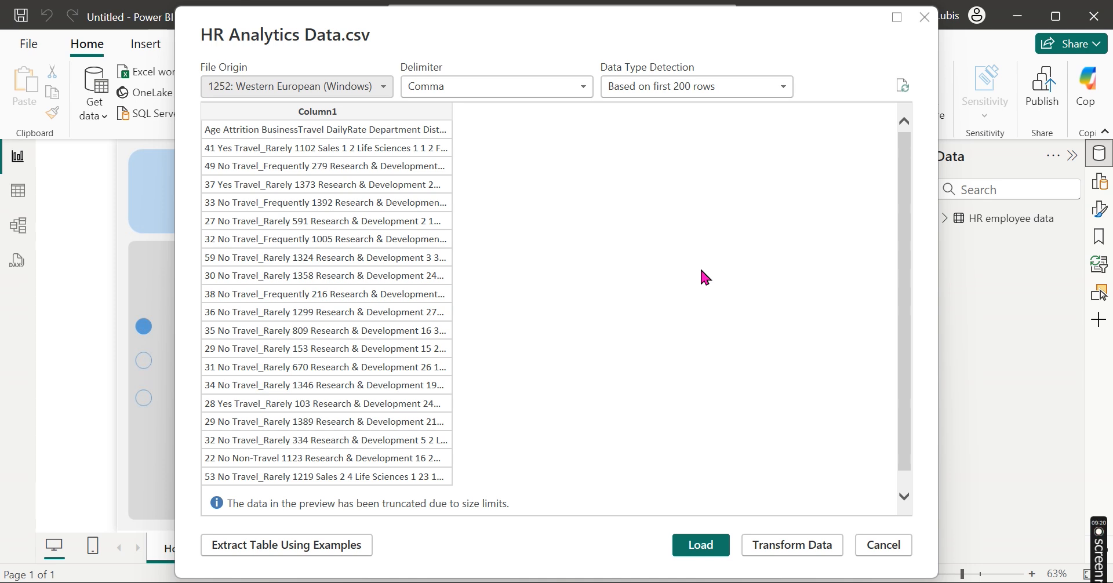
pyautogui.click(828, 550)
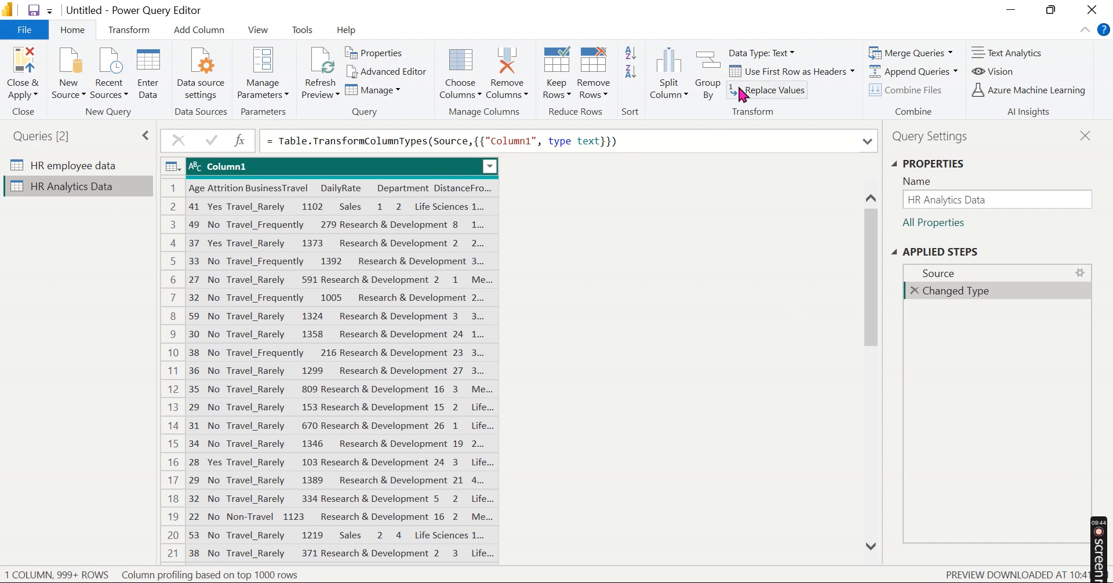
# Step: Split Column1 of the HR Analytics Data query at each occurrence of the Tab delimiter and look through the resulting columns
pyautogui.click(674, 96)
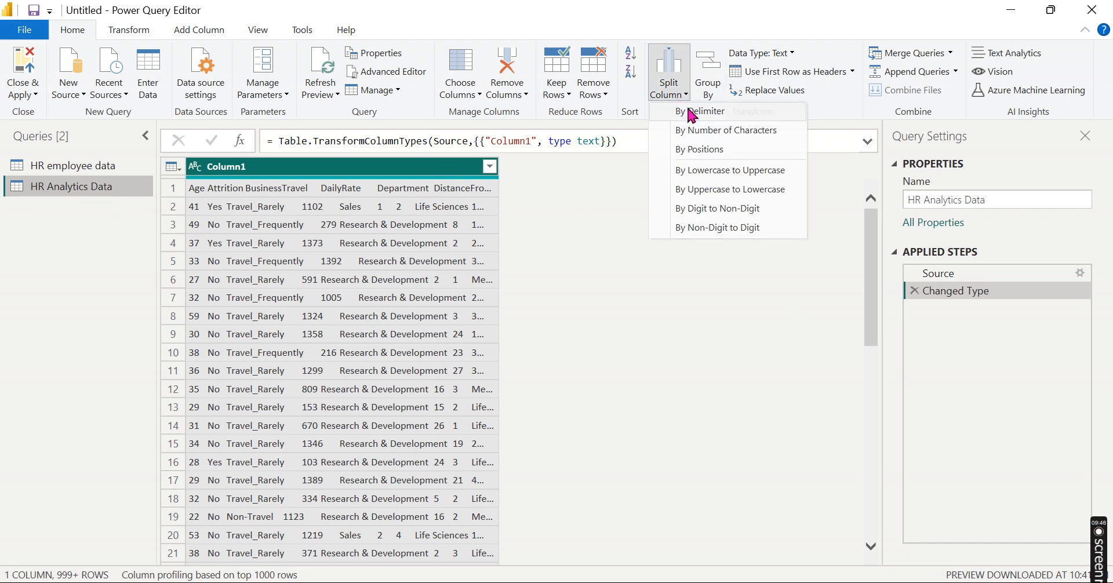
pyautogui.click(691, 114)
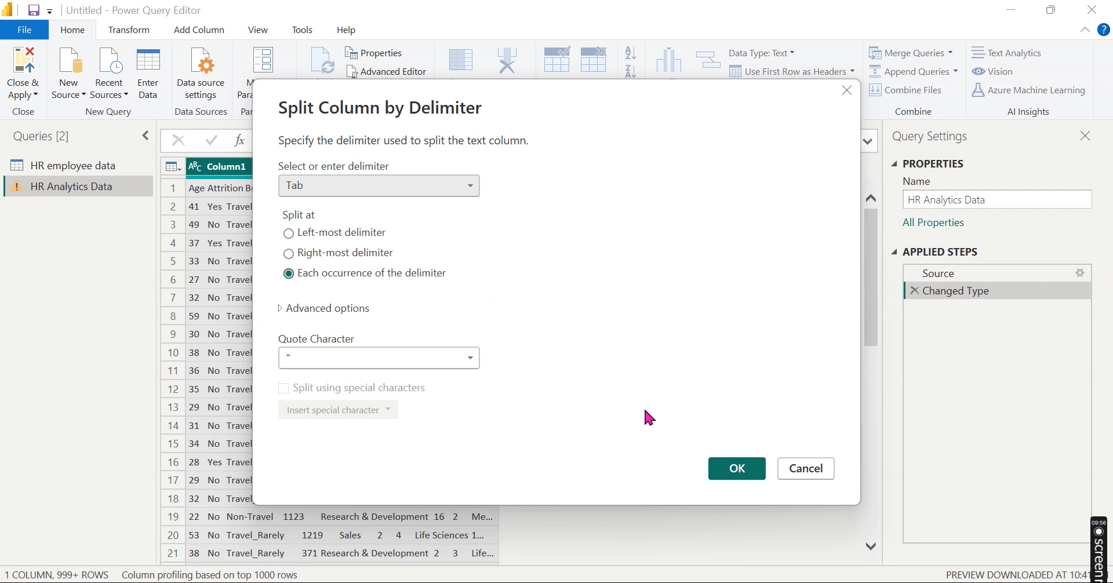
pyautogui.click(733, 469)
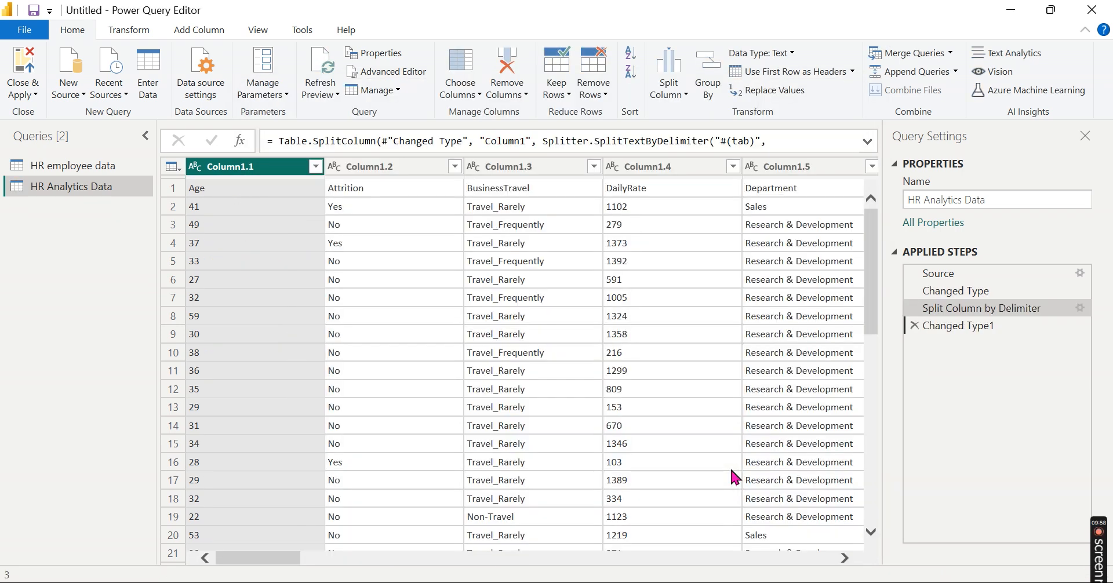
pyautogui.hscroll(10, 529, 360)
pyautogui.hscroll(15, 529, 359)
pyautogui.hscroll(-20, 530, 364)
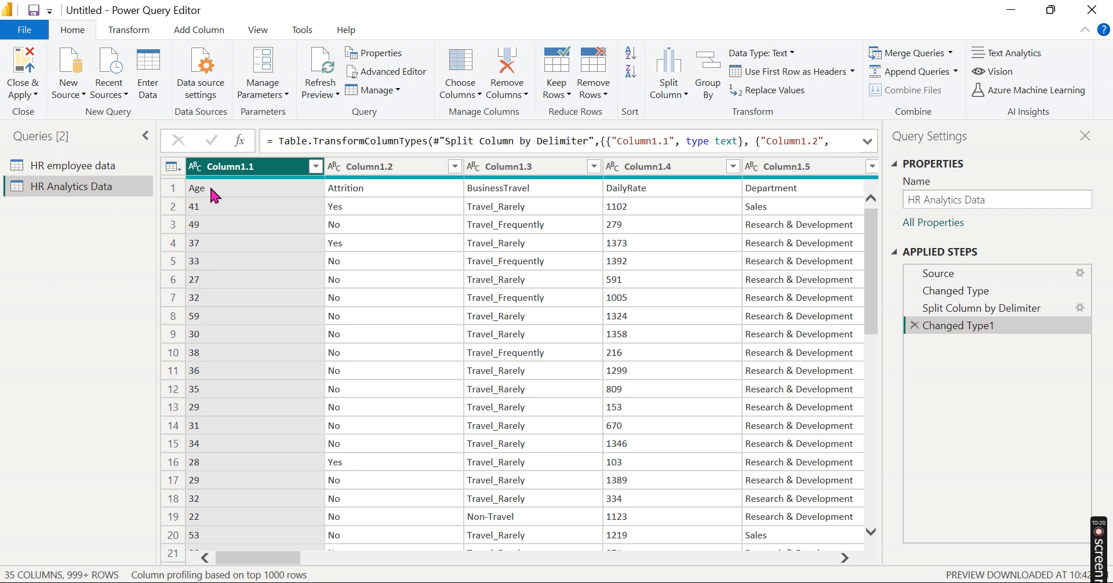
# Step: Promote the first row of the HR Analytics Data query to column headers and check the columns
pyautogui.click(178, 191)
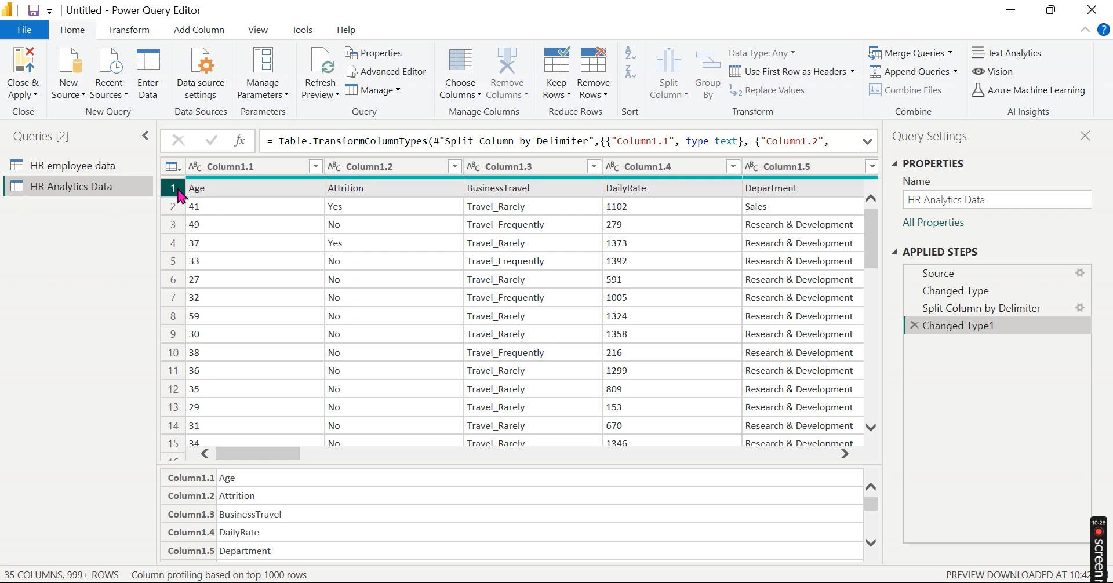
pyautogui.click(825, 77)
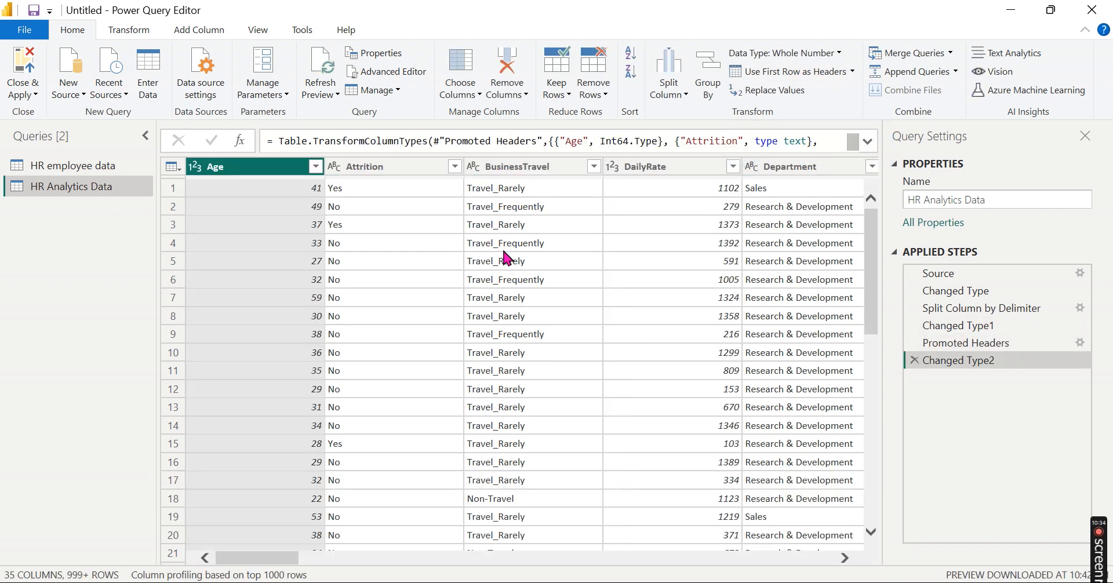
pyautogui.hscroll(5, 556, 301)
pyautogui.hscroll(10, 561, 302)
pyautogui.hscroll(-15, 561, 302)
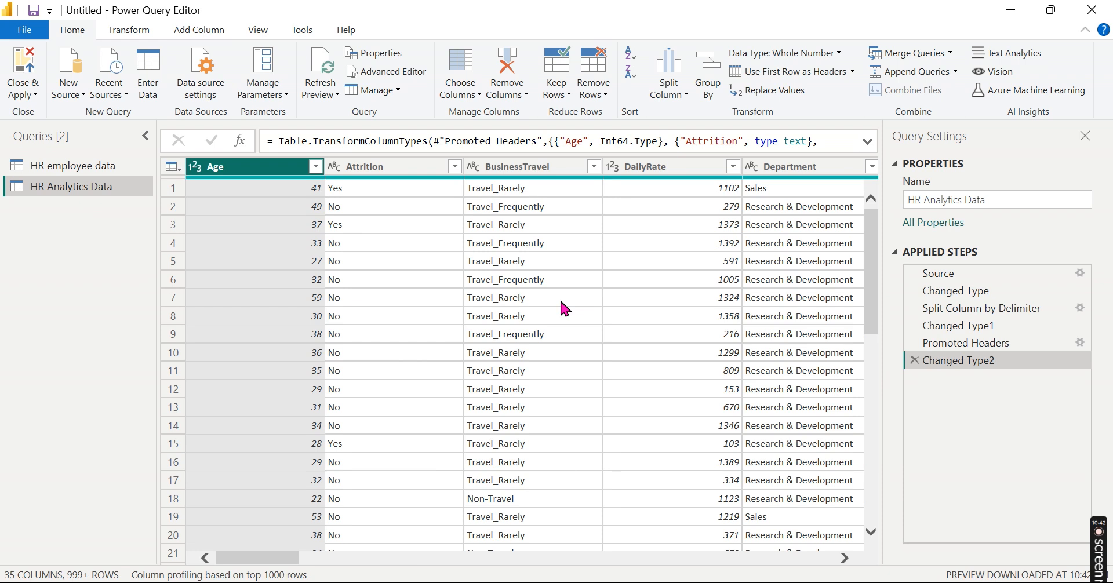
# Step: Close Power Query with the changes applied and show the relationship between the two HR tables in the model view
pyautogui.click(26, 100)
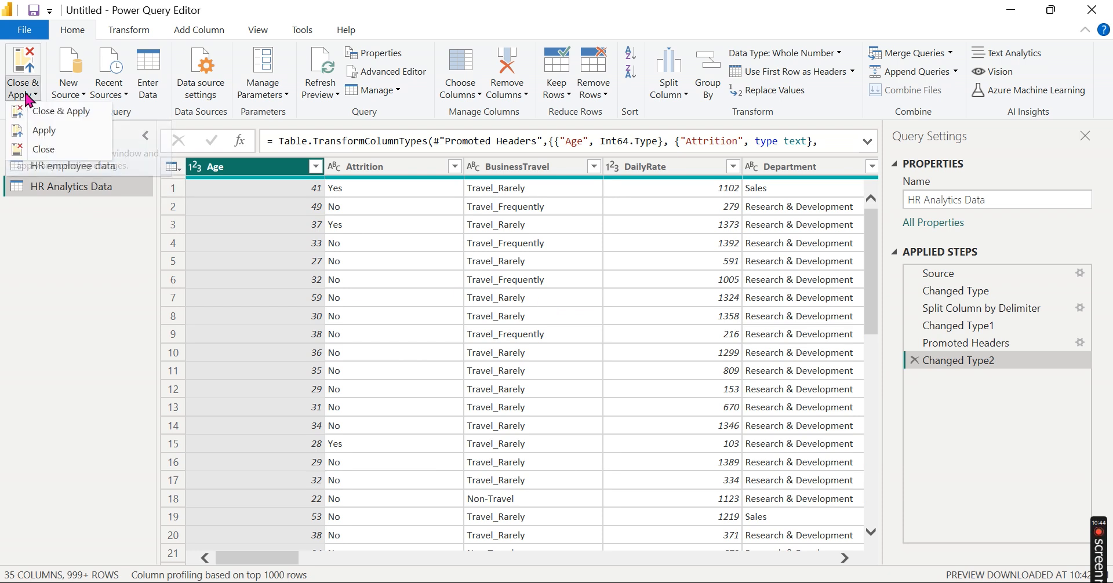
pyautogui.click(50, 112)
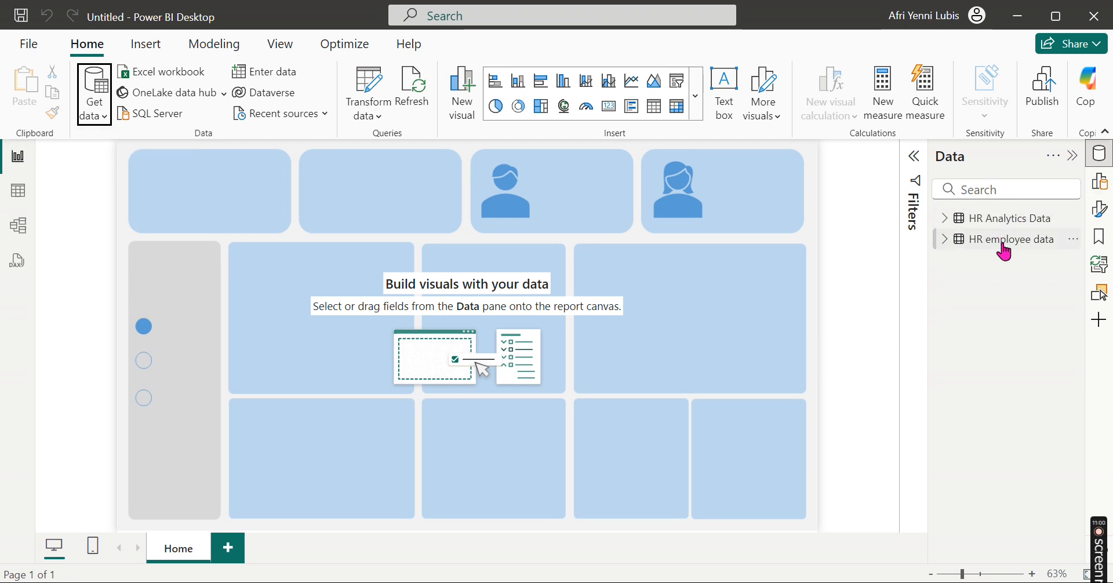
pyautogui.click(17, 227)
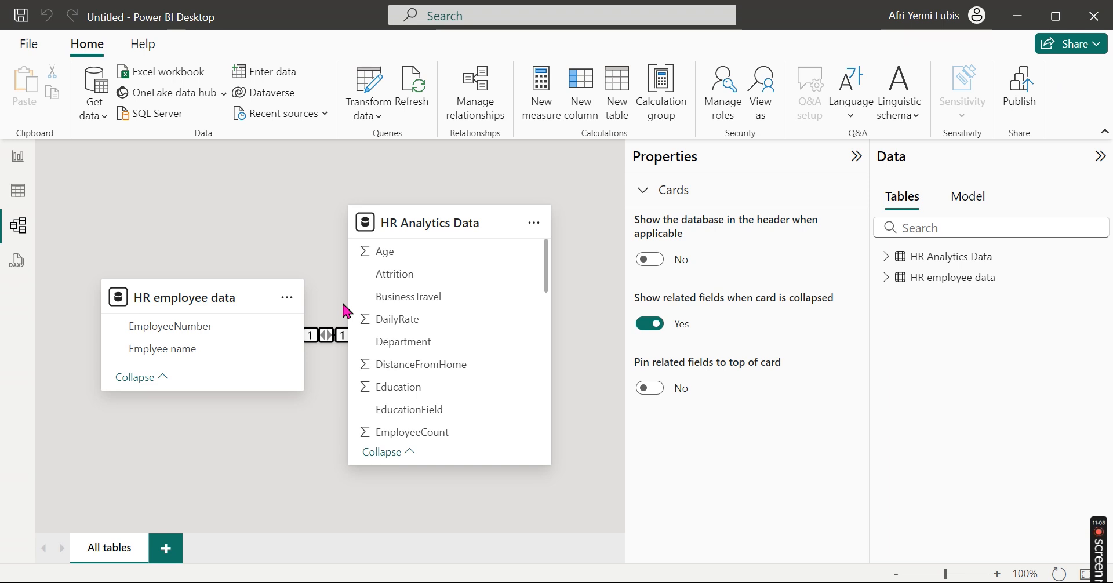
pyautogui.click(856, 157)
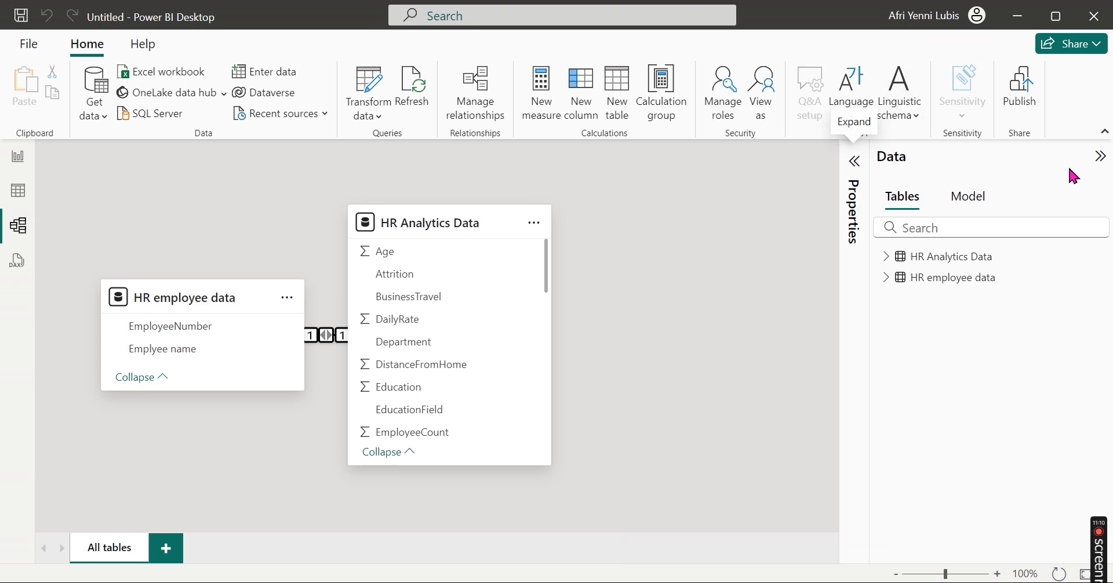
# Step: Collapse the Data pane, move the HR Analytics Data table well away from HR employee data, and look through its fields
pyautogui.click(1100, 158)
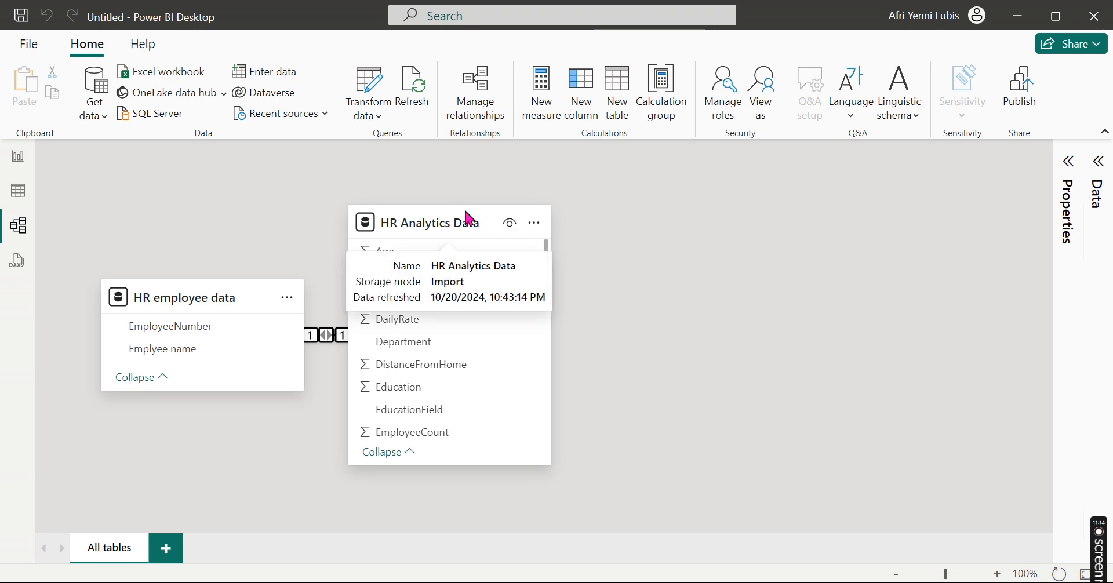
pyautogui.moveTo(435, 218); pyautogui.dragTo(792, 189)
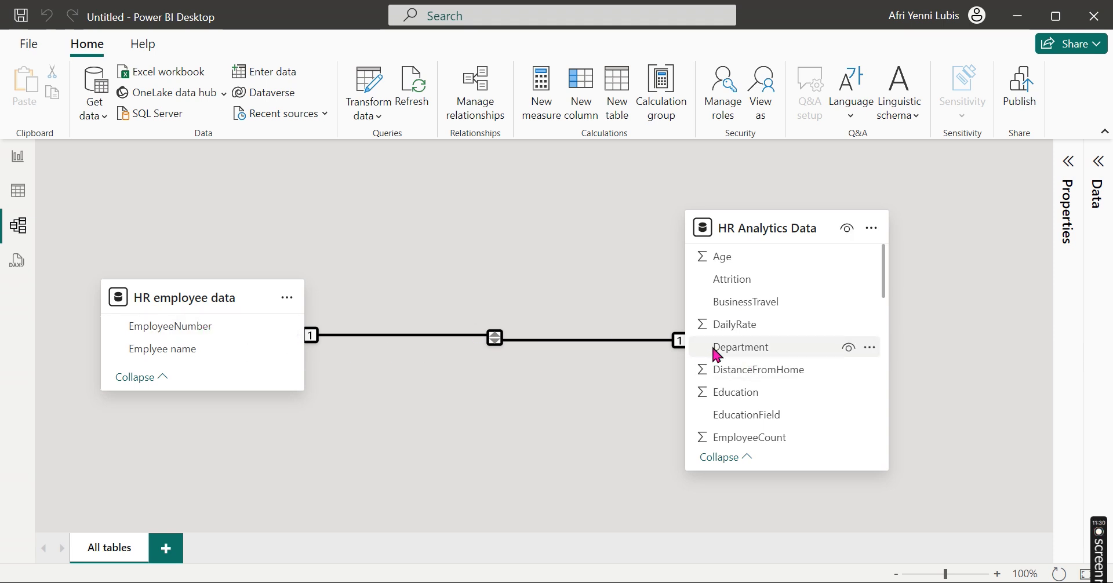
pyautogui.scroll(-10, 821, 339)
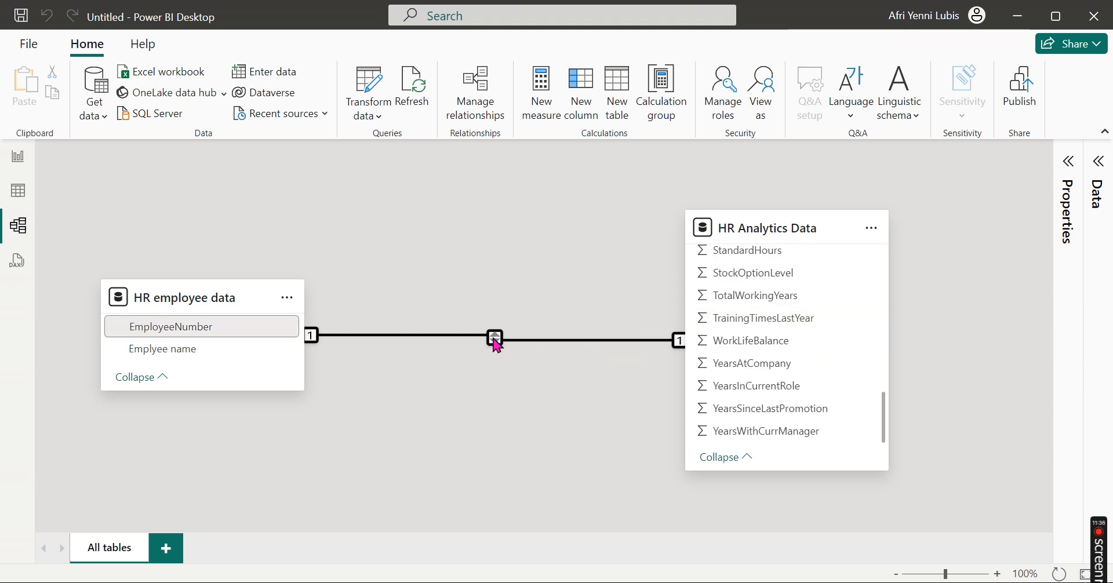
# Step: Review the properties of the relationship between HR employee data and HR Analytics Data and save them
pyautogui.rightClick(496, 342)
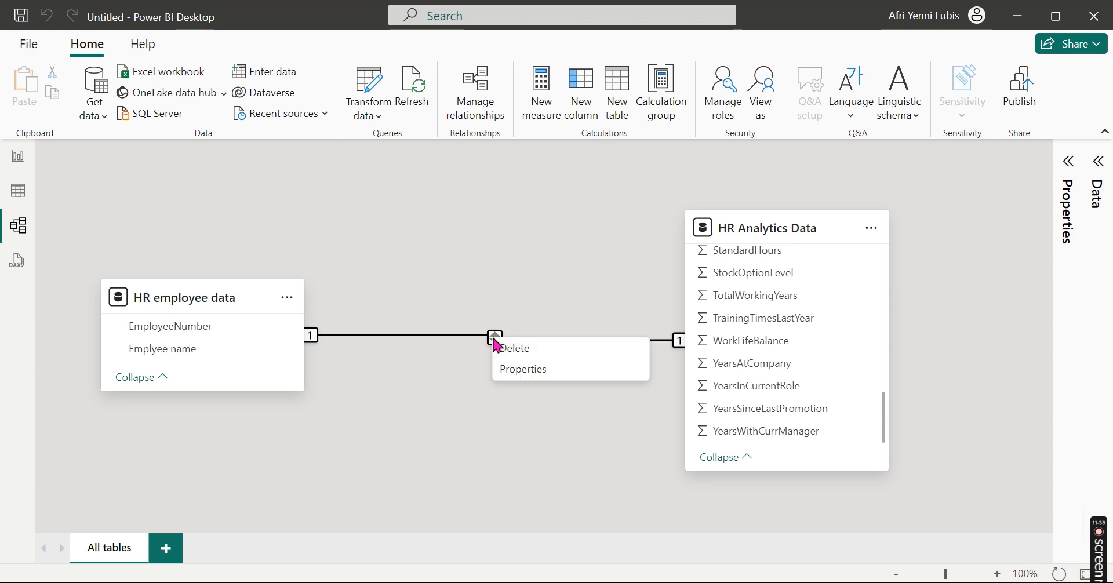
pyautogui.click(509, 364)
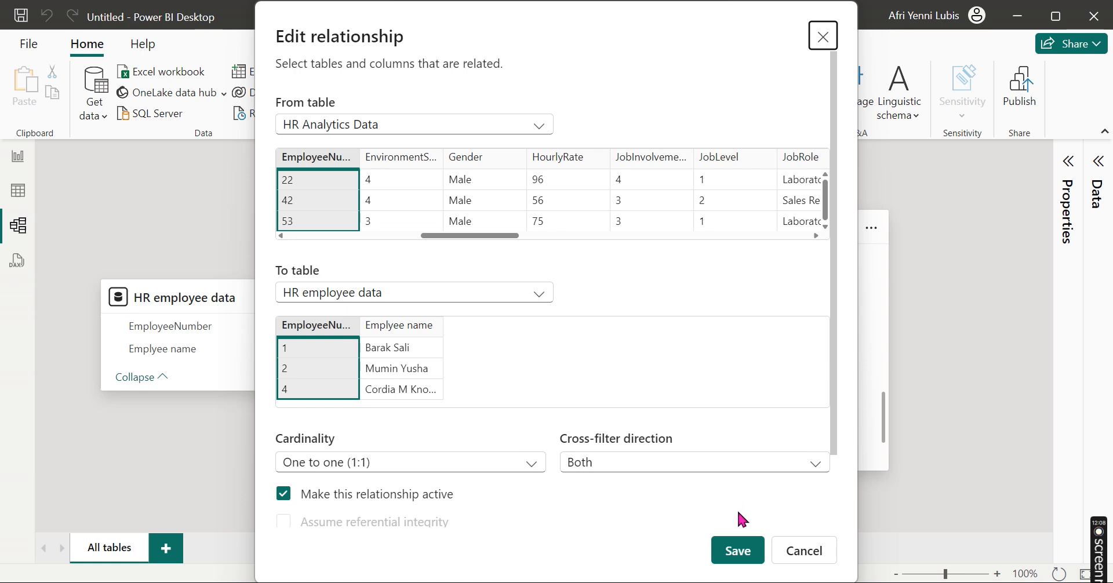
pyautogui.click(757, 553)
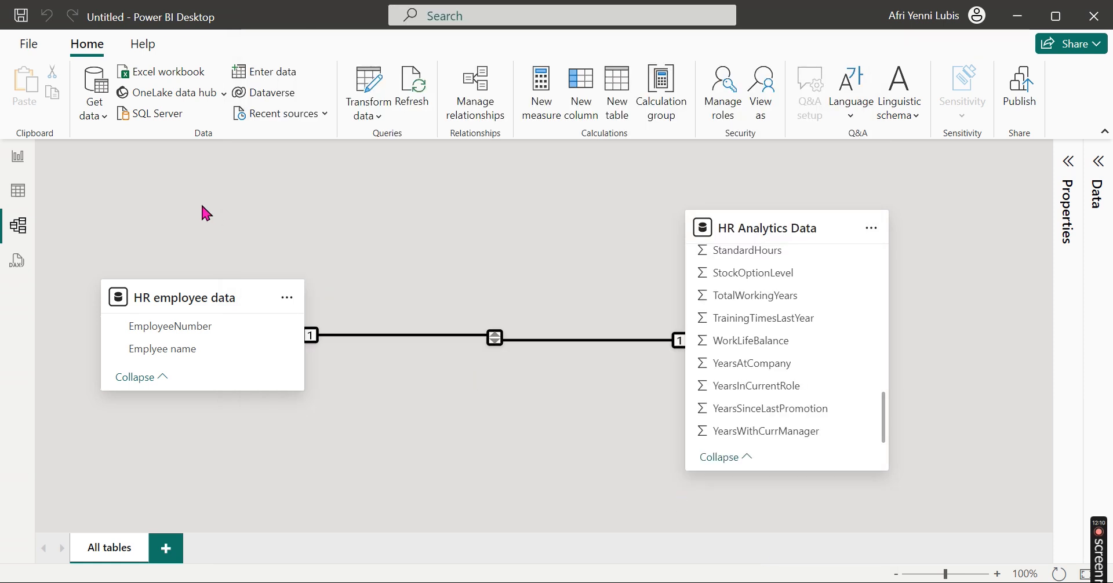
# Step: Return to the report view and examine the Home page of the finished Coba Power BI HR Dashboard report
pyautogui.click(16, 164)
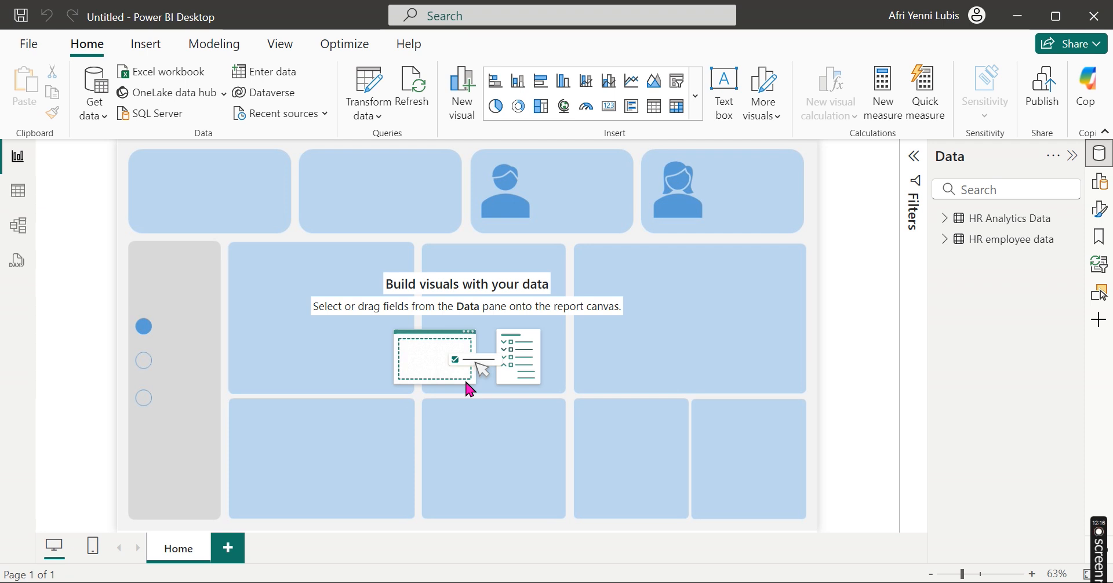
pyautogui.click(1016, 231)
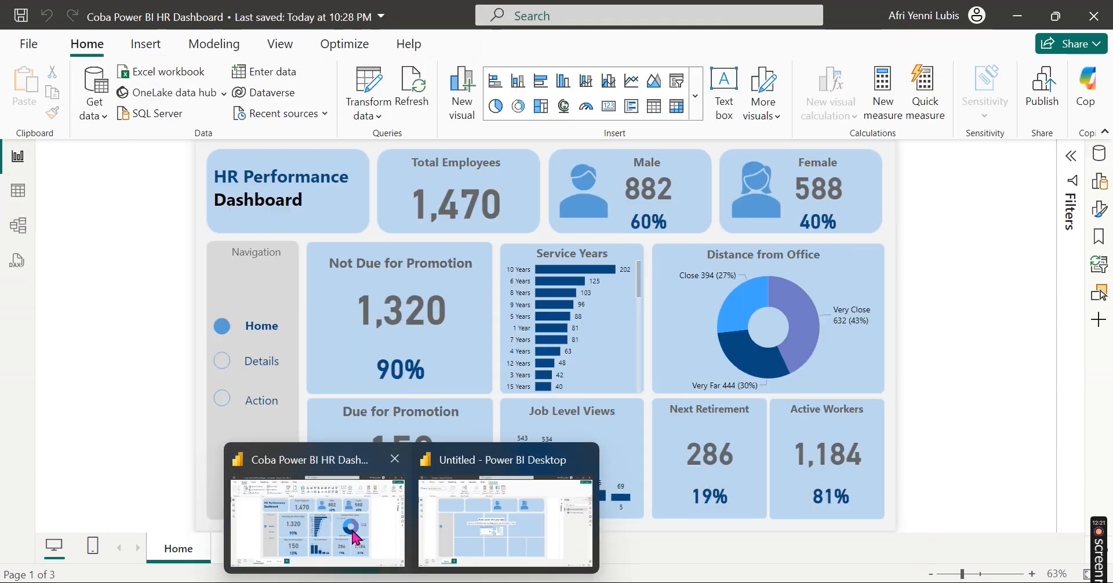
pyautogui.click(356, 514)
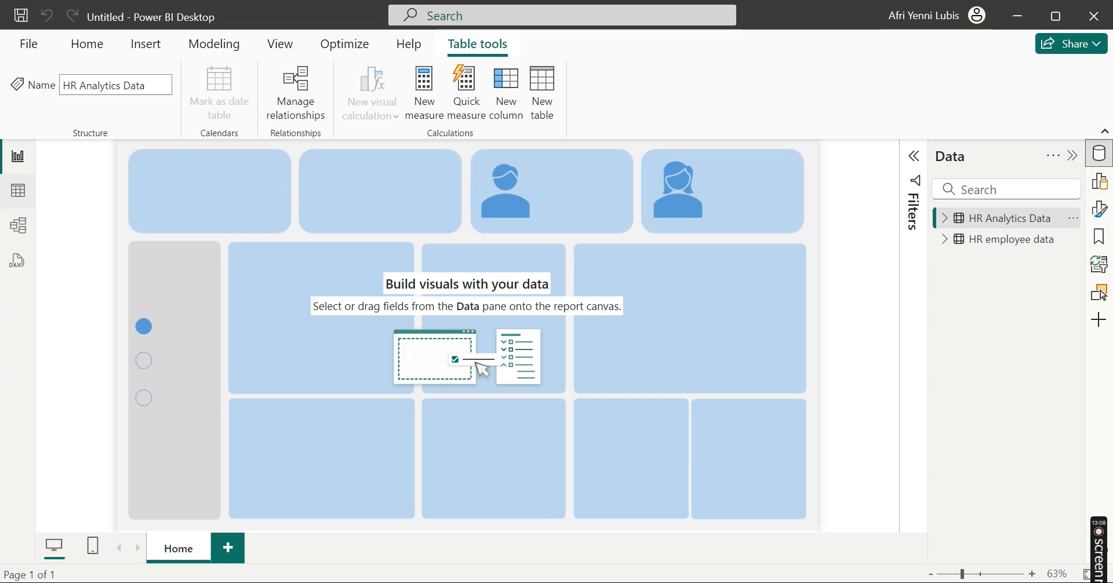
# Step: Show the HR Analytics Data table in table view and start a new calculated column named Retirement Status
pyautogui.click(18, 191)
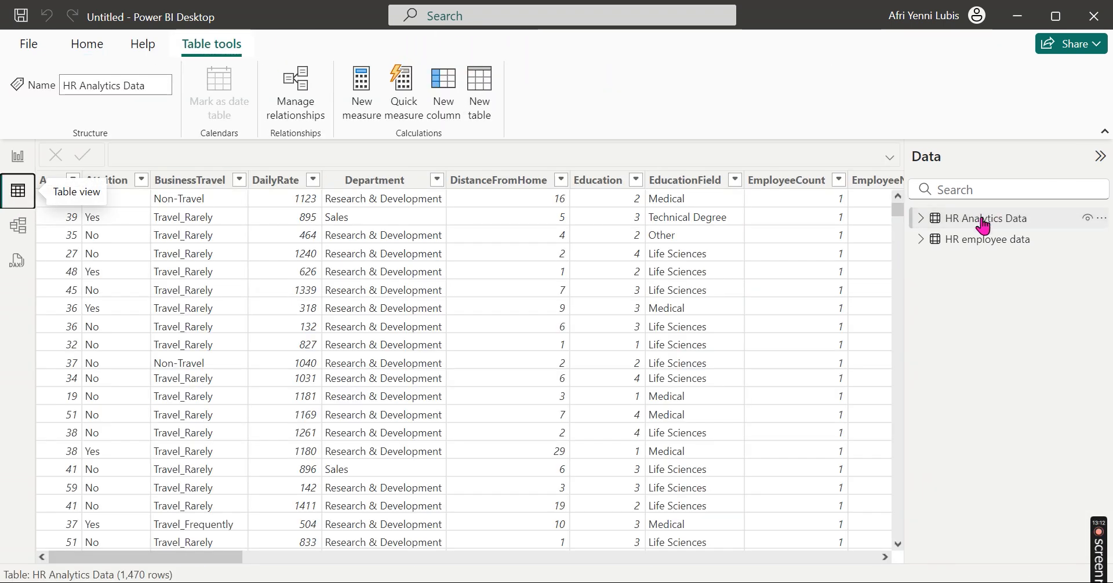
pyautogui.hscroll(15, 637, 264)
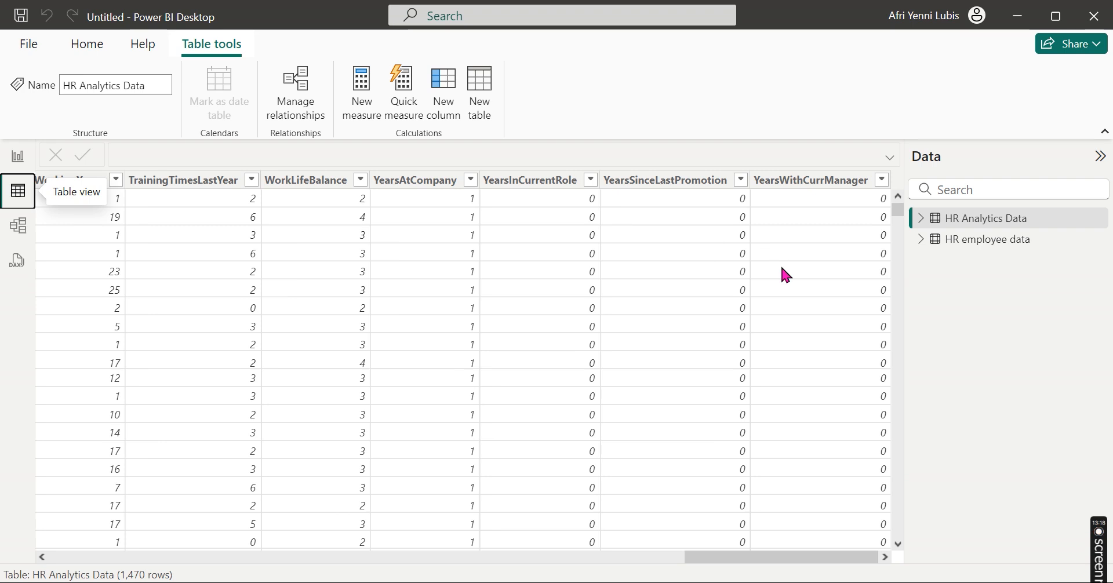
pyautogui.click(450, 85)
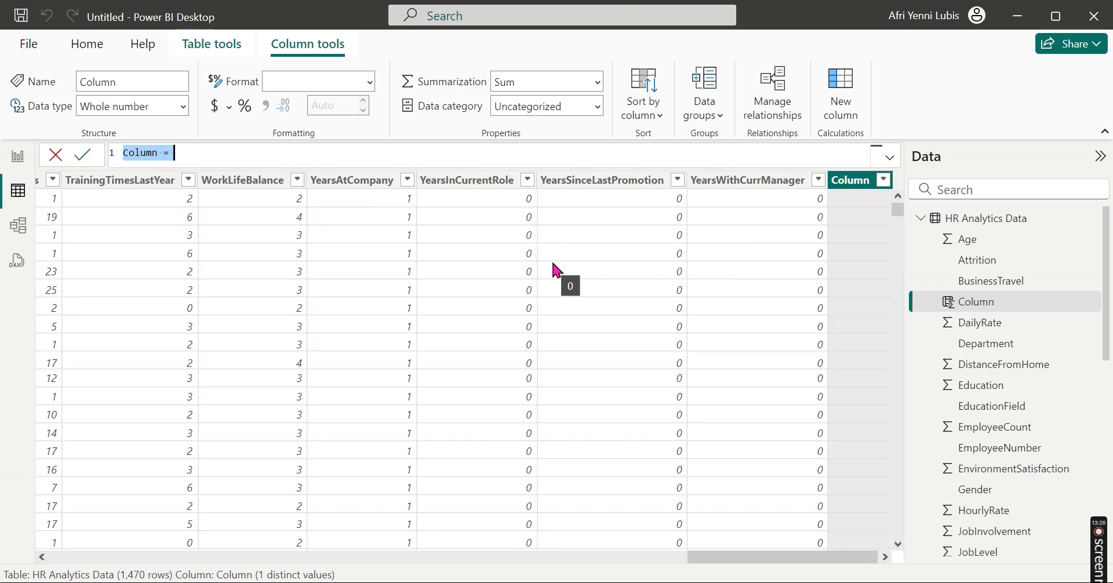
pyautogui.write('Re')
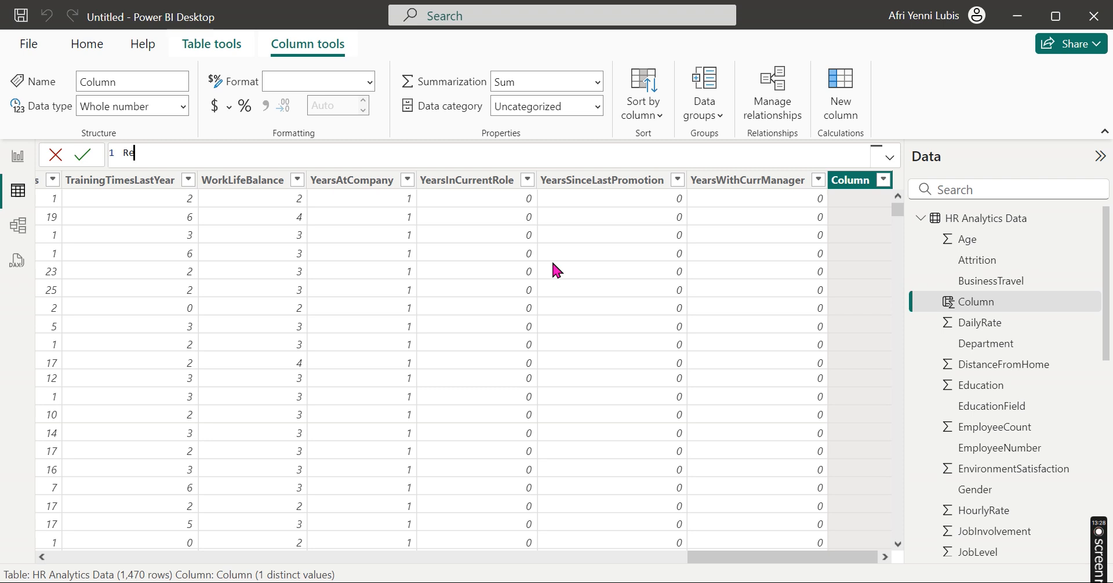
pyautogui.write('tirement Status =')
# Step: Define Retirement Status with an IF formula returning "Due for Retirement" when TotalWorkingYears > 17, otherwise "On Service"
pyautogui.hscroll(-3, 553, 265)
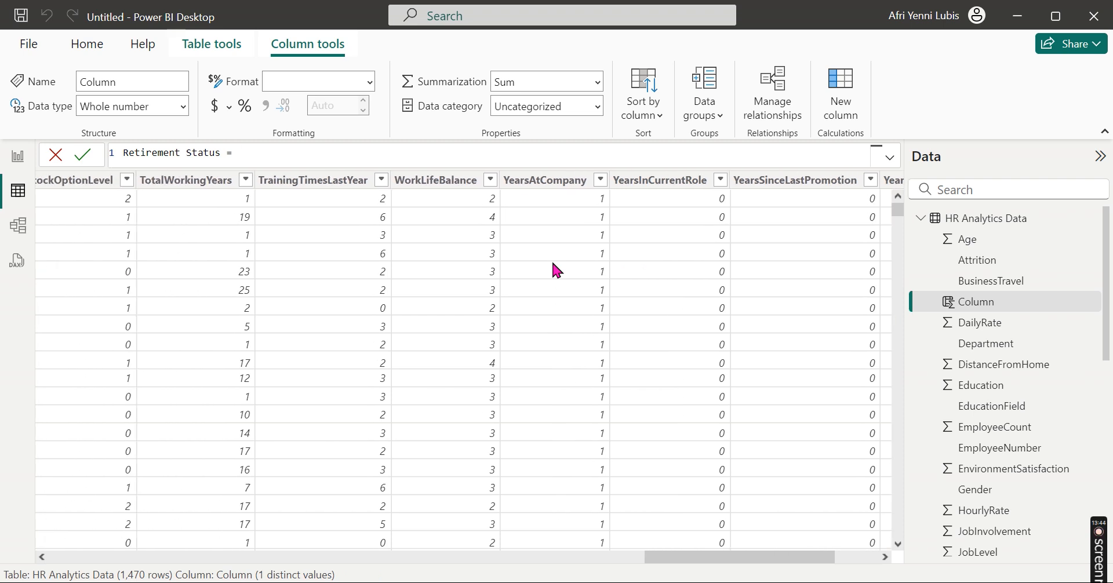
pyautogui.hscroll(-4, 552, 259)
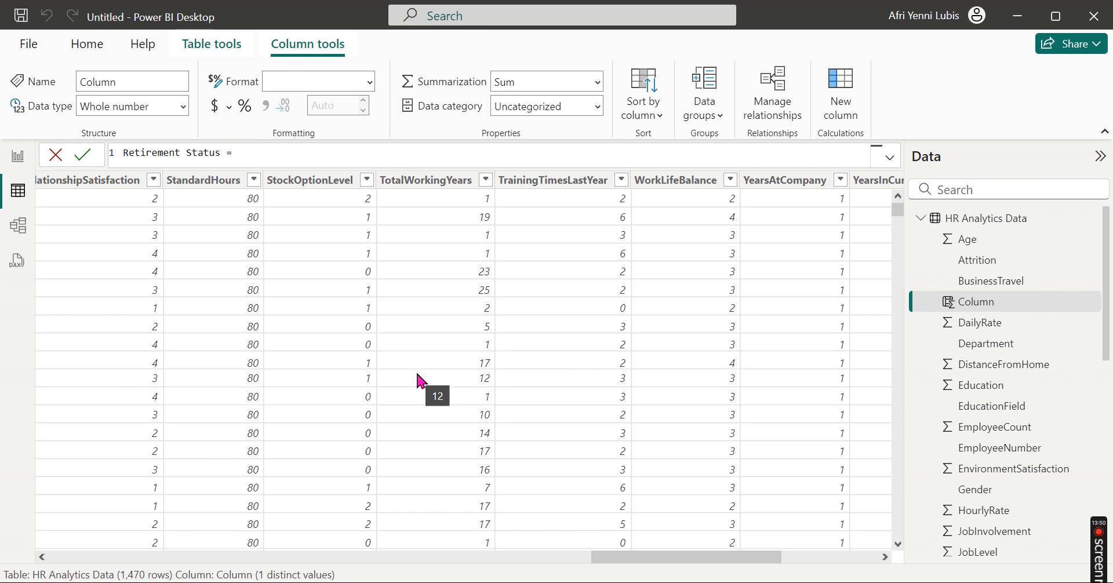
pyautogui.hscroll(7, 706, 354)
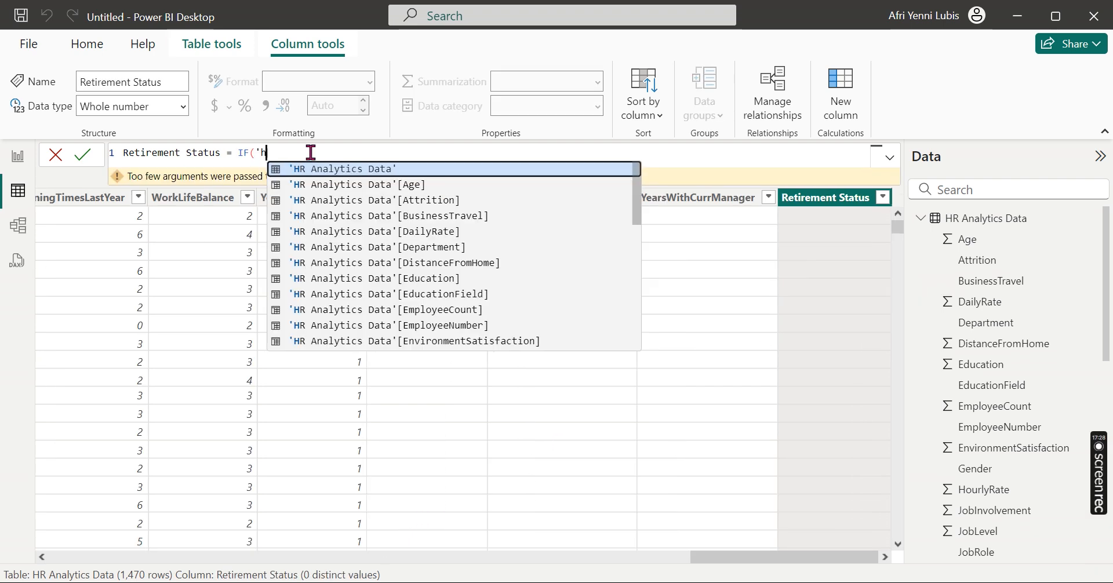
pyautogui.write('r')
pyautogui.scroll(-2, 473, 287)
pyautogui.scroll(-5, 473, 287)
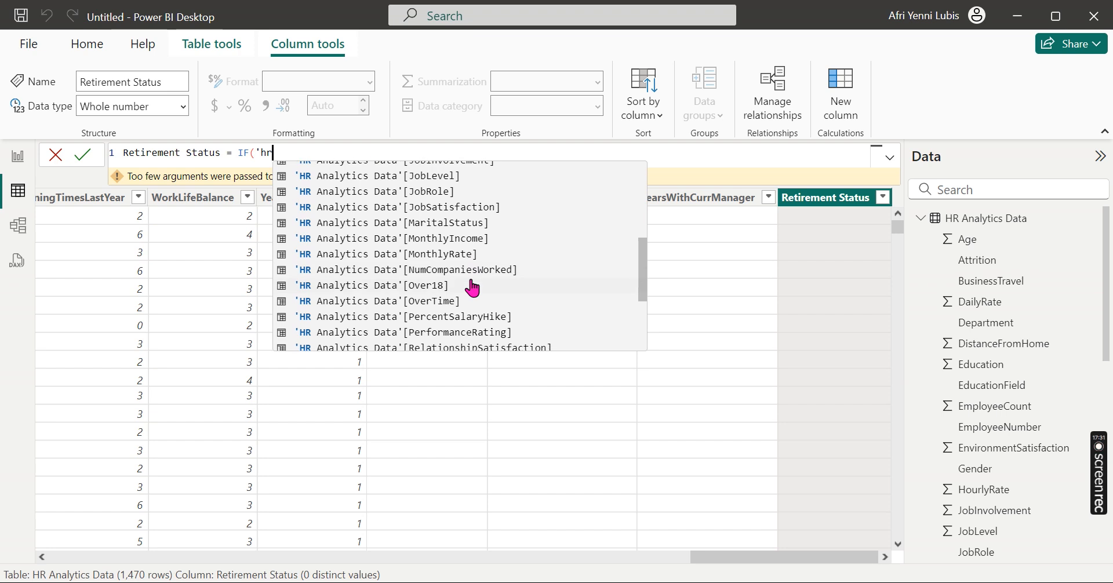
pyautogui.scroll(-4, 473, 287)
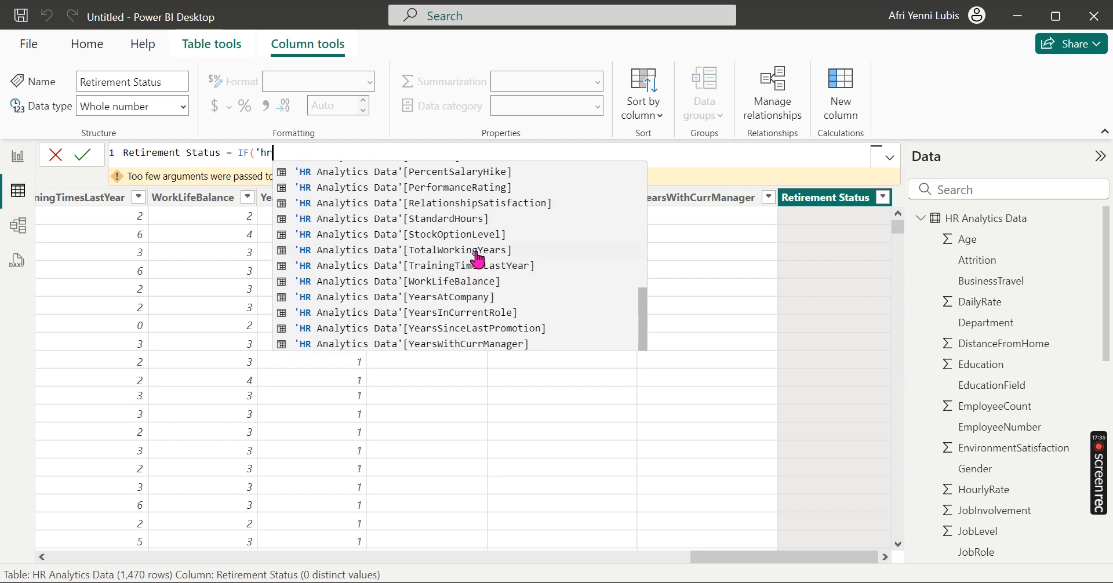
pyautogui.click(475, 252)
pyautogui.write('> 17')
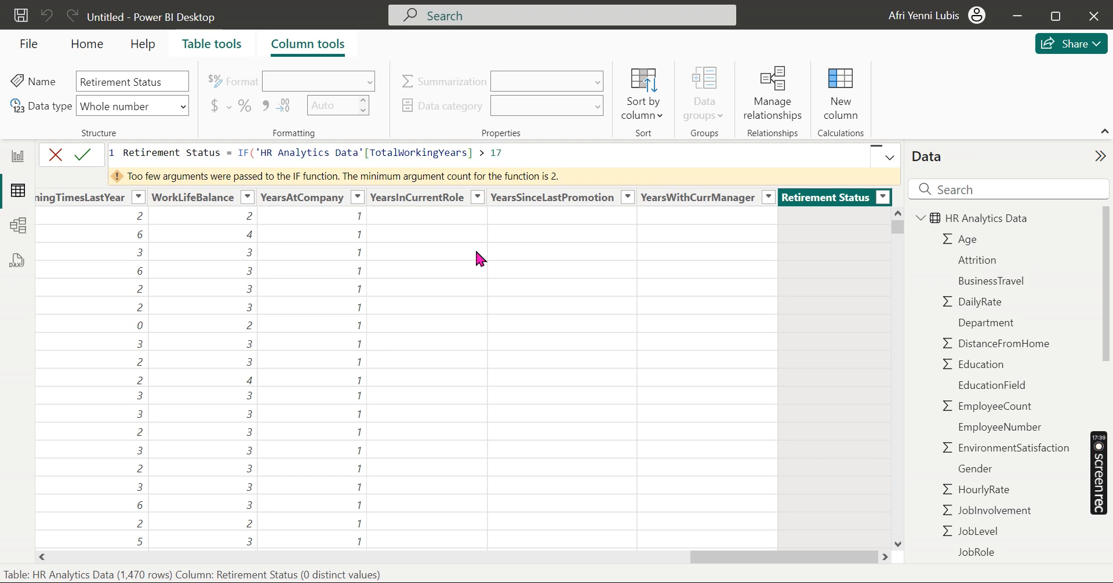
pyautogui.write(', "Due fo')
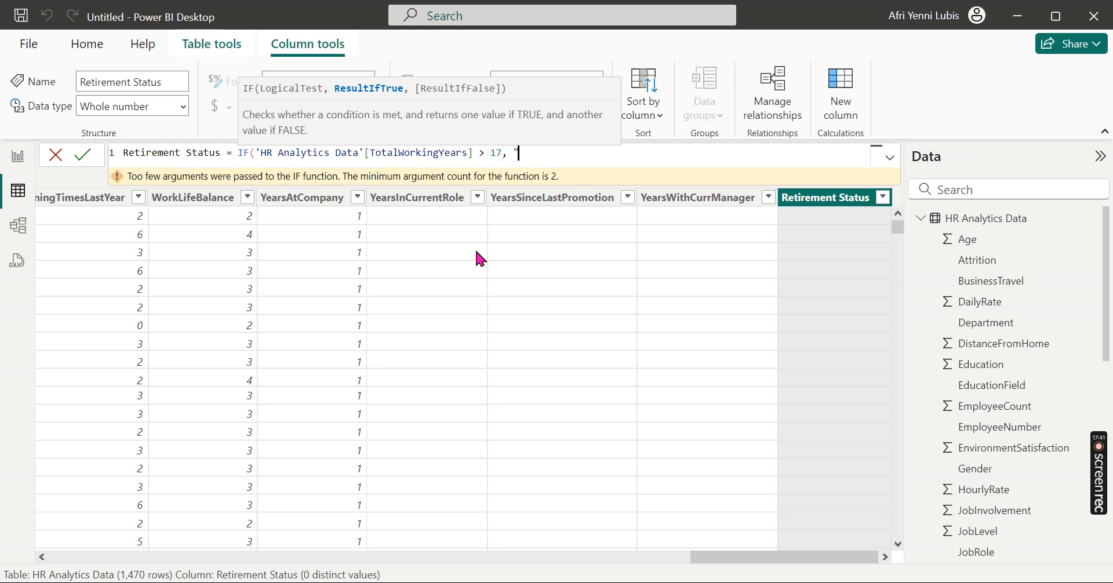
pyautogui.write('r Retirement",')
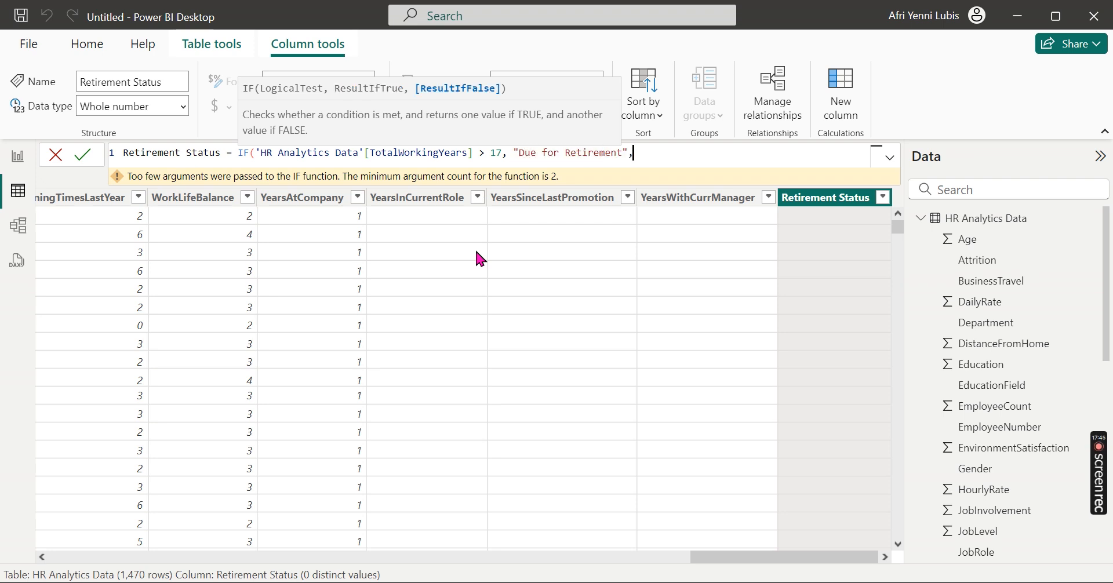
pyautogui.write(' "On Service")')
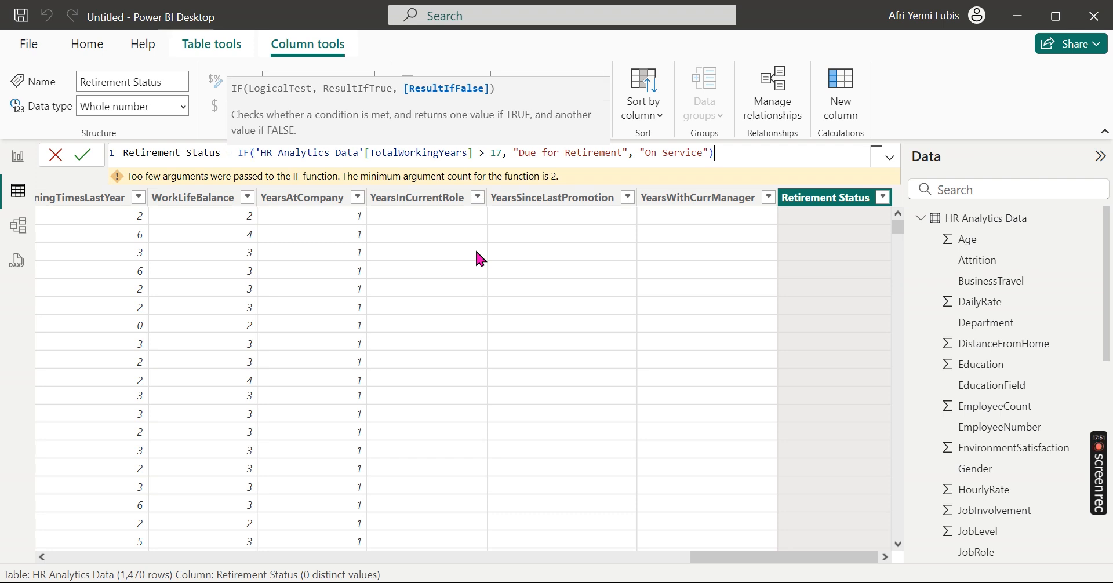
pyautogui.press('Return')
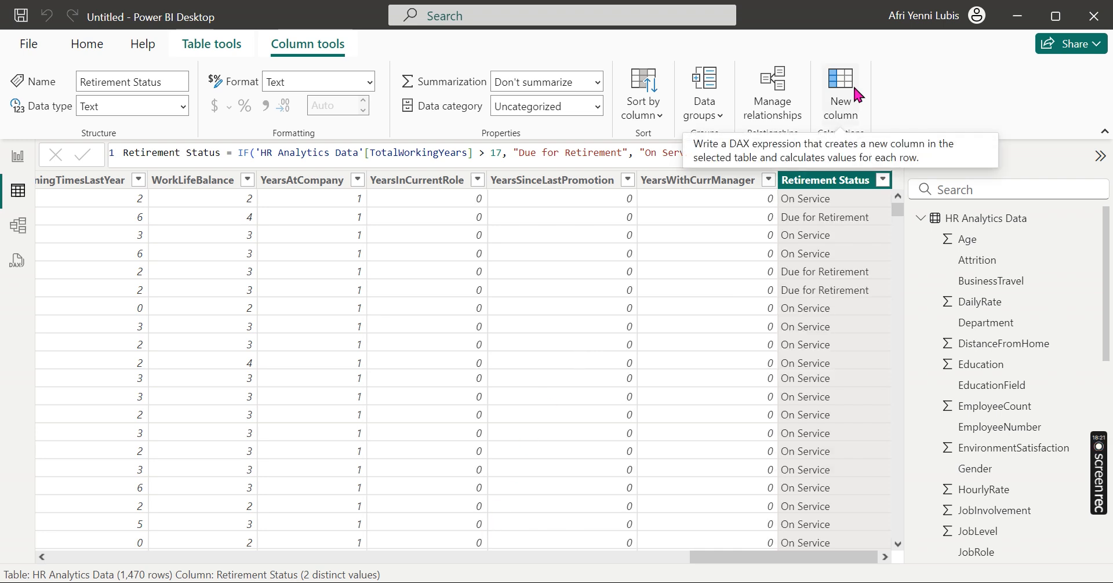
# Step: Compare the Retirement Status values with the TotalWorkingYears column across the rows
pyautogui.hscroll(-3, 658, 293)
pyautogui.hscroll(3, 367, 346)
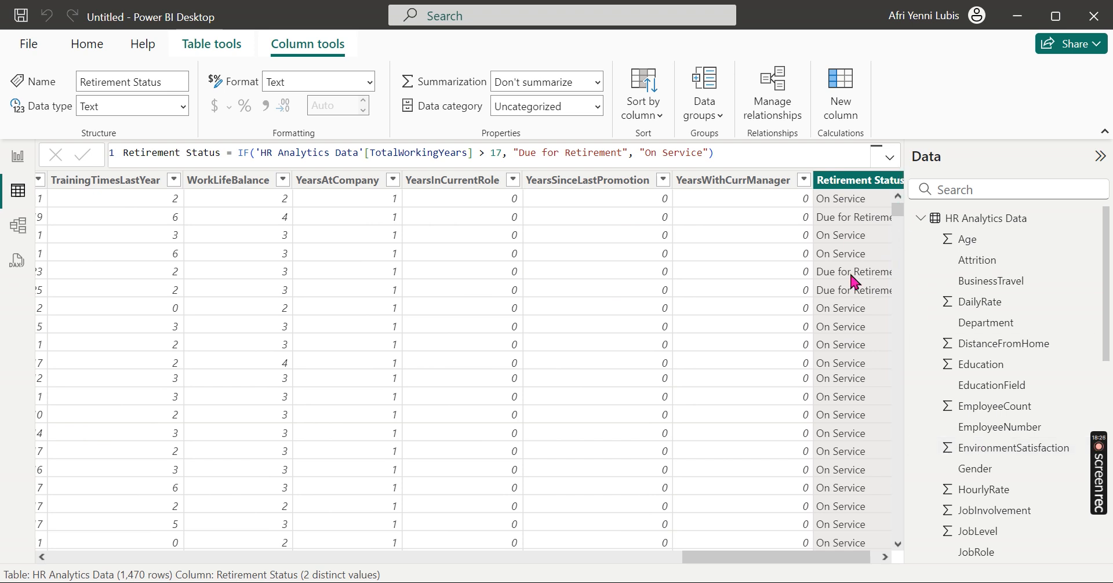
pyautogui.hscroll(1, 818, 282)
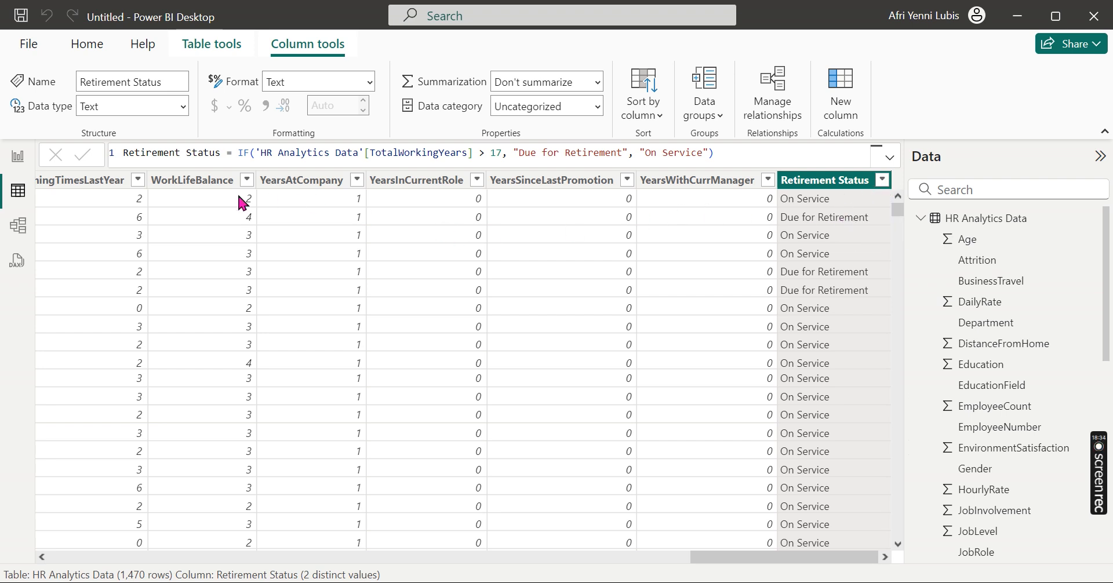
pyautogui.hscroll(-5, 241, 203)
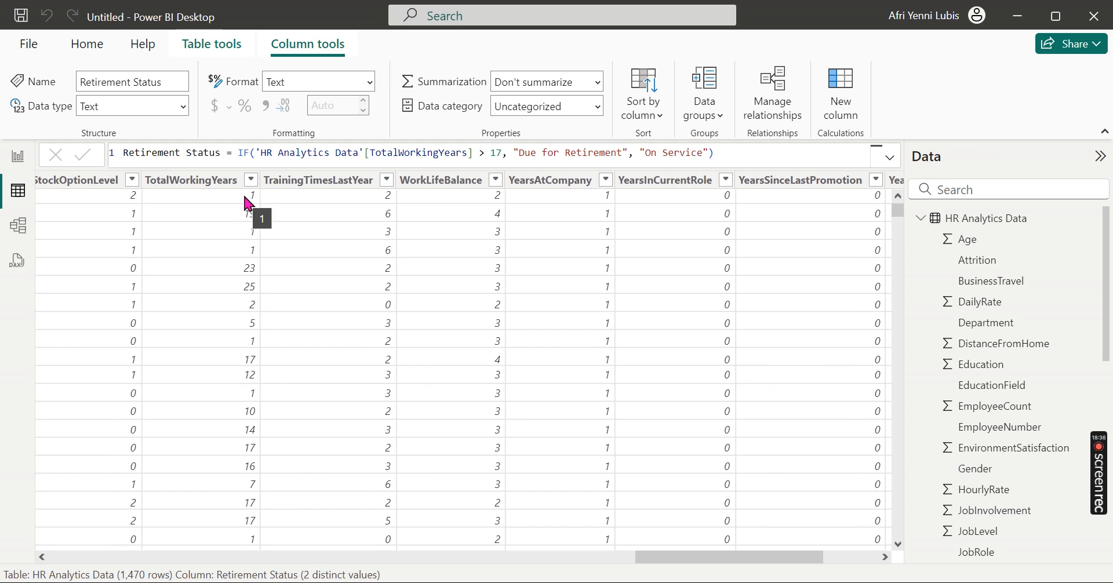
pyautogui.hscroll(5, 242, 197)
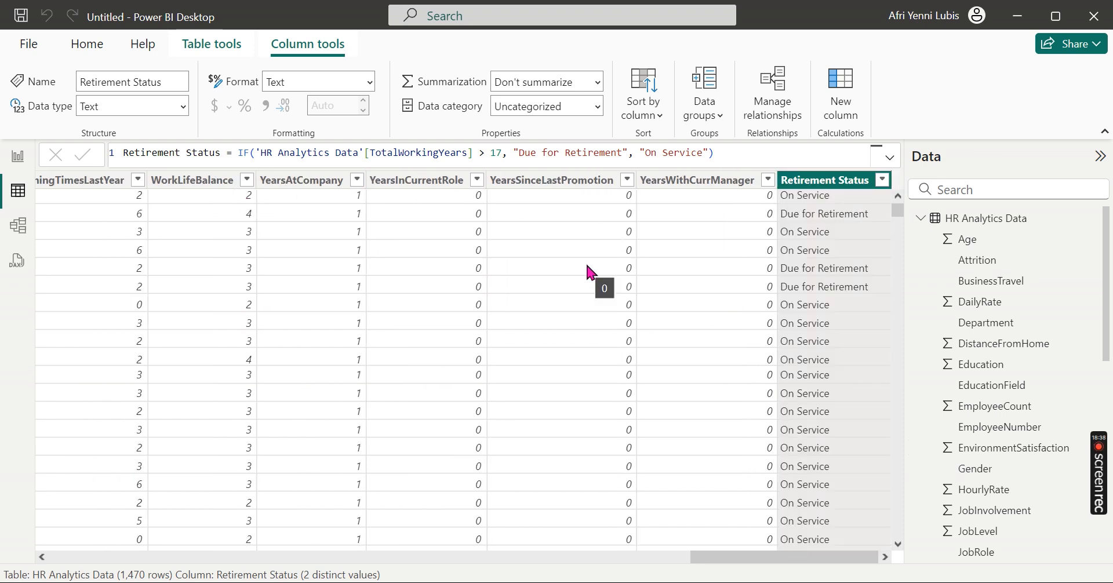
pyautogui.hscroll(-7, 586, 266)
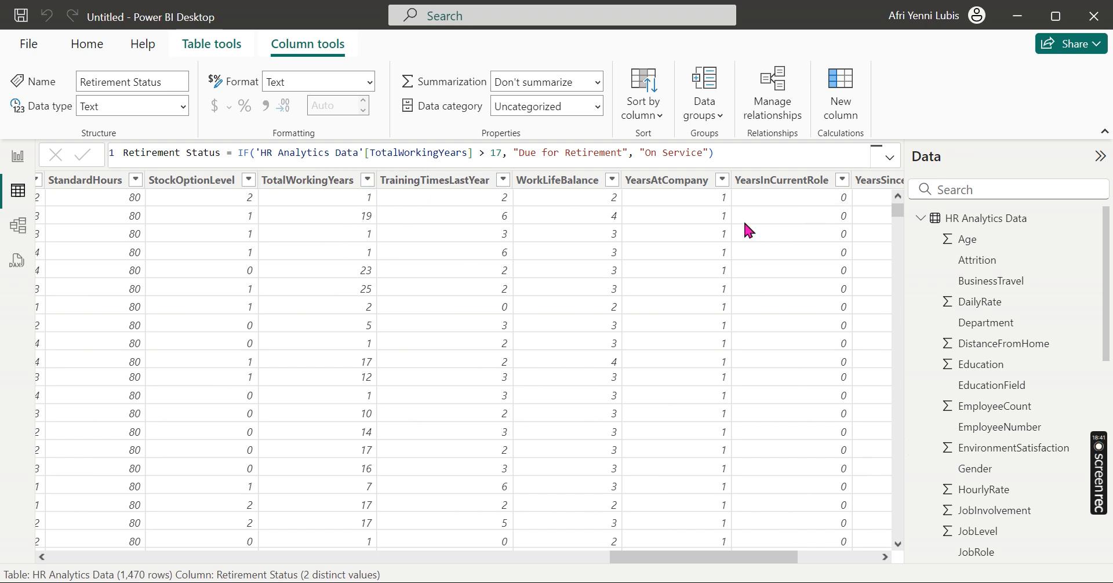
pyautogui.hscroll(7, 746, 227)
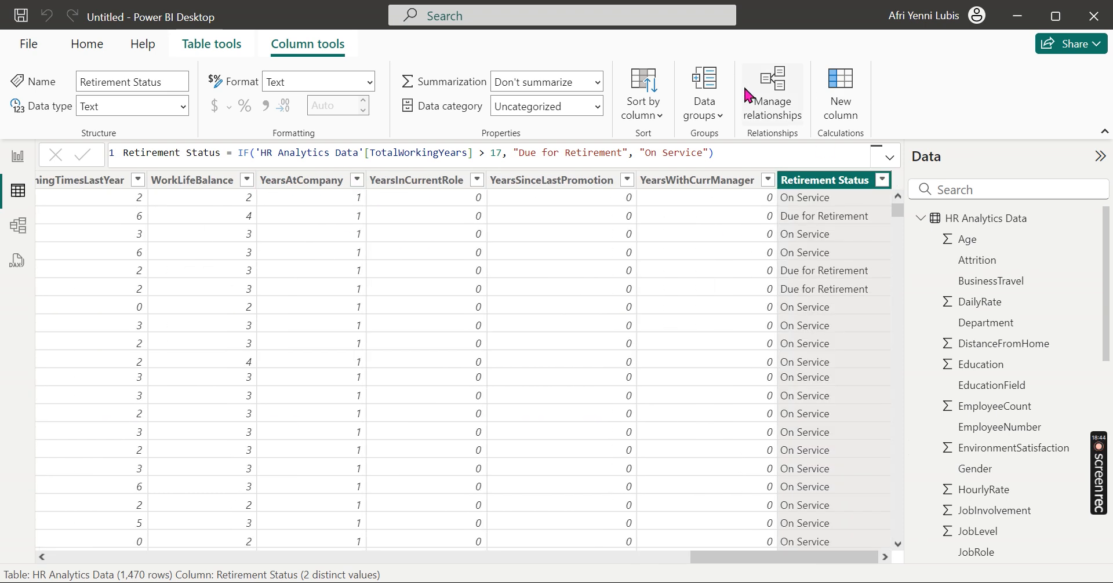
pyautogui.click(738, 155)
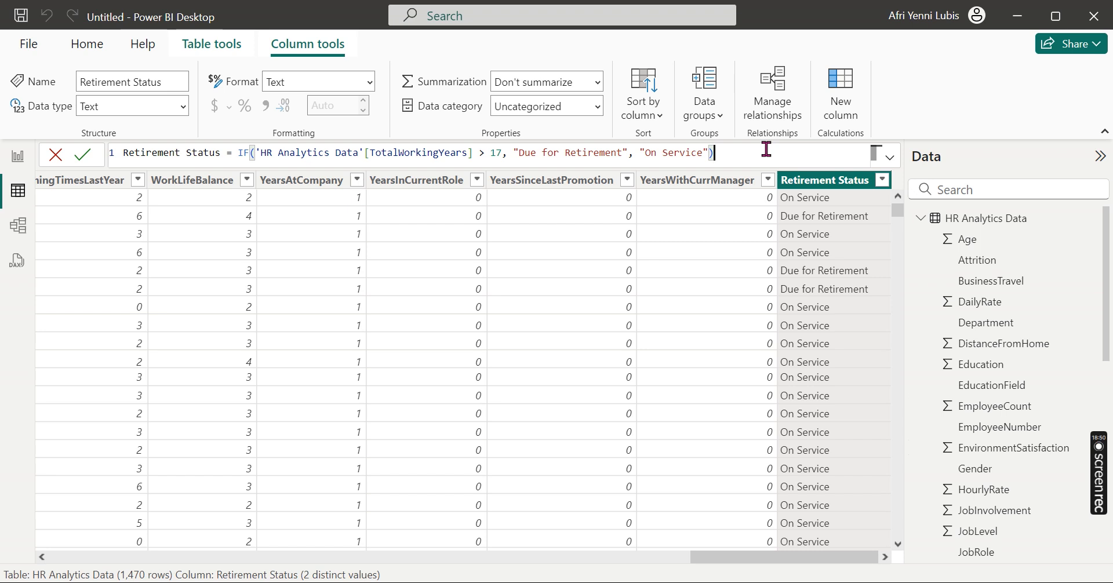
pyautogui.hotkey('ctrl', 'a')
pyautogui.write('Job ')
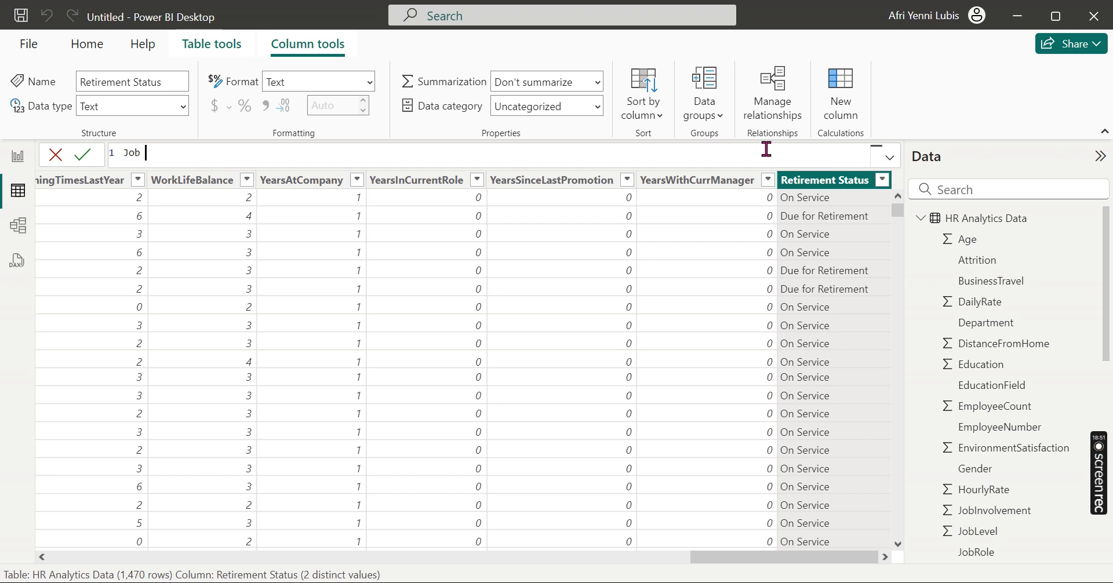
pyautogui.write('Stati')
pyautogui.press('Escape')
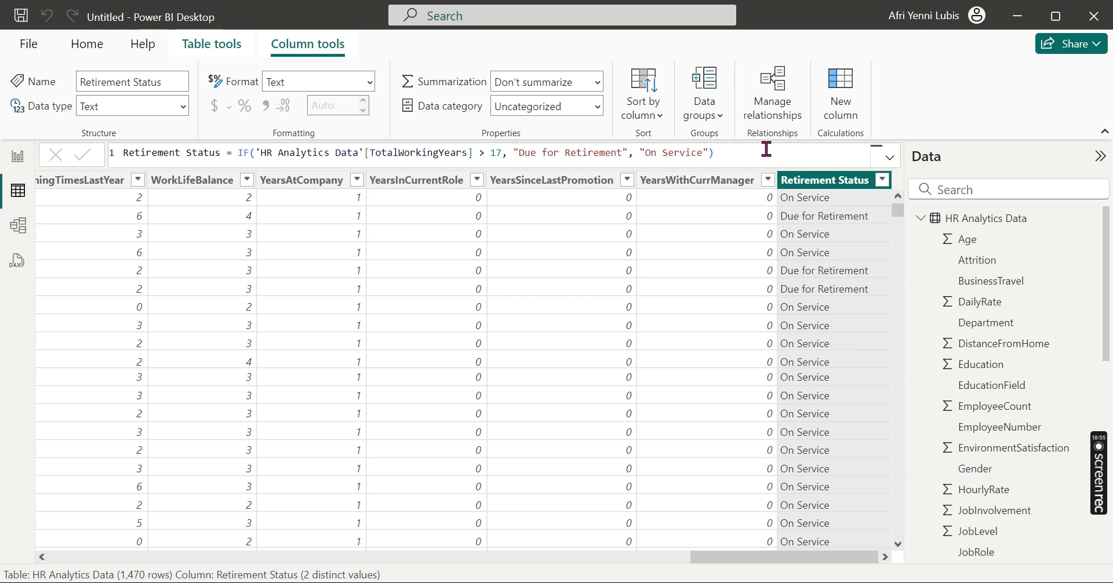
# Step: Create a new calculated column in the HR Analytics Data table named Job Satisfaction Status
pyautogui.click(846, 99)
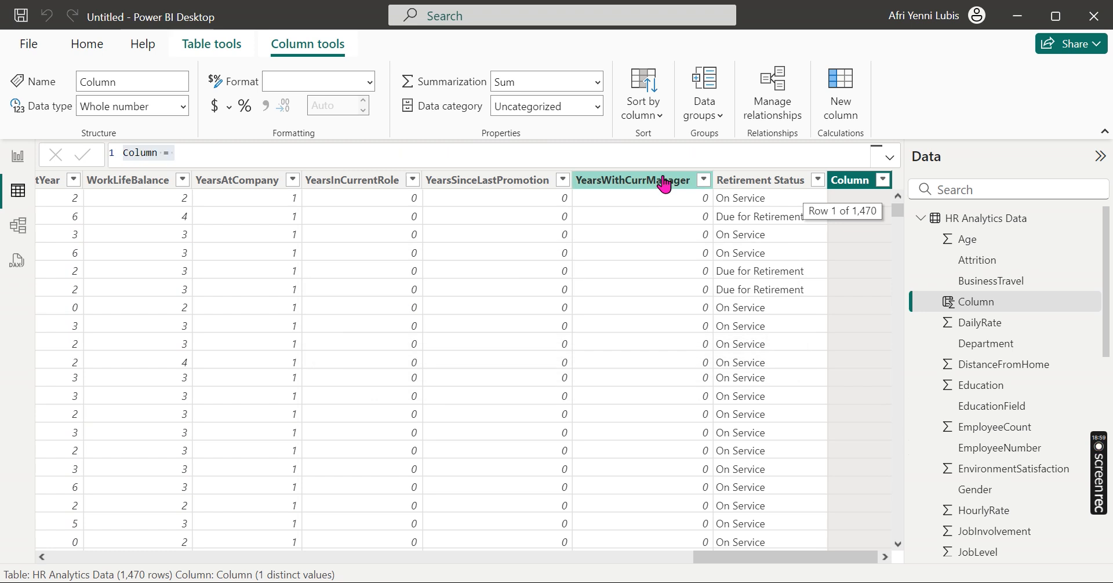
pyautogui.write('b S')
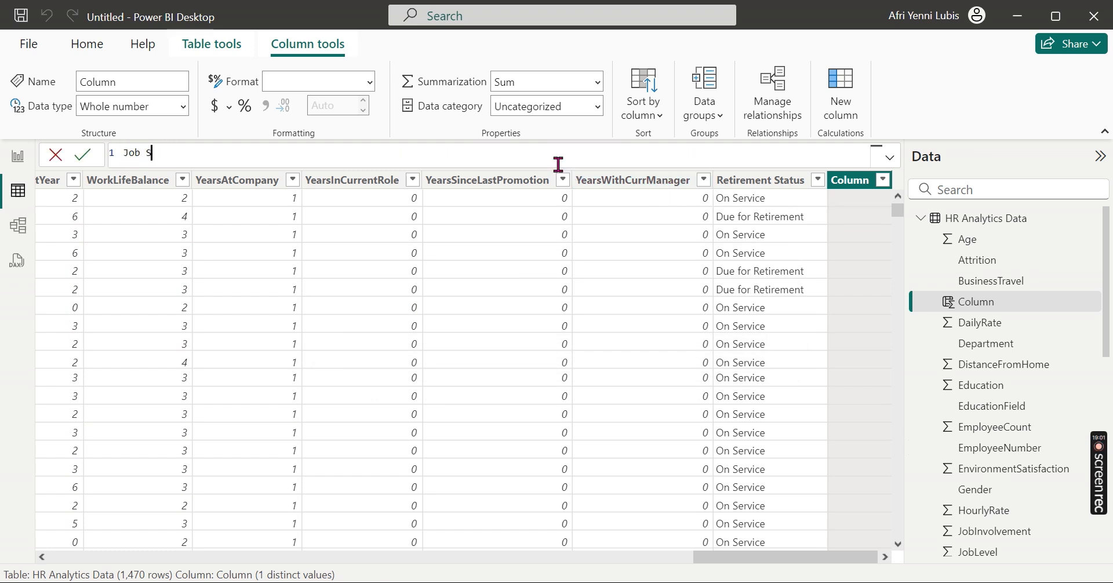
pyautogui.write('atisfaction Status = ')
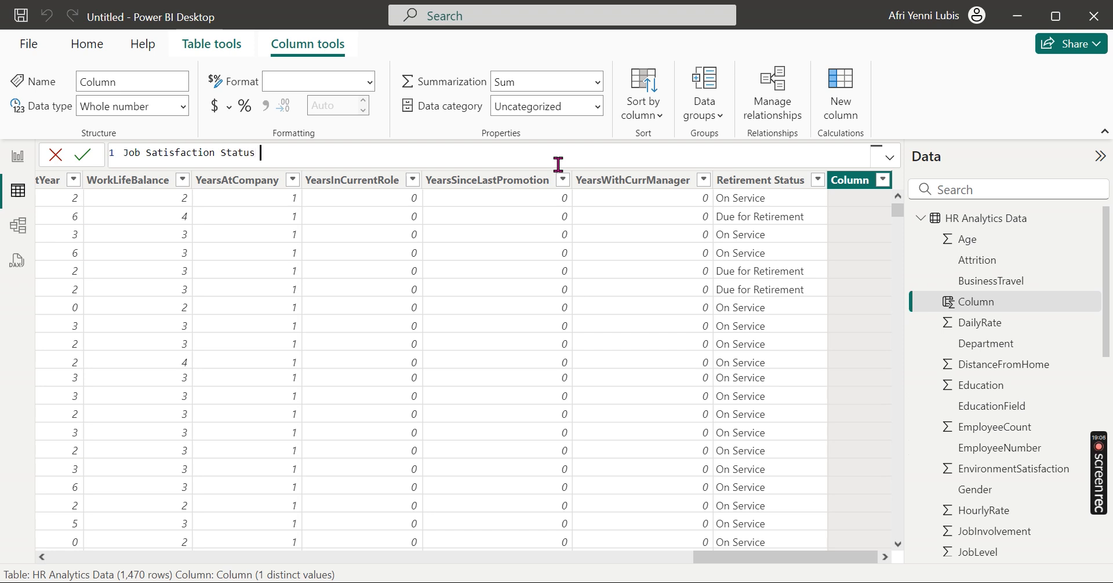
# Step: Begin an IF formula for Job Satisfaction Status that tests 'HR Analytics Data'[JobSatisfaction]
pyautogui.write('IF(')
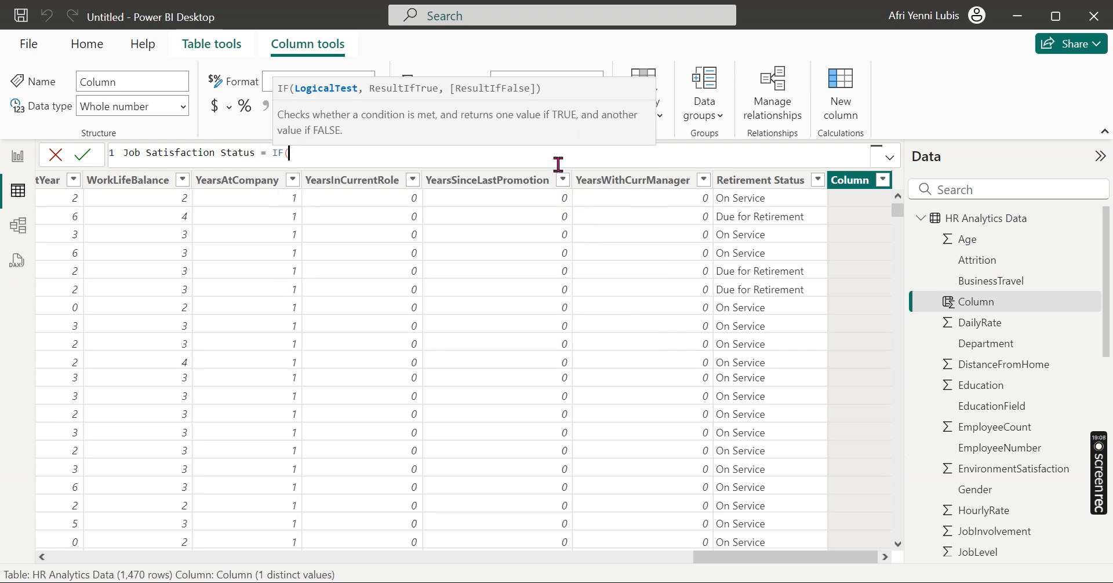
pyautogui.write('[job')
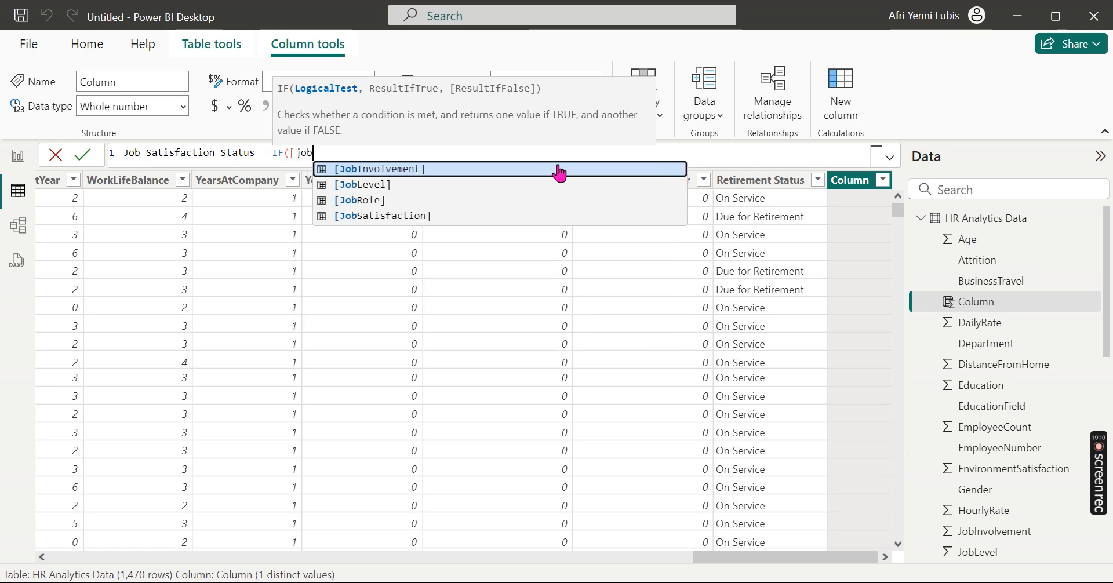
pyautogui.press('Down')
pyautogui.press('Down')
pyautogui.press('Down')
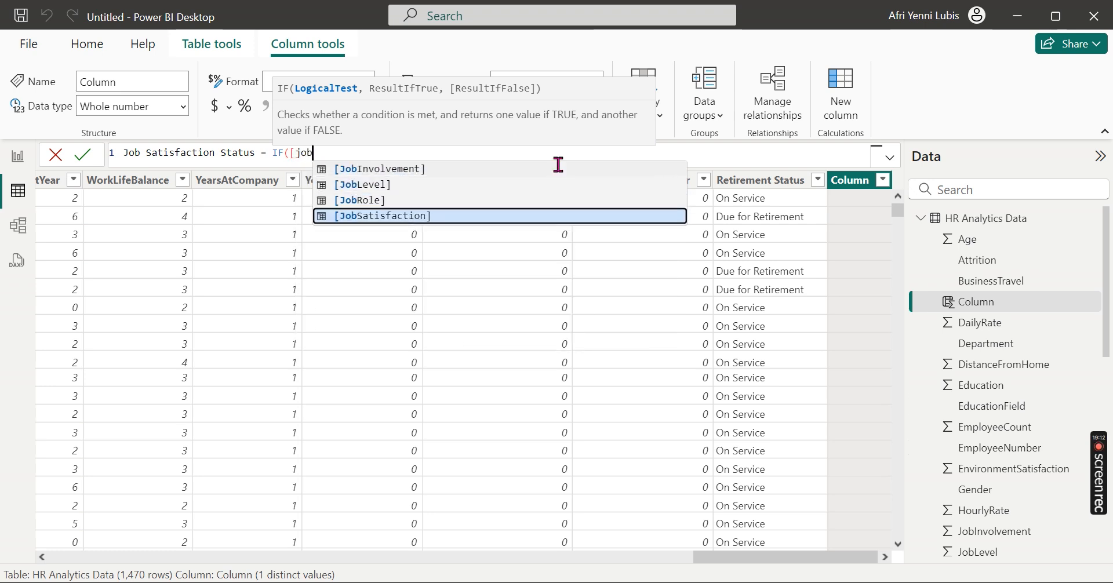
pyautogui.press('Tab')
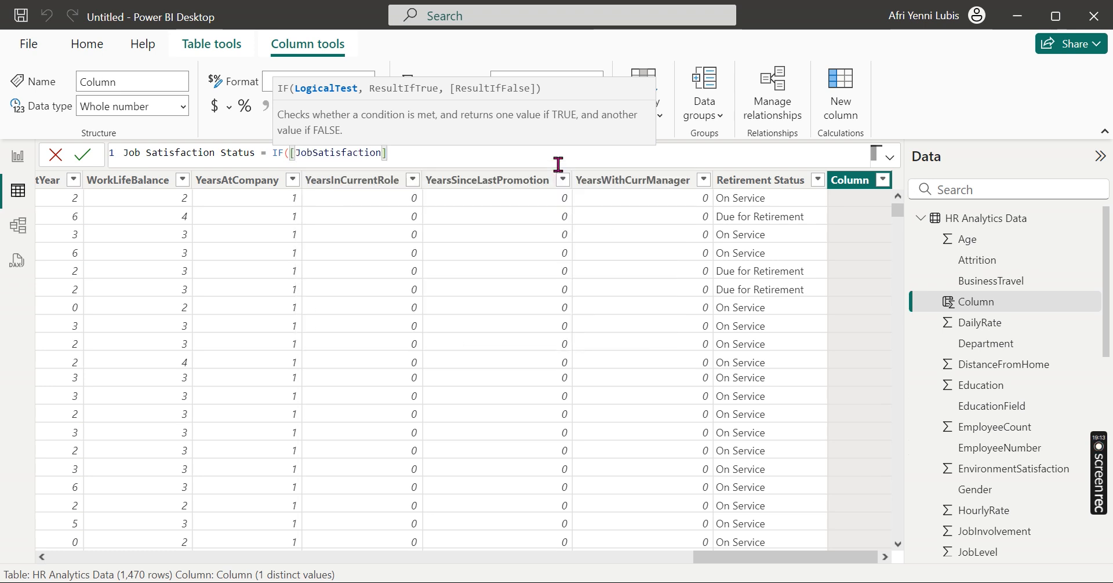
pyautogui.click(290, 152)
pyautogui.write("'HR")
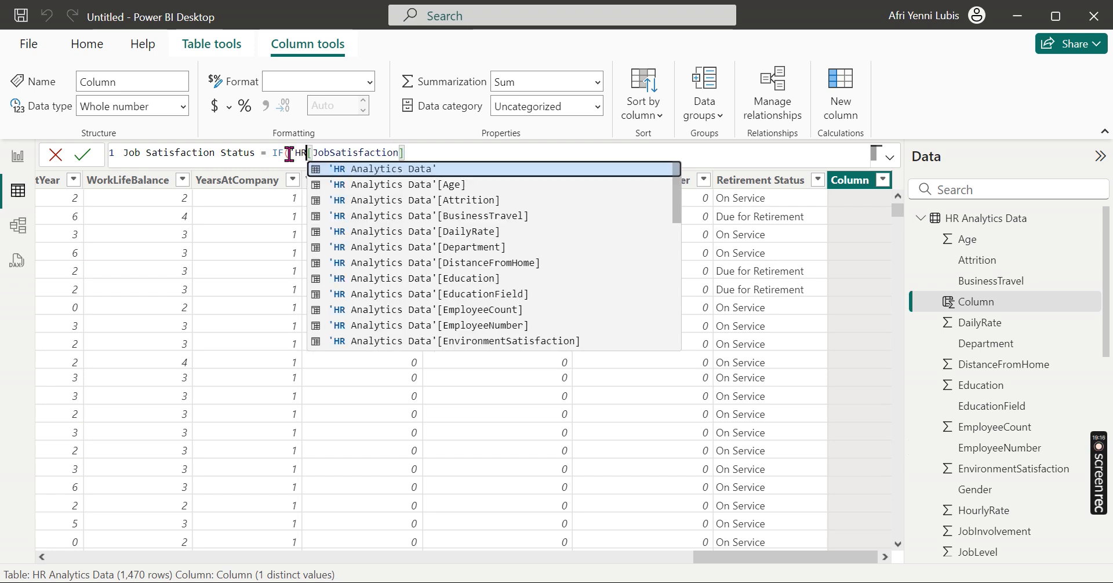
pyautogui.press('Tab')
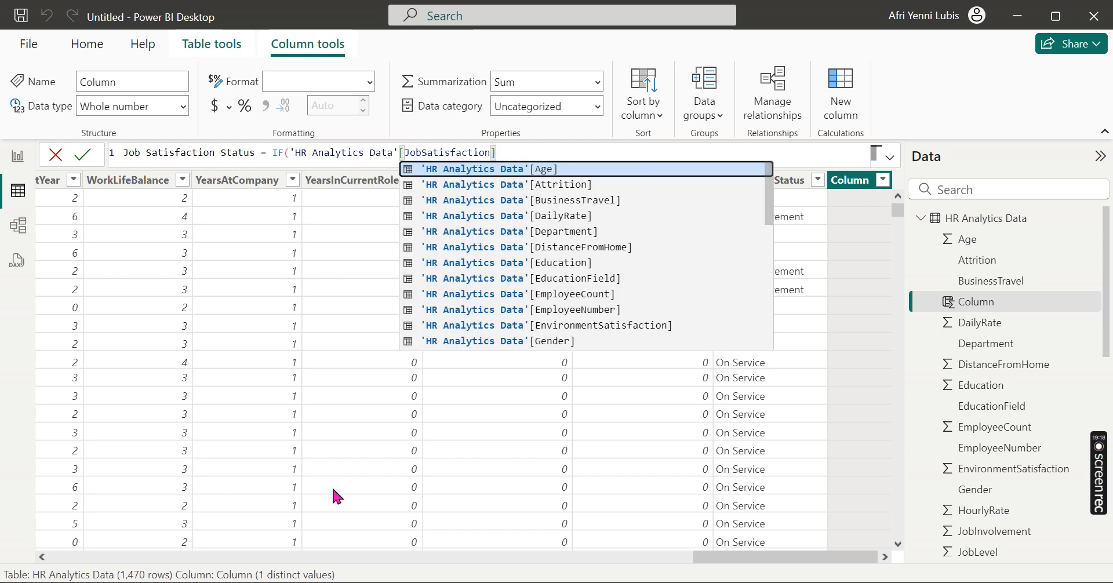
pyautogui.click(588, 154)
# Step: Define Job Satisfaction Status with a SWITCH(TRUE()) formula returning "High" for JobSatisfaction 1 to 2, "Medium" for 3, otherwise "Low"
pyautogui.hscroll(-10, 520, 275)
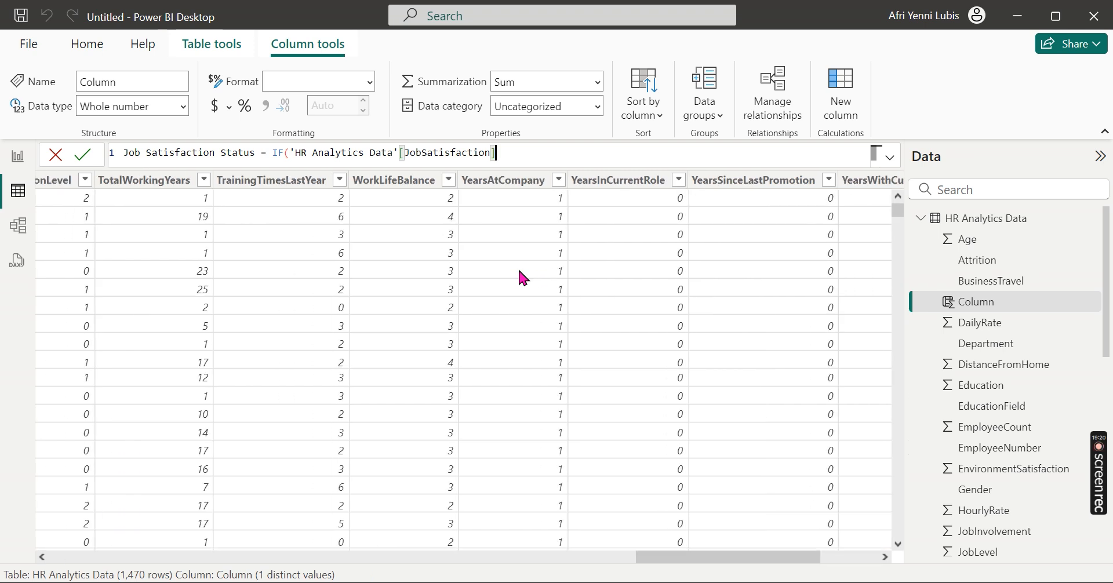
pyautogui.hscroll(-10, 519, 271)
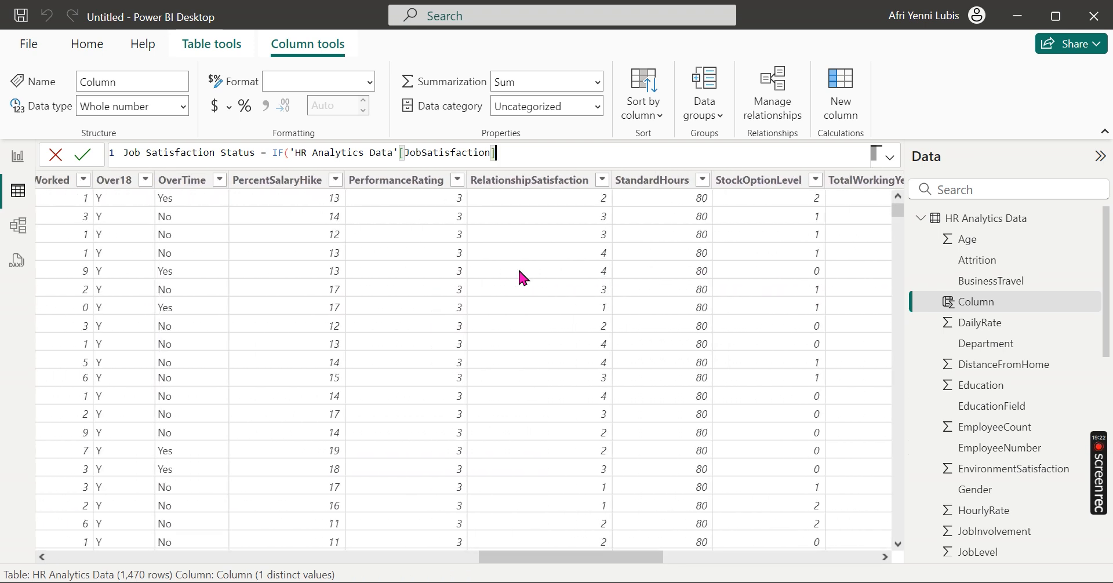
pyautogui.hscroll(-5, 521, 277)
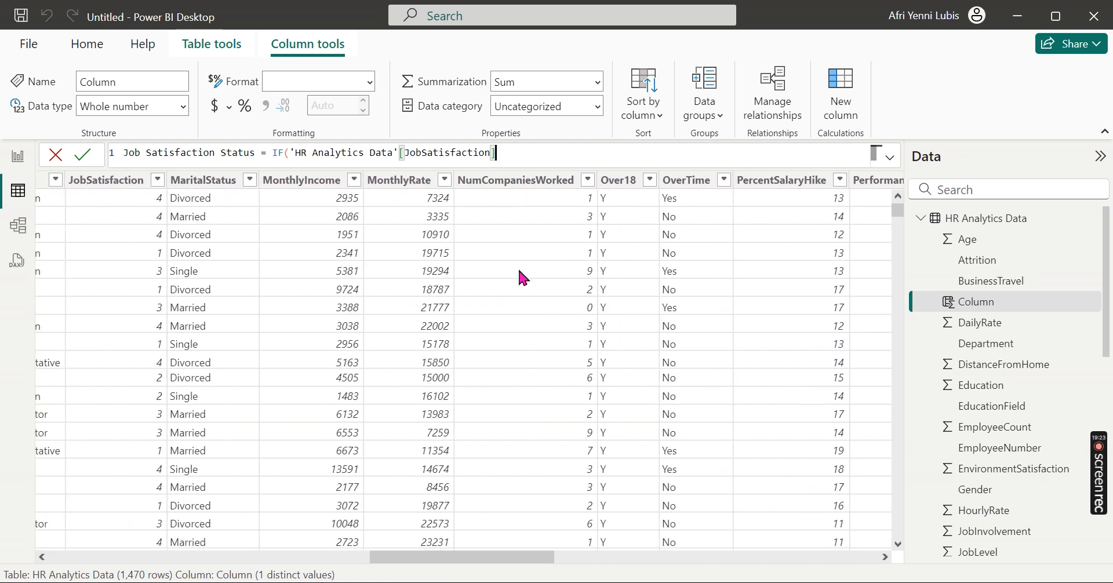
pyautogui.hscroll(-1, 519, 273)
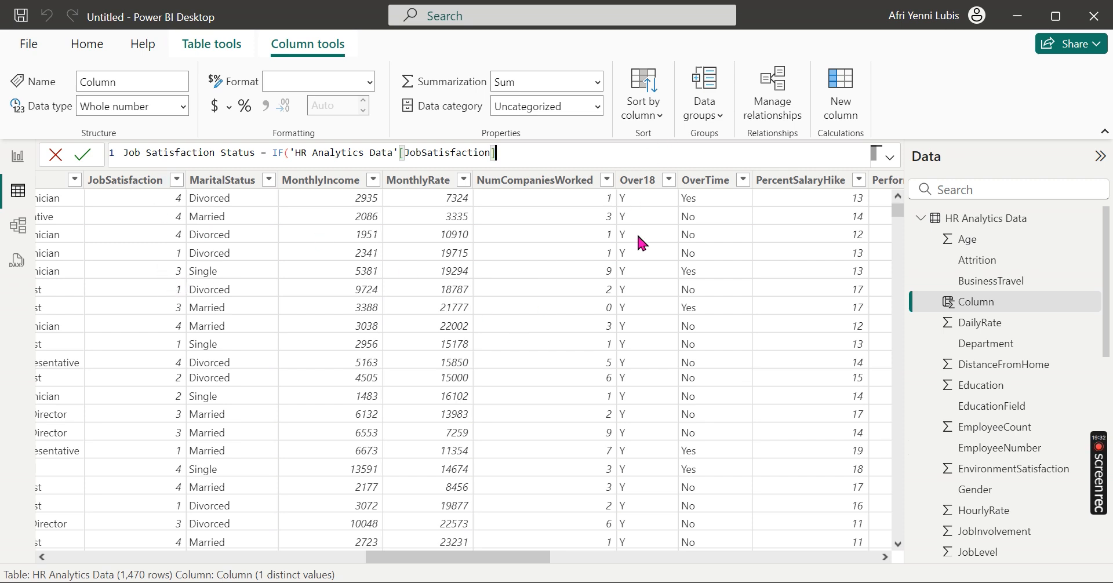
pyautogui.hscroll(5, 659, 285)
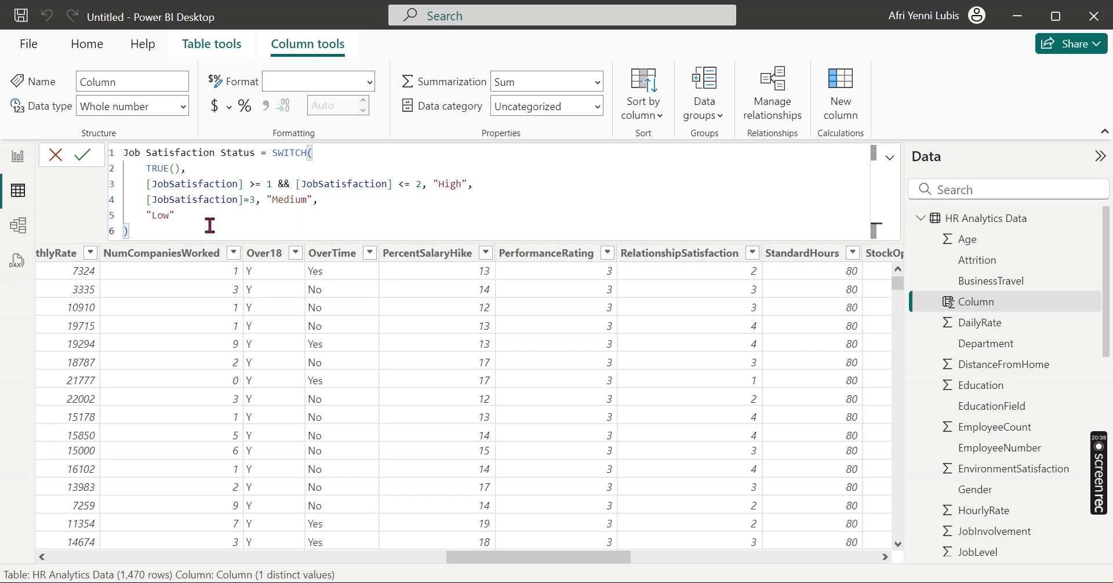
pyautogui.press('Return')
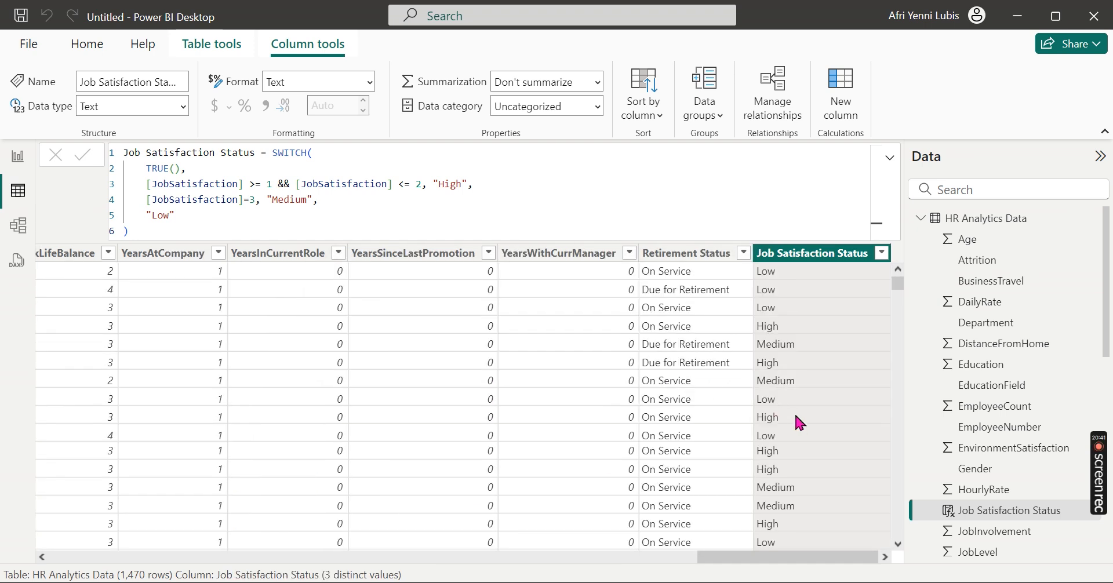
pyautogui.click(890, 161)
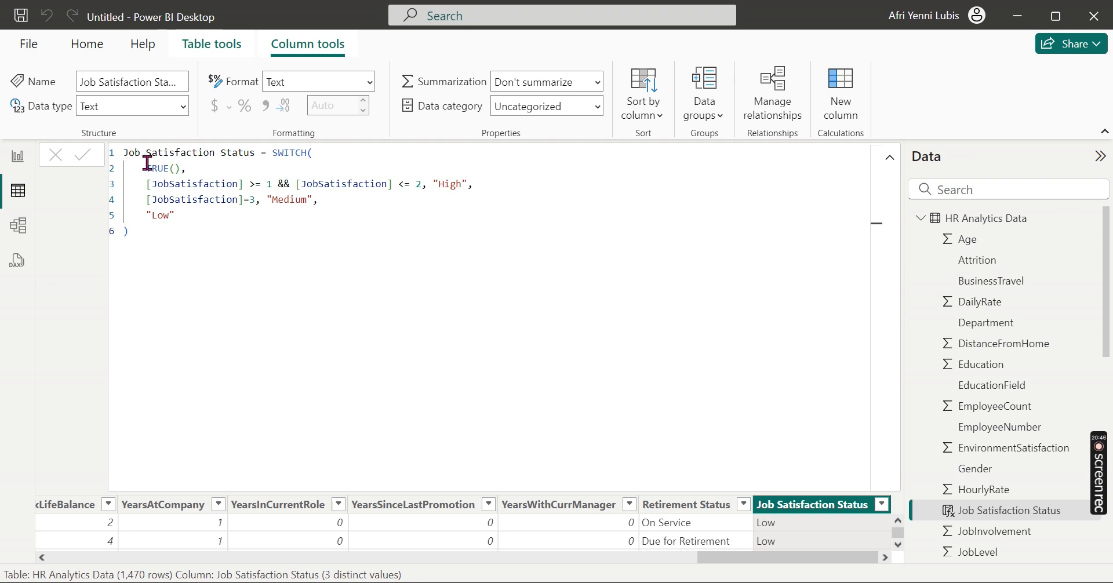
pyautogui.click(890, 158)
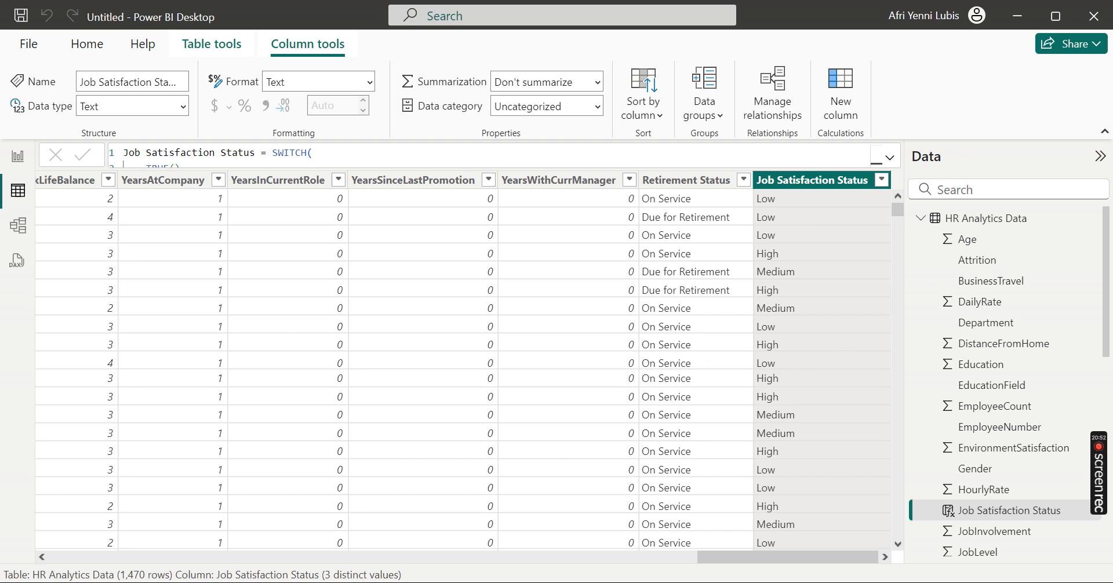
pyautogui.click(817, 97)
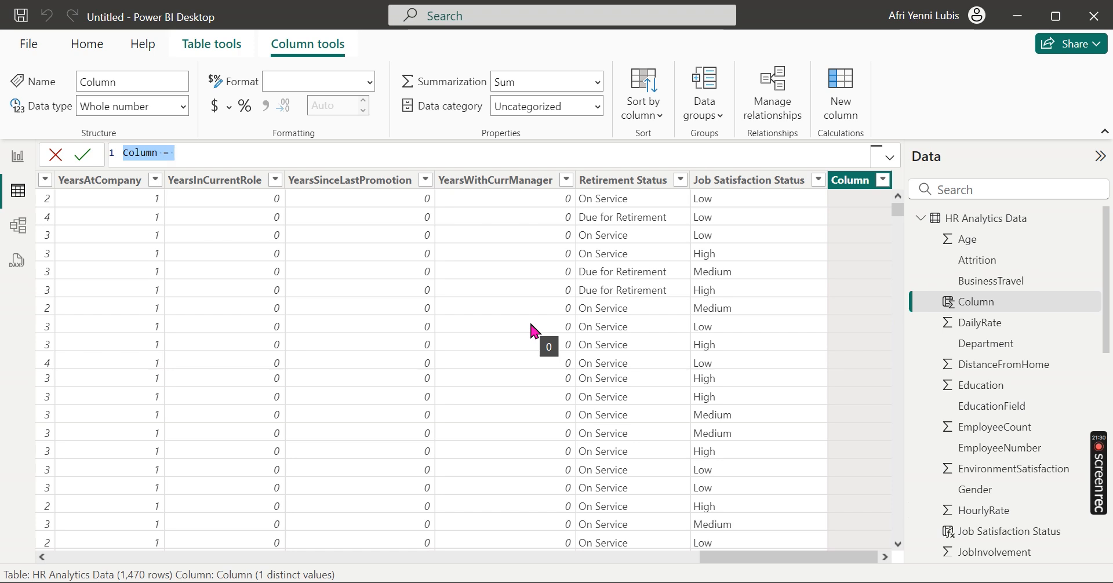
pyautogui.hscroll(-5, 531, 325)
pyautogui.hscroll(-6, 532, 326)
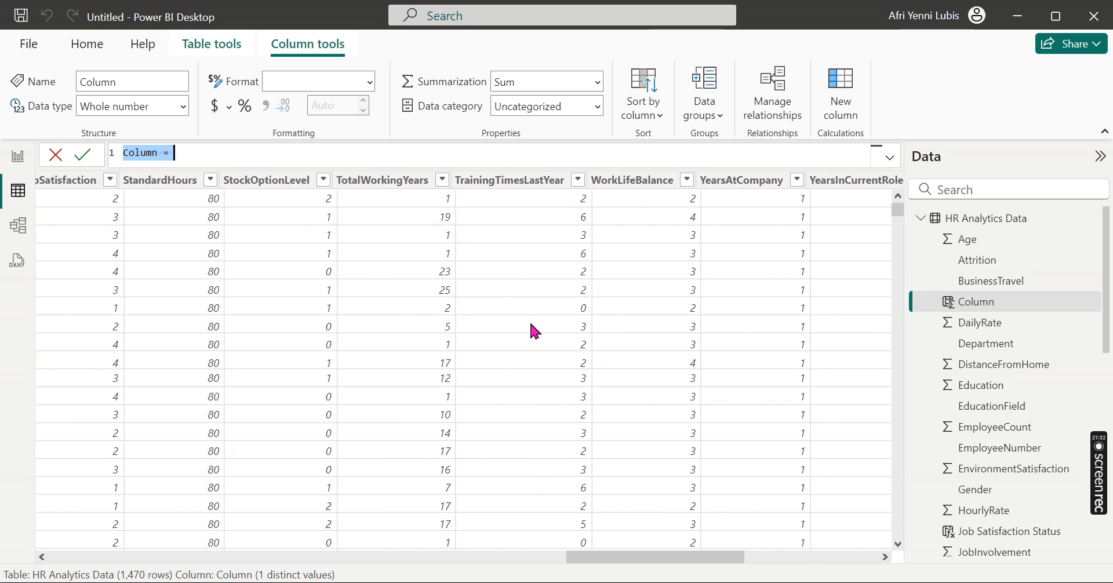
pyautogui.hscroll(-5, 531, 325)
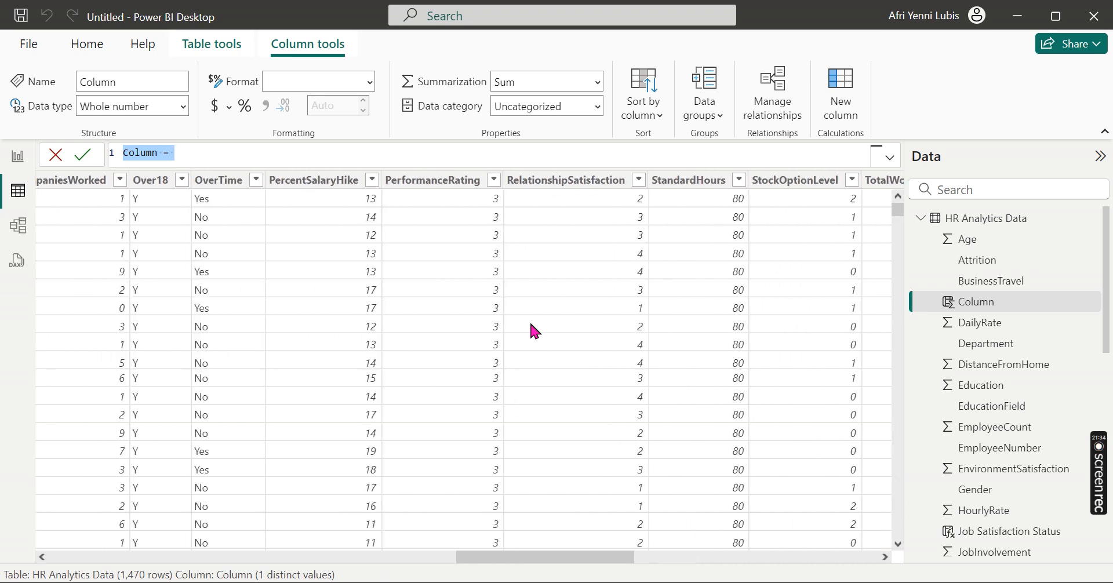
pyautogui.click(494, 175)
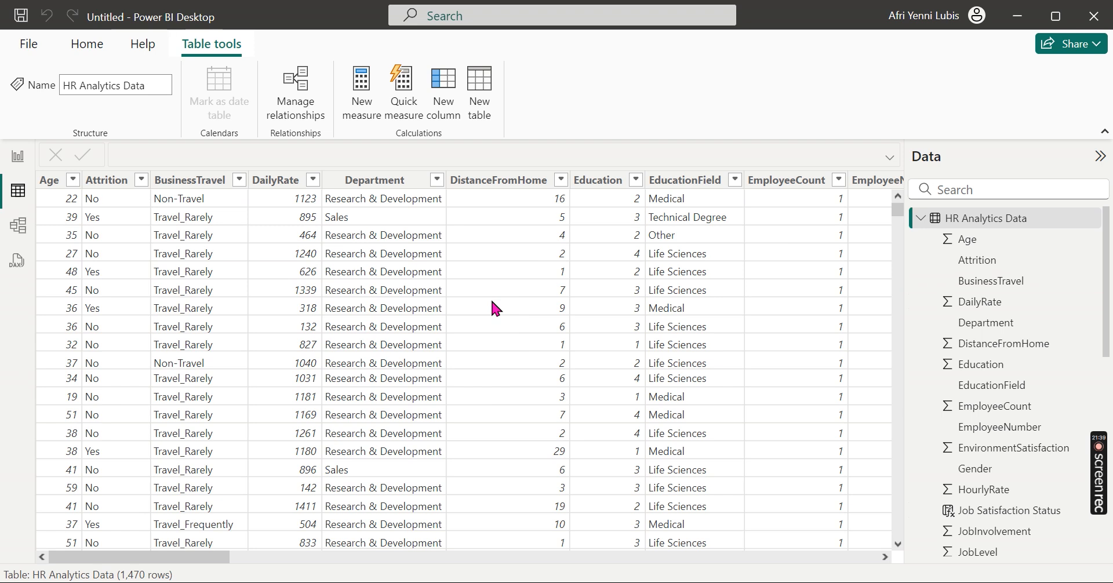
# Step: Look through the HR Analytics Data columns and check which distinct values the PerformanceRating column contains
pyautogui.hscroll(6, 418, 312)
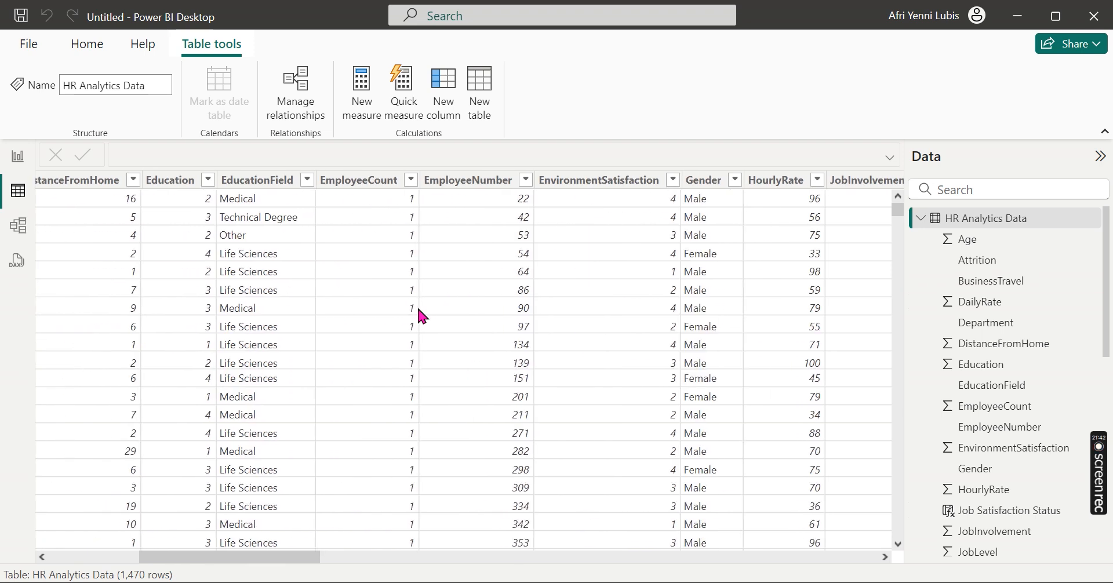
pyautogui.hscroll(3, 418, 312)
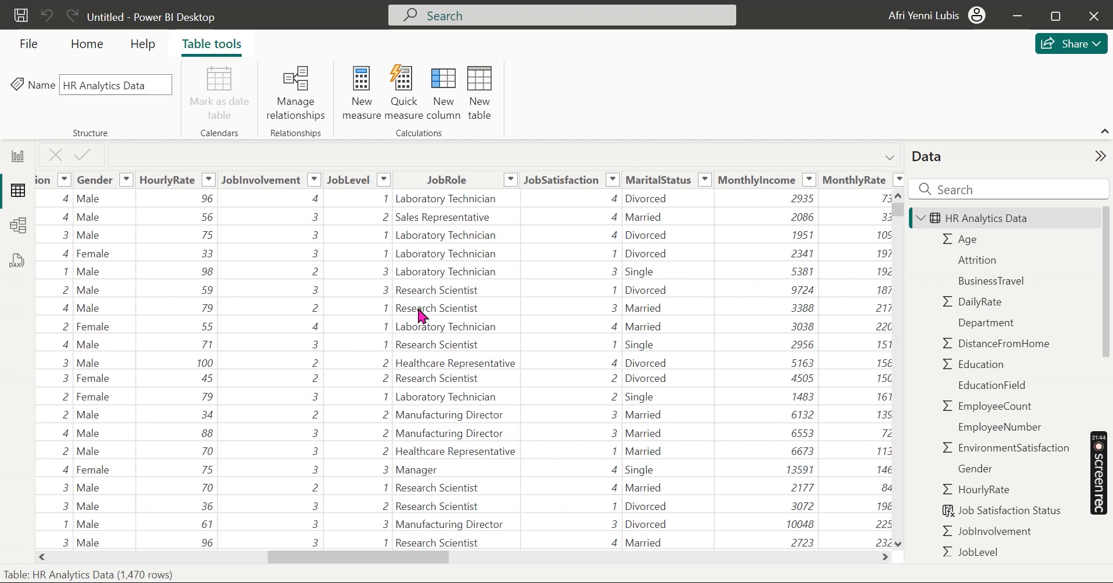
pyautogui.hscroll(5, 418, 312)
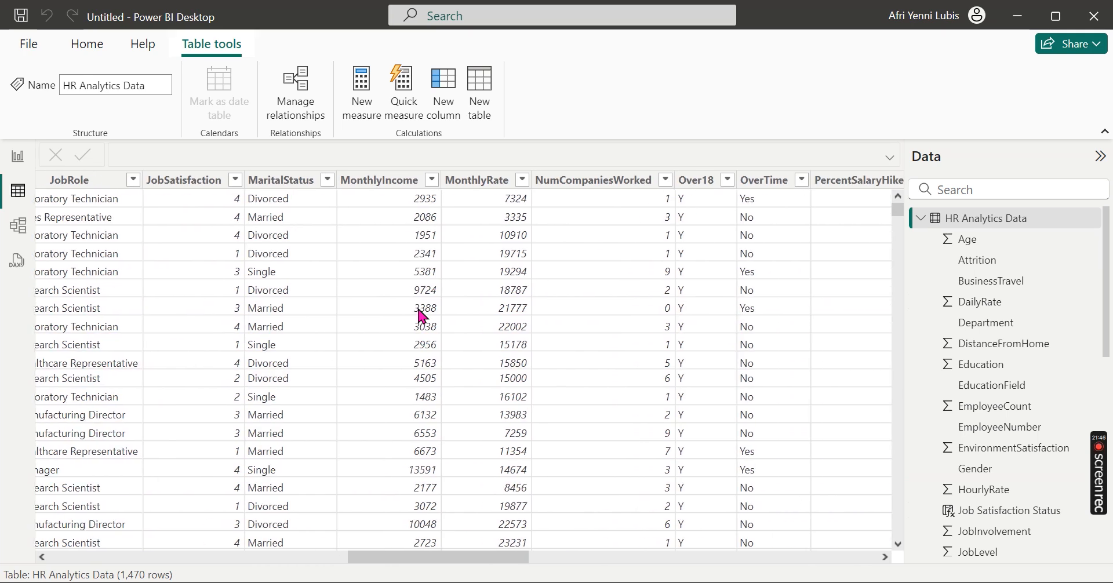
pyautogui.hscroll(-2, 420, 315)
pyautogui.hscroll(-3, 419, 314)
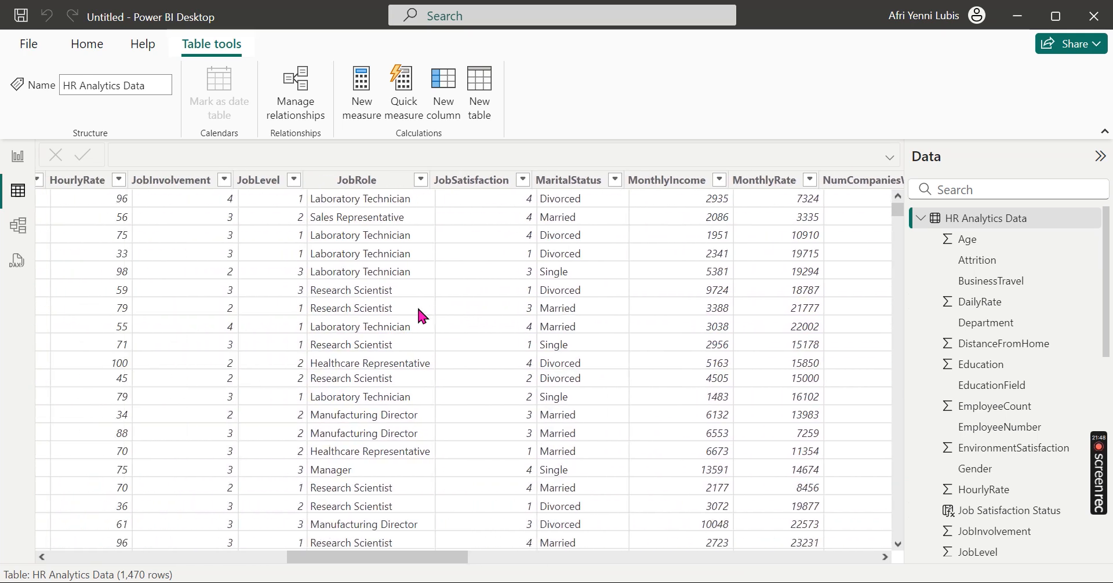
pyautogui.hscroll(6, 420, 315)
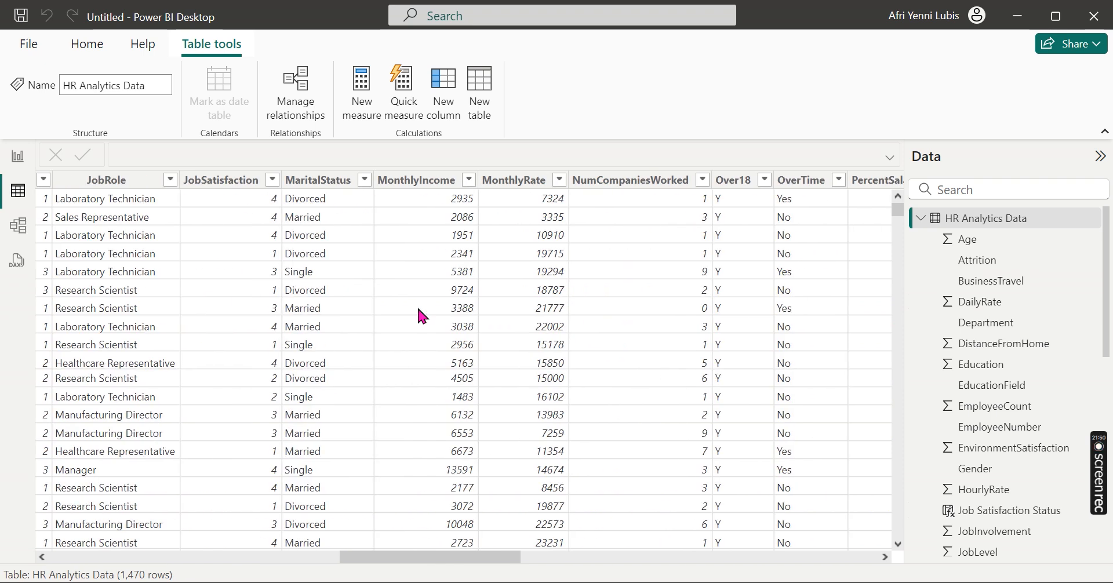
pyautogui.hscroll(2, 416, 305)
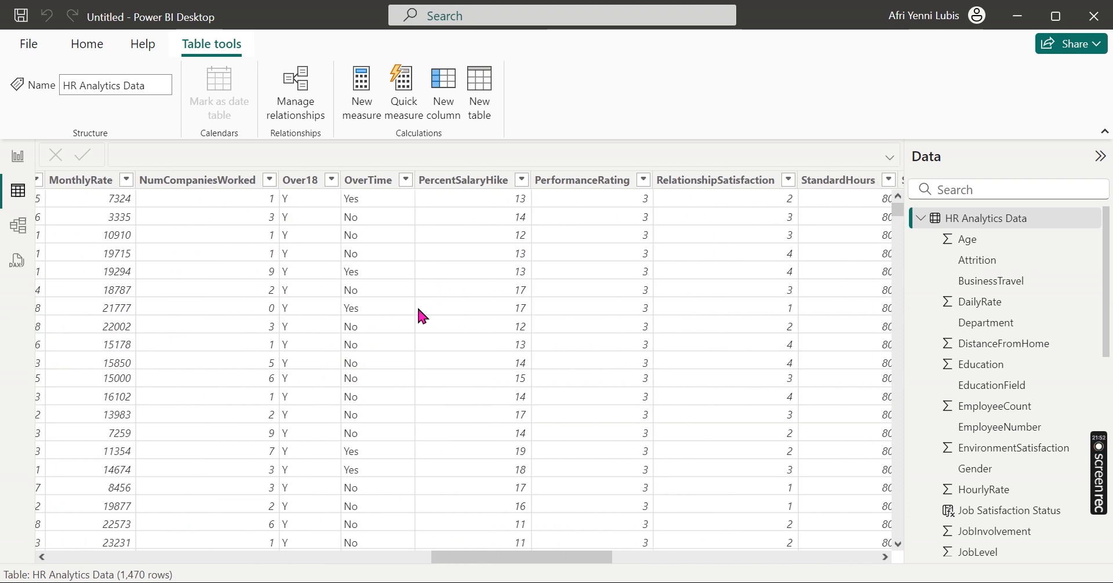
pyautogui.click(644, 183)
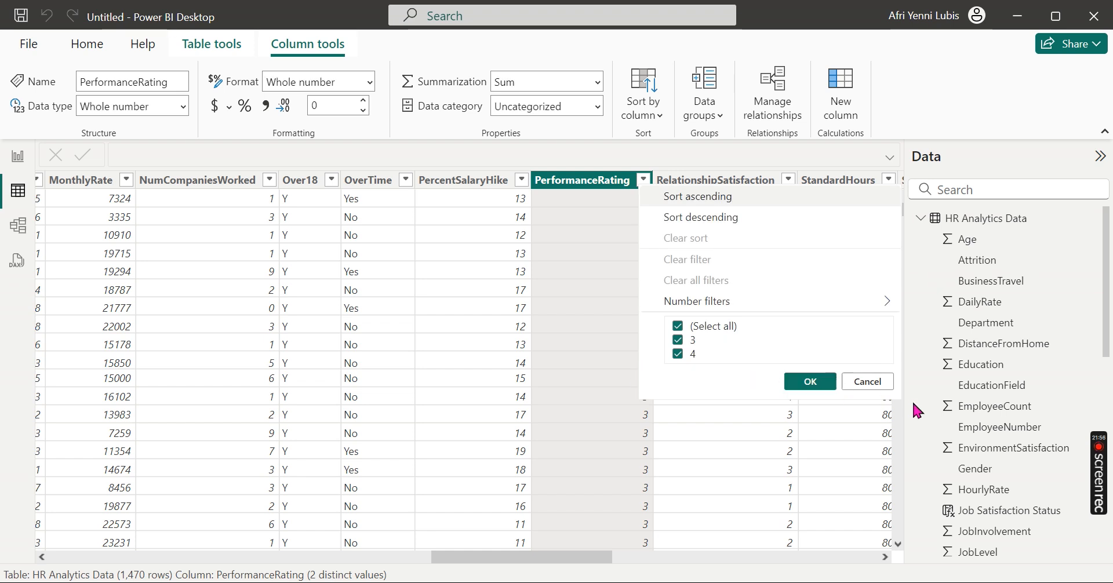
pyautogui.click(870, 383)
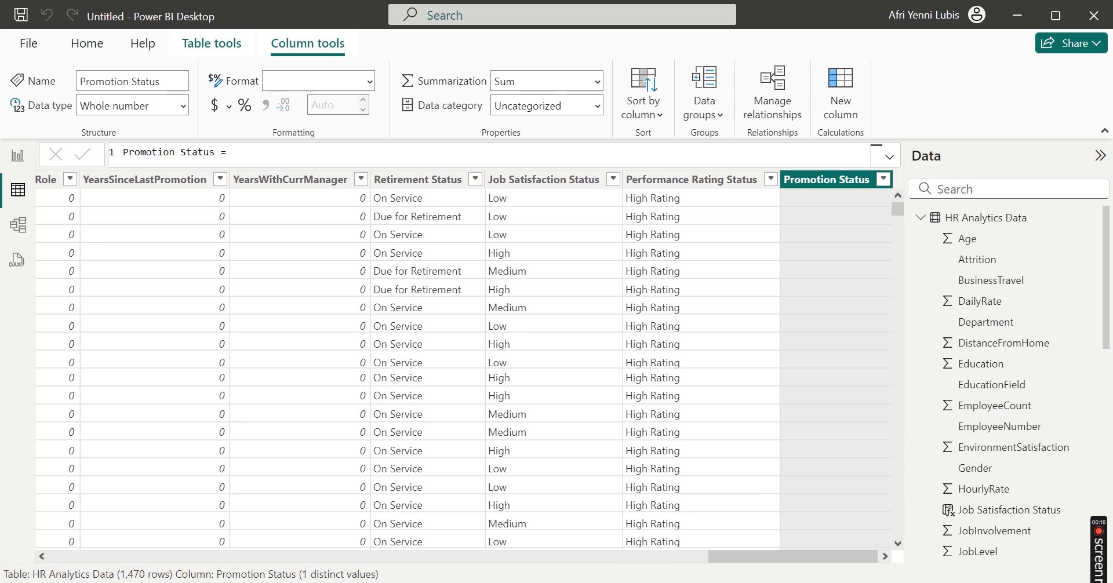
# Step: Enter a SWITCH formula for Promotion Status returning "Due for Promotion" for TotalWorkingYears 7 to 10, "On Service", "High Rating" and "High", otherwise "Not Due"
pyautogui.hotkey('ctrl', 'a')
pyautogui.write('Promotion Status = SWITCH(TRUE(),     [TotalWorkingYears] >= 7 && [TotalWorkingYears] <= 10 &&     [Retirement] = "On Service" &&     [PerformanceRating2] = "High Rating" &&     [Job Satisfaction2] = "High",     "Due for Promotion",     "Not Due" )')
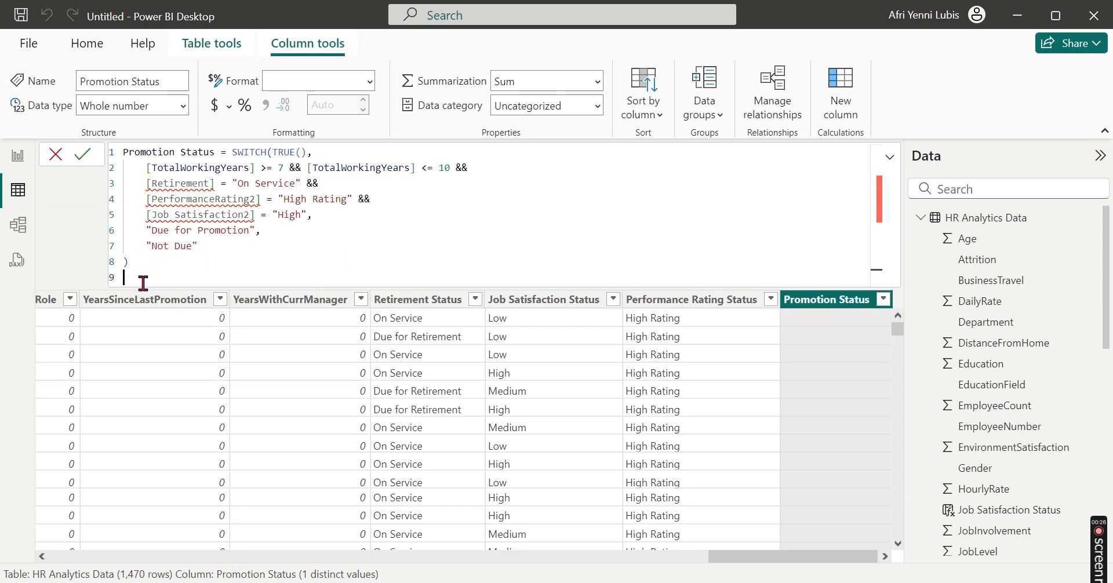
pyautogui.press('BackSpace')
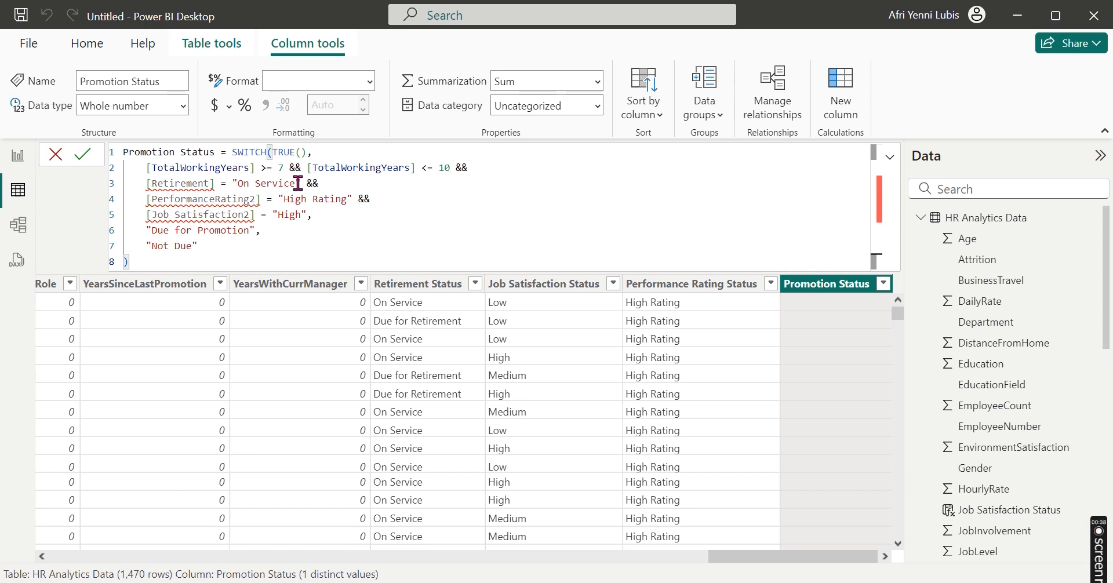
# Step: In the Promotion Status formula, make the "On Service" condition reference [Retirement Status] and the "High Rating" condition reference [Performance Rating Status]
pyautogui.click(174, 184)
pyautogui.write('Status')
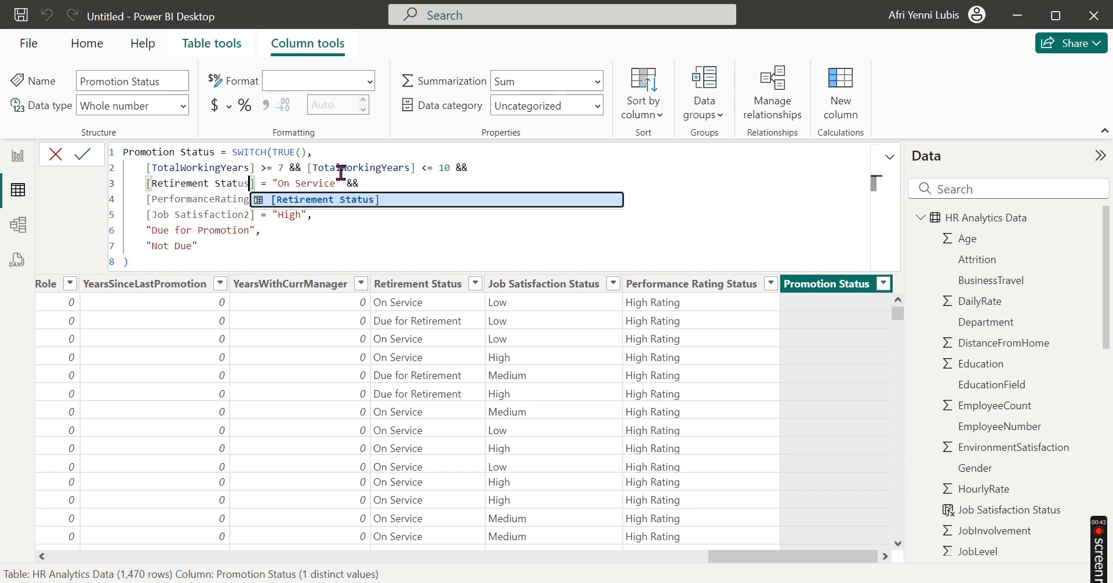
pyautogui.press('Tab')
pyautogui.click(253, 199)
pyautogui.press('BackSpace')
pyautogui.press('BackSpace')
pyautogui.press('BackSpace')
pyautogui.press('BackSpace')
pyautogui.press('BackSpace')
pyautogui.press('BackSpace')
pyautogui.press('BackSpace')
pyautogui.write('Rating')
pyautogui.press('Tab')
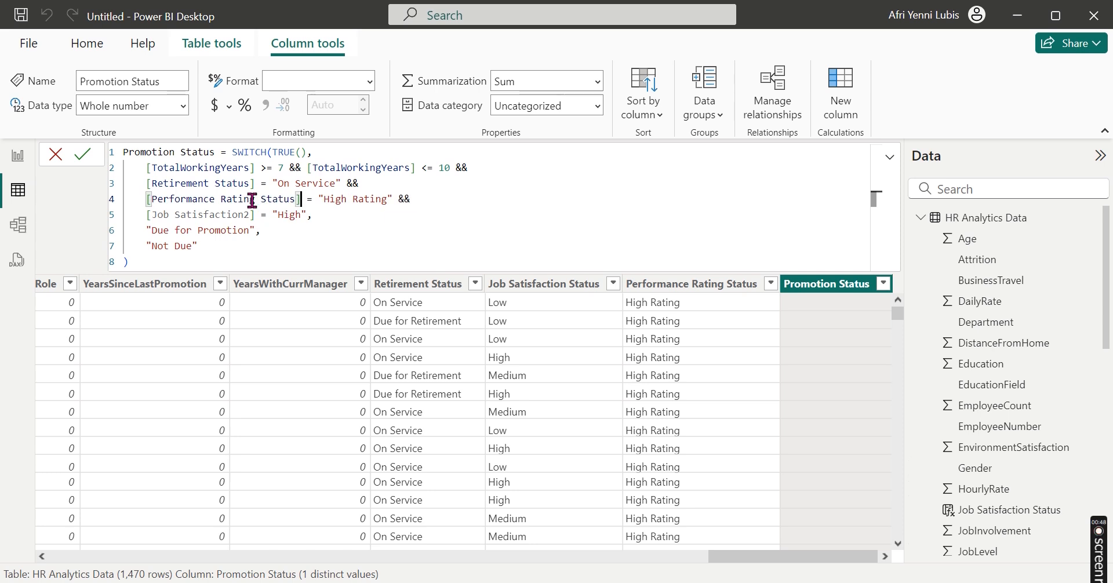
# Step: Make the "High" condition in the Promotion Status formula reference [Job Satisfaction Status]
pyautogui.click(250, 214)
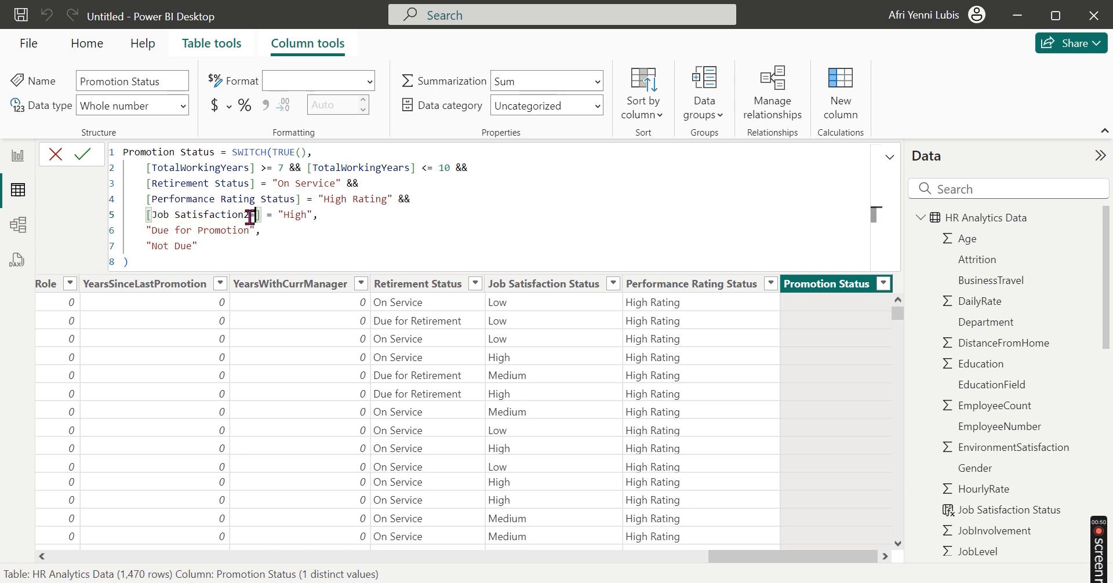
pyautogui.press('BackSpace')
pyautogui.press('Tab')
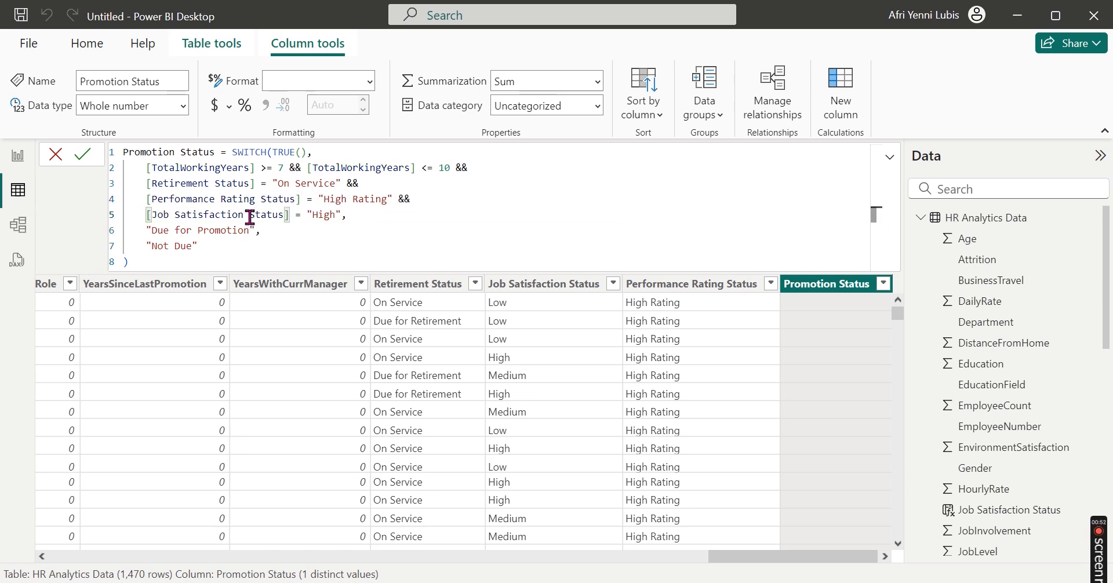
# Step: Commit the Promotion Status formula and check which distinct values the Promotion Status column contains
pyautogui.click(296, 261)
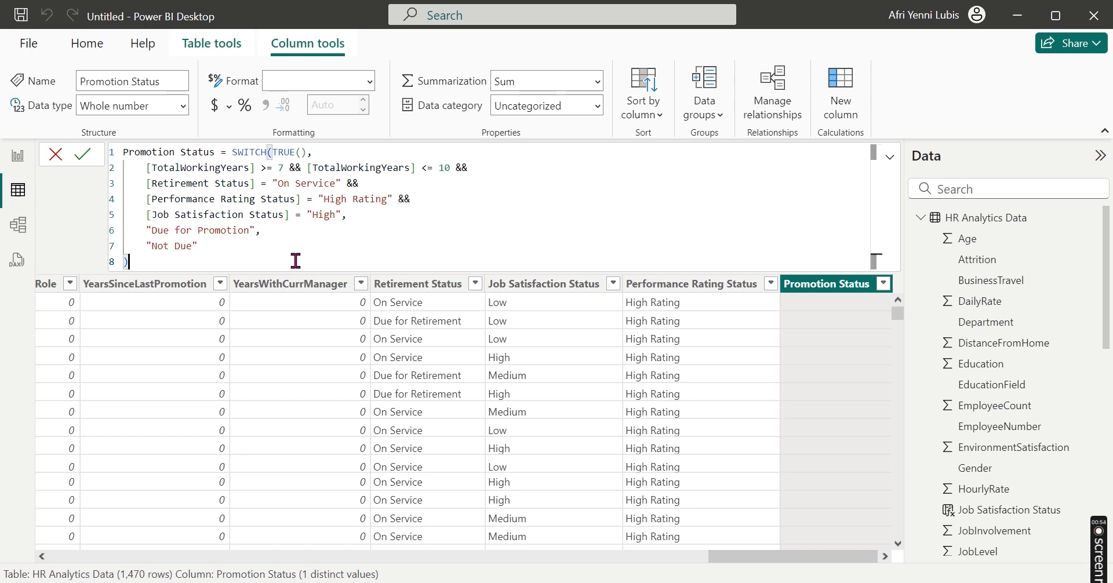
pyautogui.press('Return')
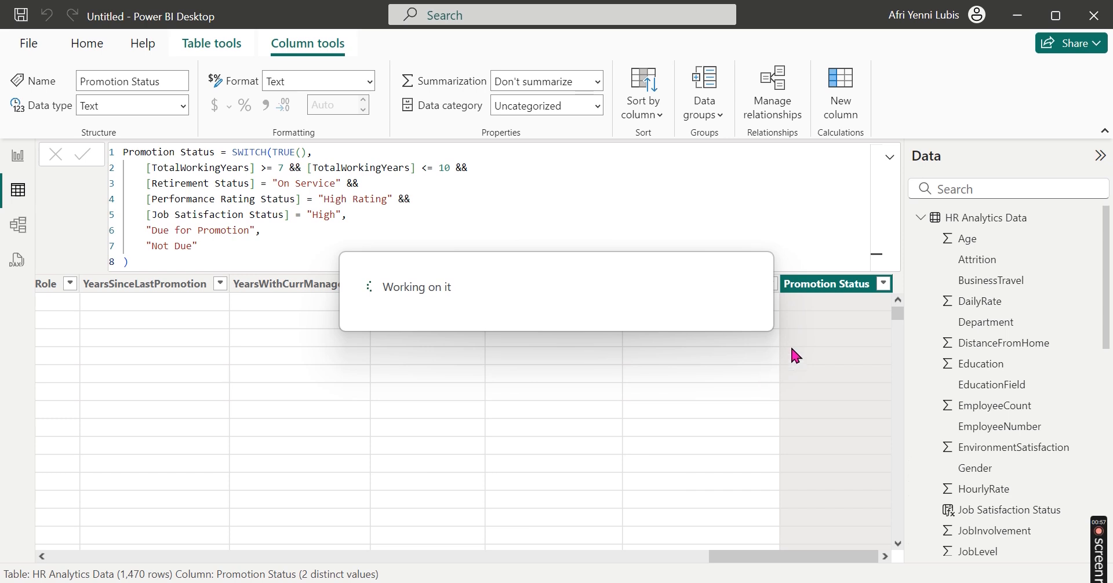
pyautogui.moveTo(787, 557); pyautogui.dragTo(269, 498)
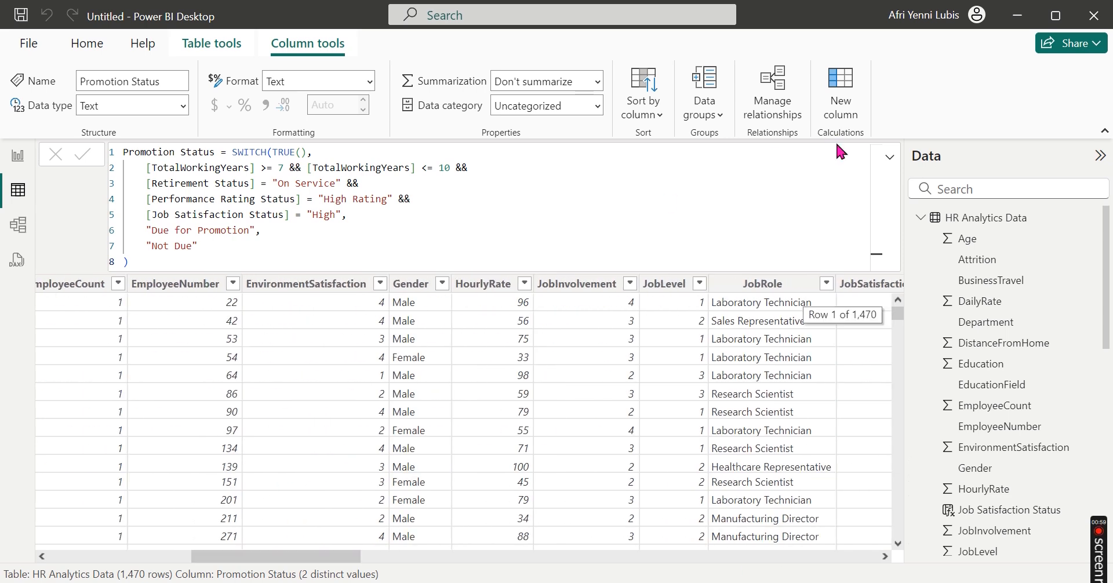
pyautogui.click(891, 157)
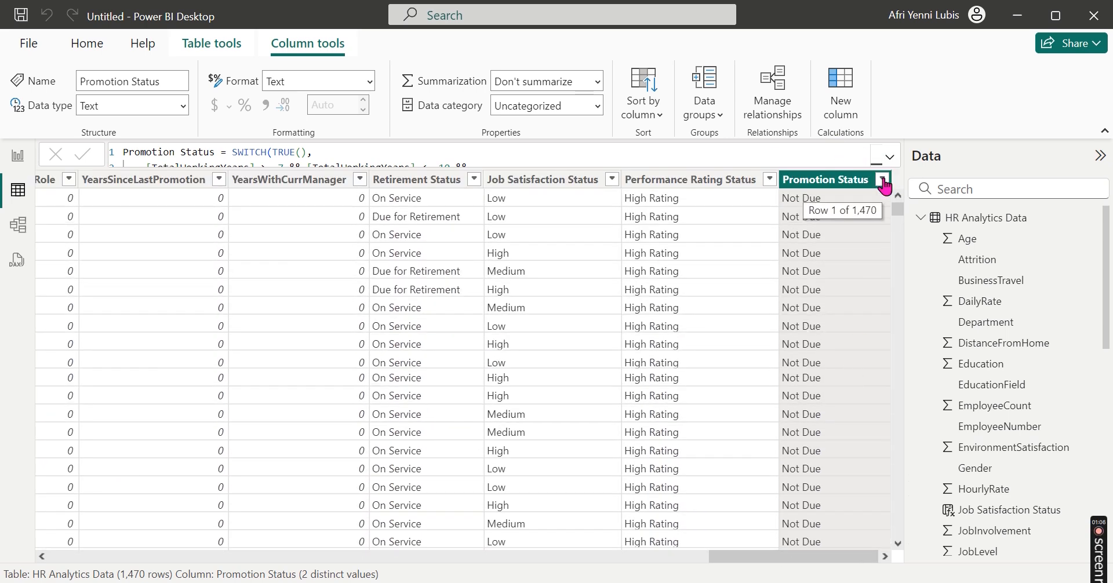
pyautogui.click(883, 180)
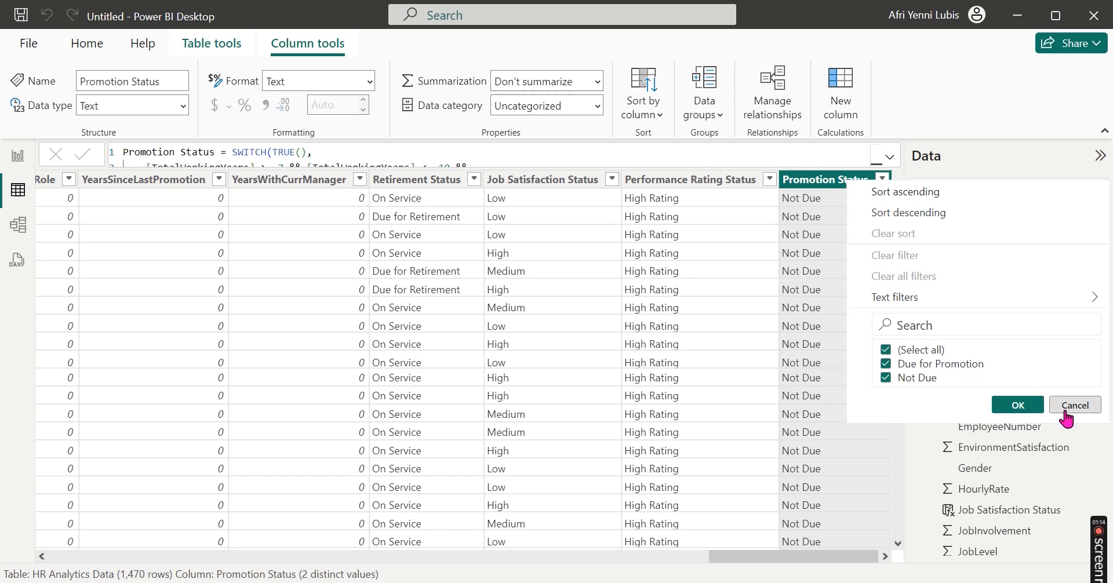
pyautogui.click(1023, 408)
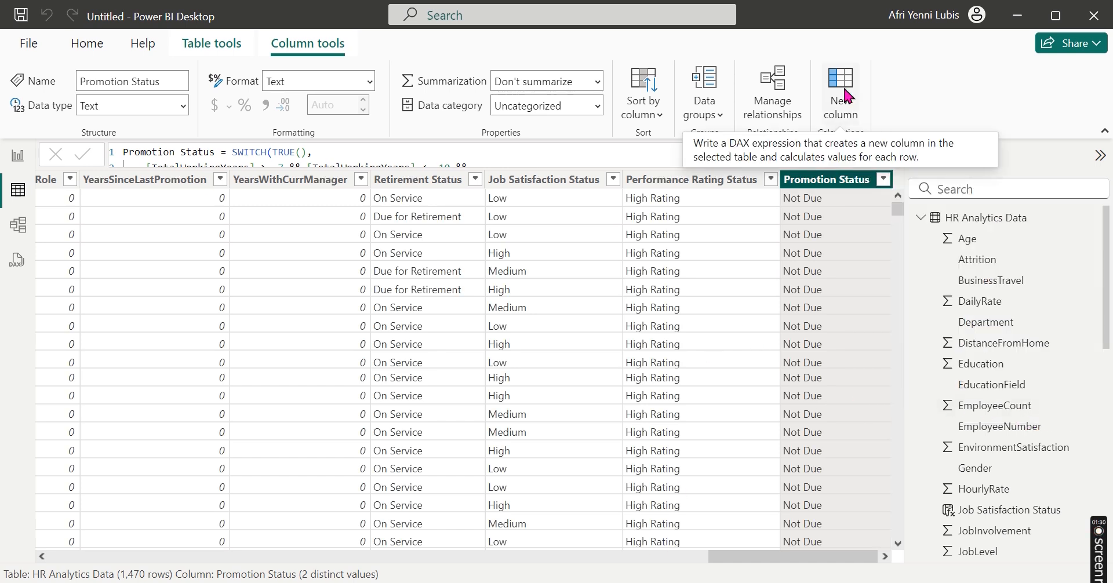
# Step: Add a calculated column, start its formula with "Working Years =", and view the Coba Power BI HR Dashboard window for reference
pyautogui.click(845, 89)
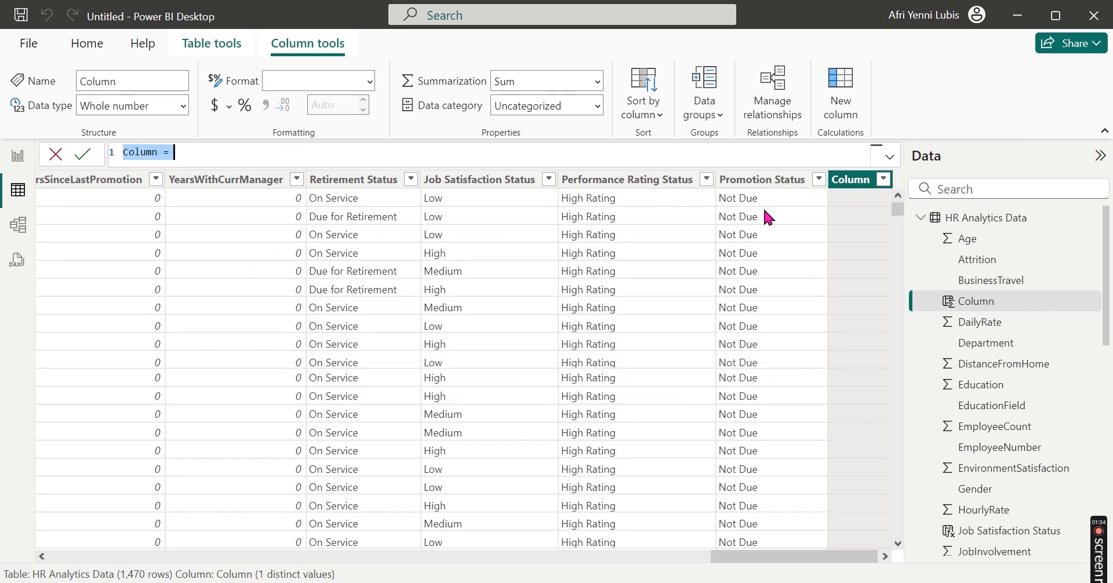
pyautogui.write('Working')
pyautogui.write('ears =')
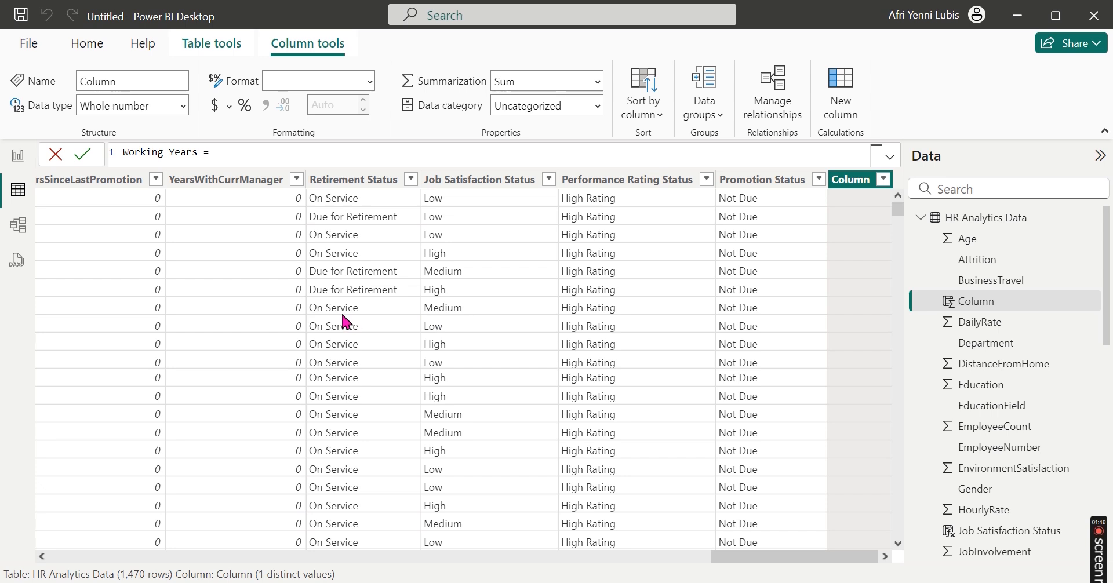
pyautogui.hscroll(-10, 341, 311)
pyautogui.hscroll(-5, 341, 310)
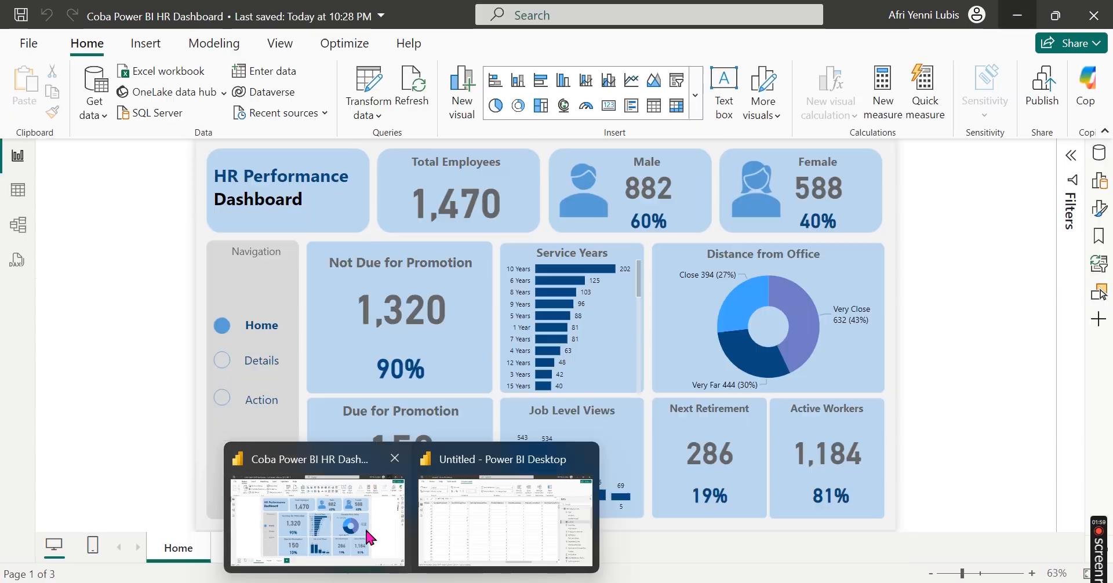
pyautogui.click(364, 527)
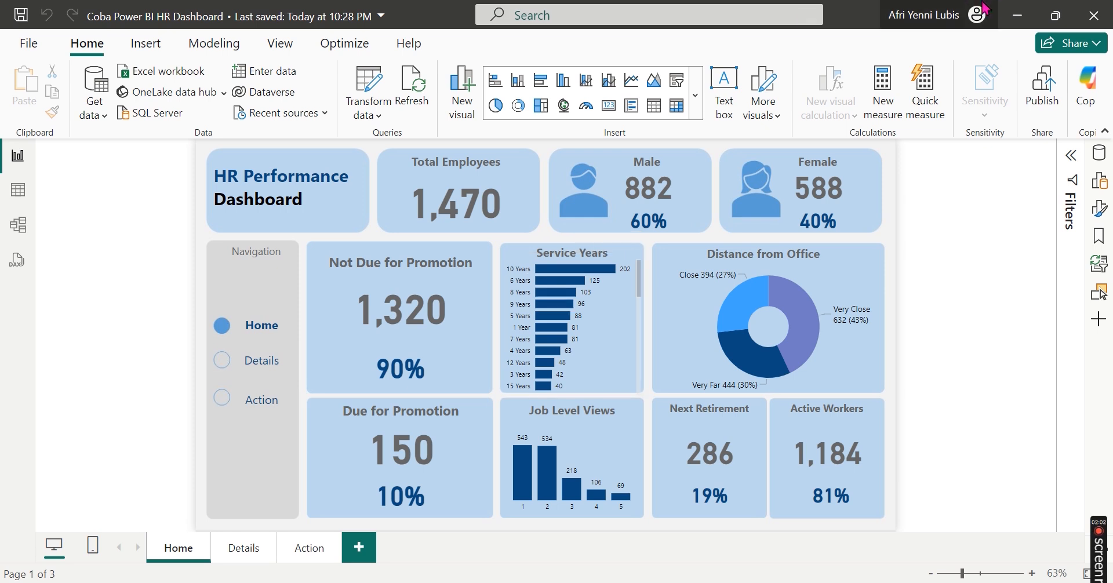
pyautogui.click(1018, 16)
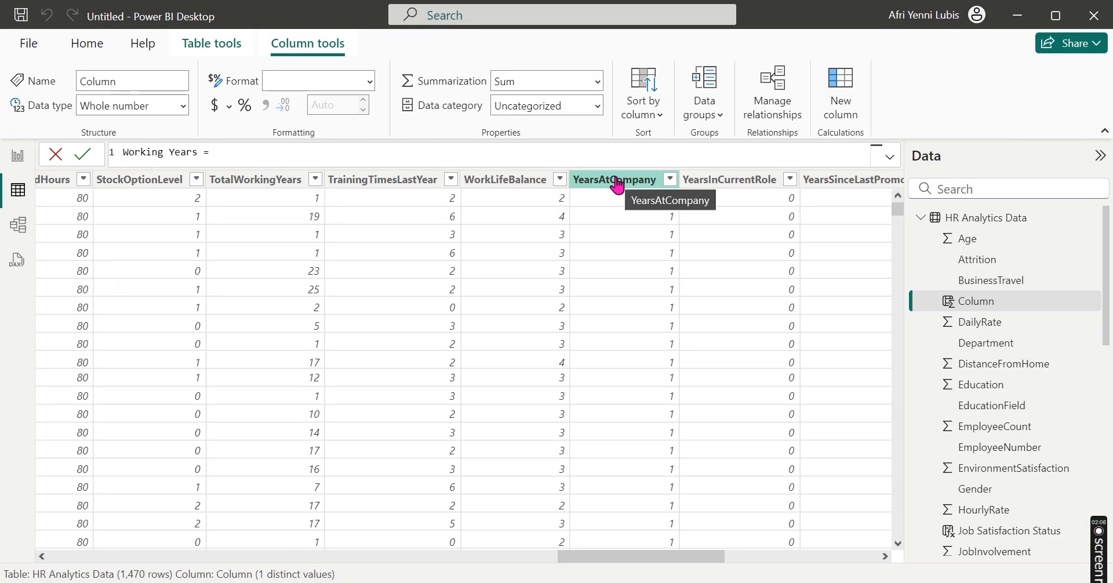
# Step: Complete the Working Years formula with an IF that appends " Years" to TotalWorkingYears above 1 and " Year" otherwise, and commit it
pyautogui.write('IF([TotalWorkingYears]>1, (\'HR Analytics Data\'[TotalWorkingYears] & " " & "Years"), (\'HR Analytics Data\'[TotalWorkingYears] & " " & "Year"))')
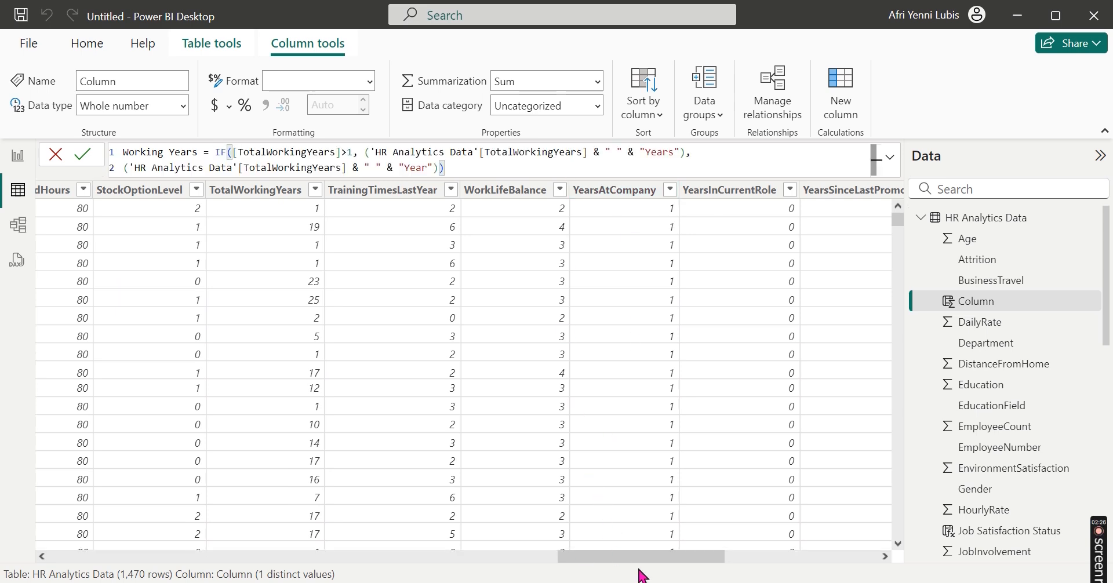
pyautogui.moveTo(666, 558); pyautogui.dragTo(820, 558)
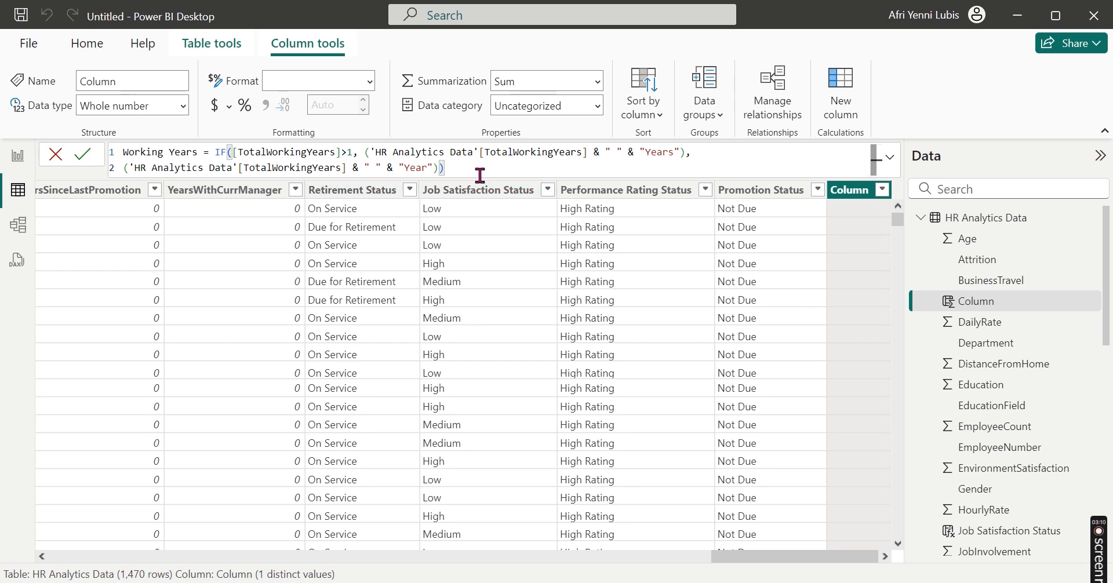
pyautogui.press('Return')
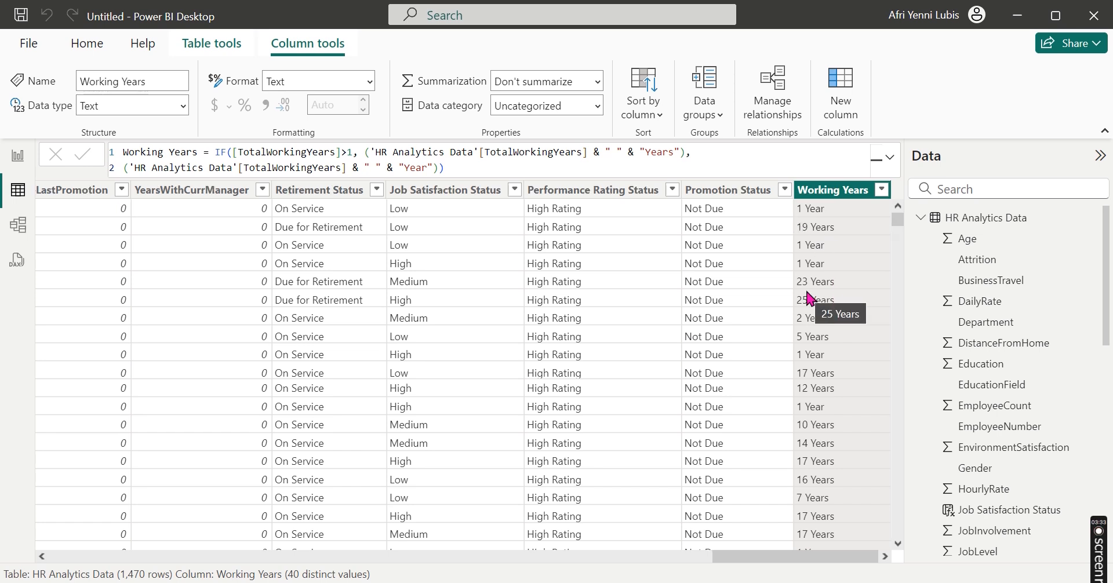
# Step: Look through the HR Analytics Data columns from Working Years back to EducationField and return to the calculated columns
pyautogui.hscroll(-5, 418, 354)
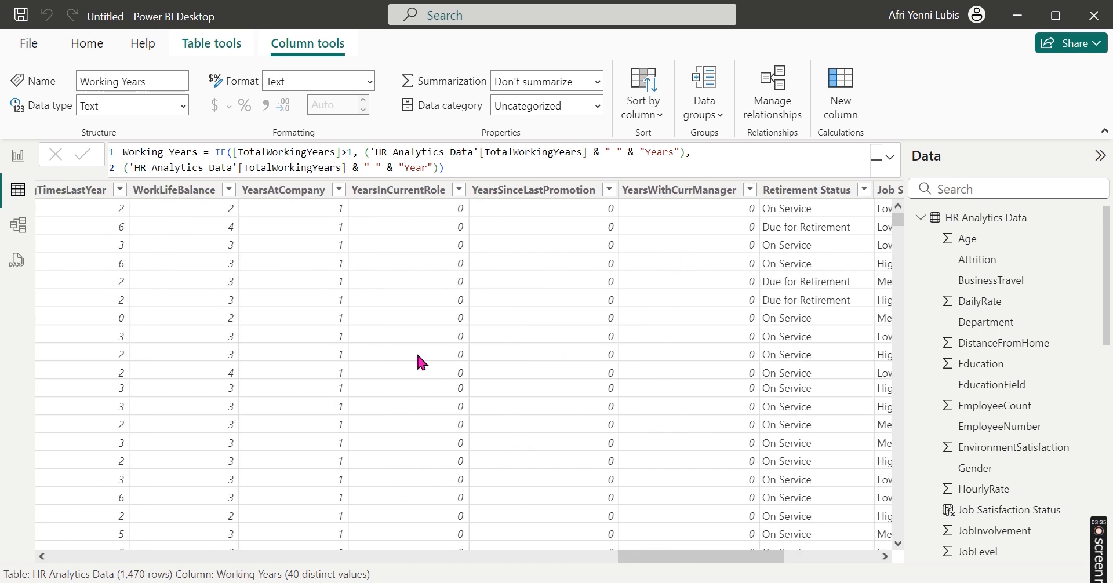
pyautogui.hscroll(-8, 417, 355)
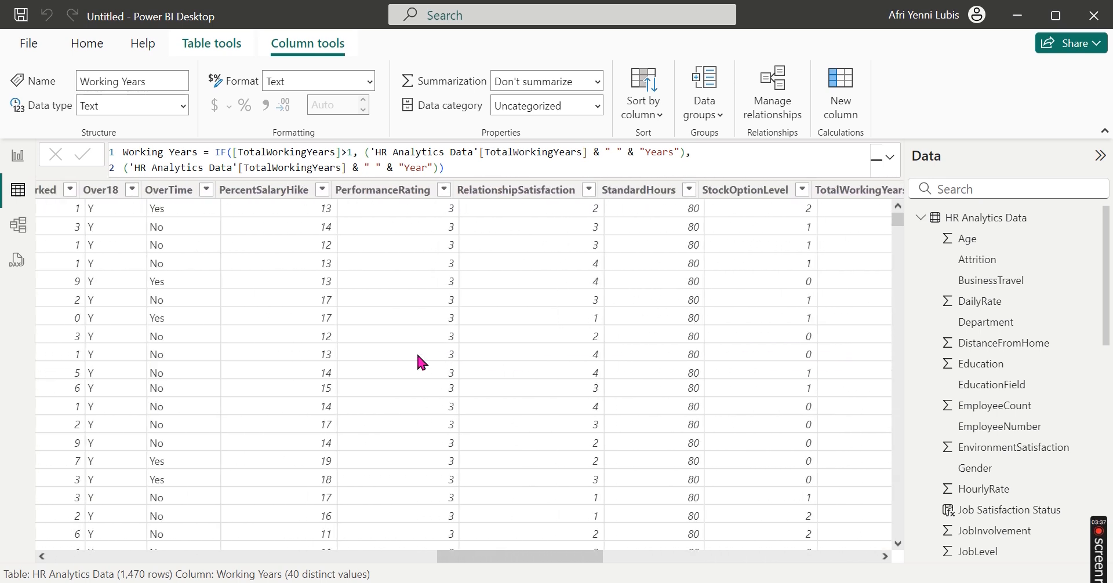
pyautogui.hscroll(-8, 420, 362)
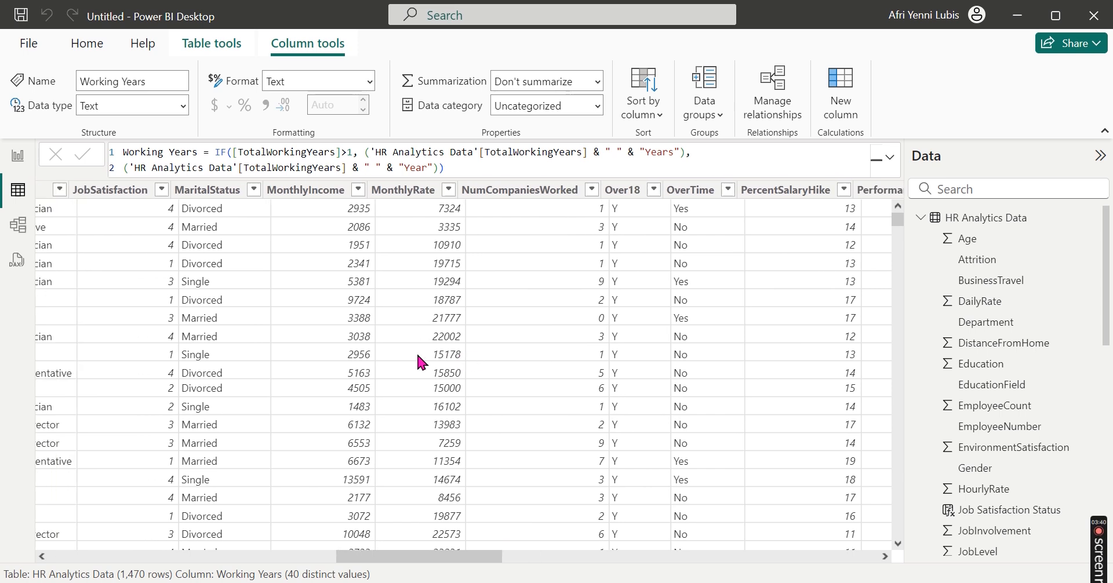
pyautogui.hscroll(-5, 418, 356)
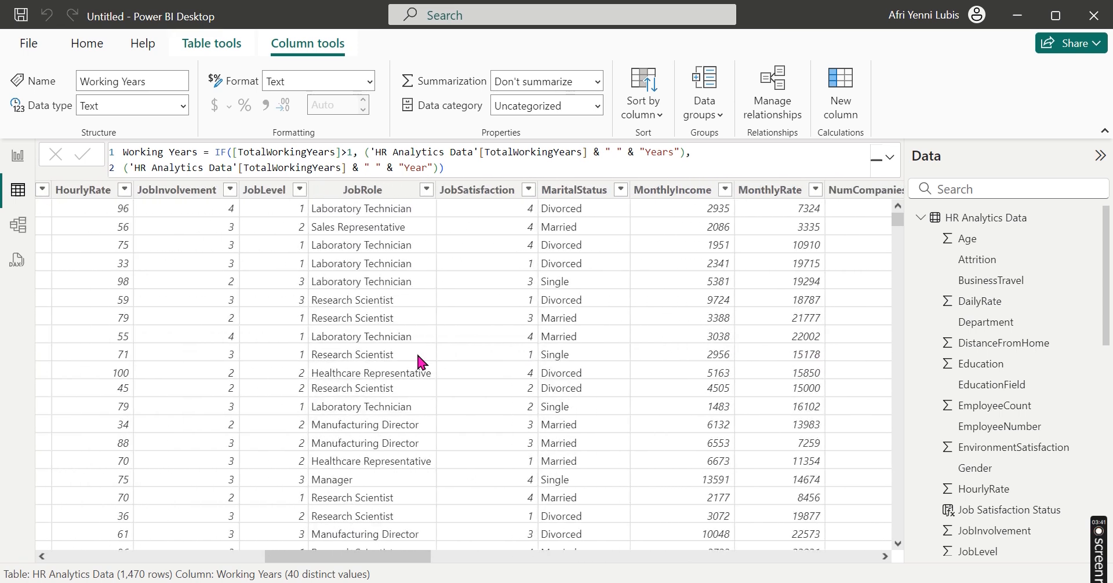
pyautogui.hscroll(-5, 418, 356)
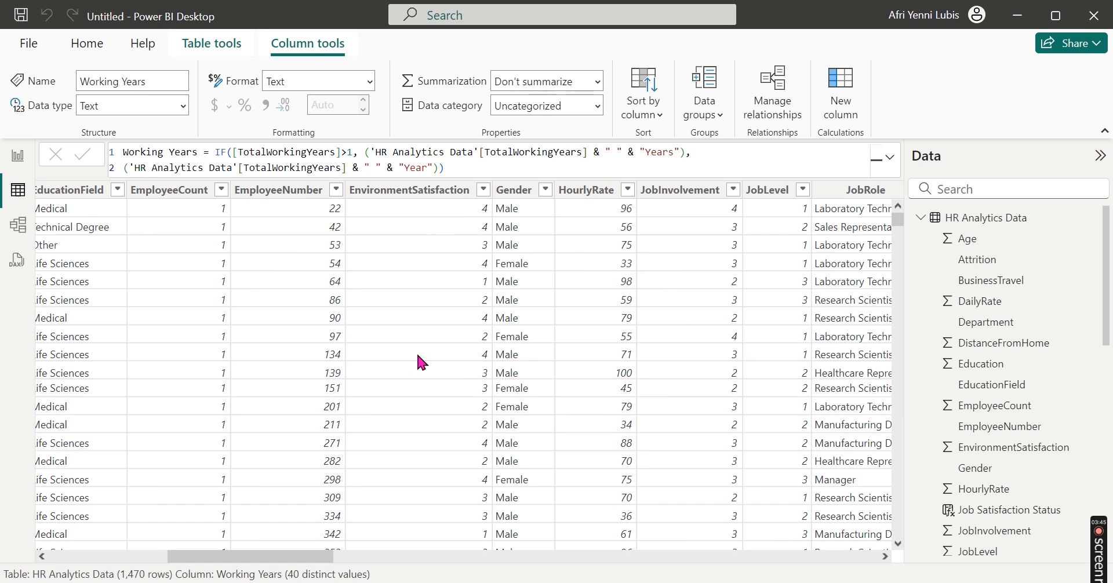
pyautogui.hscroll(10, 418, 356)
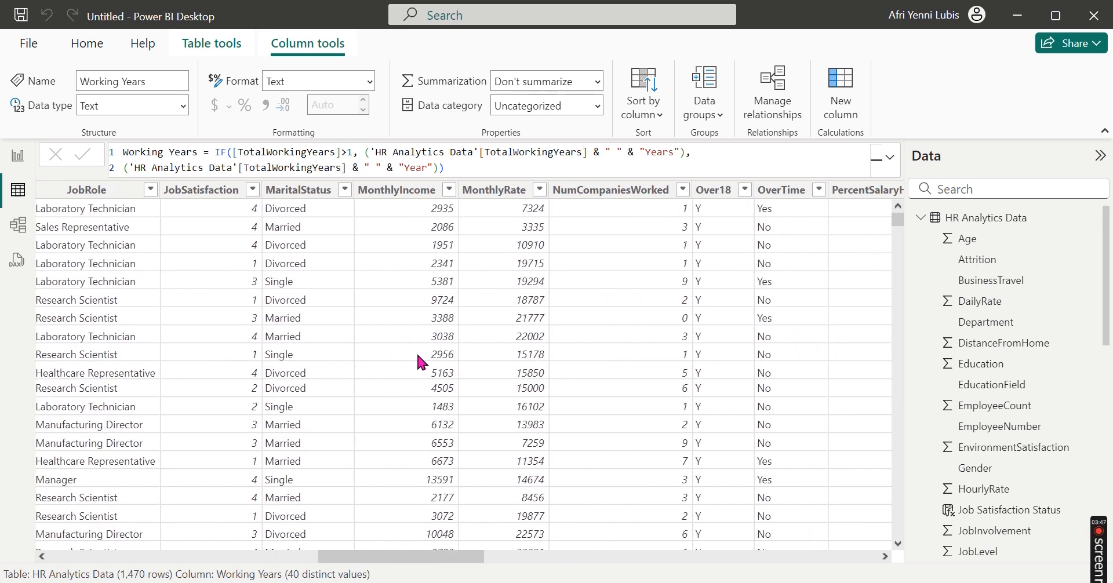
pyautogui.hscroll(6, 418, 356)
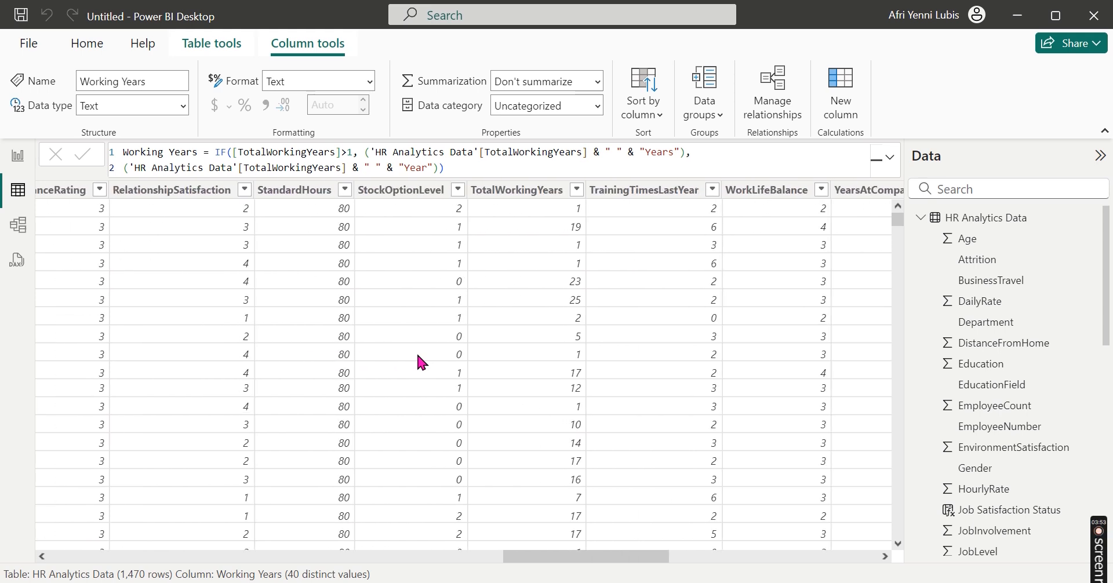
pyautogui.hscroll(8, 419, 356)
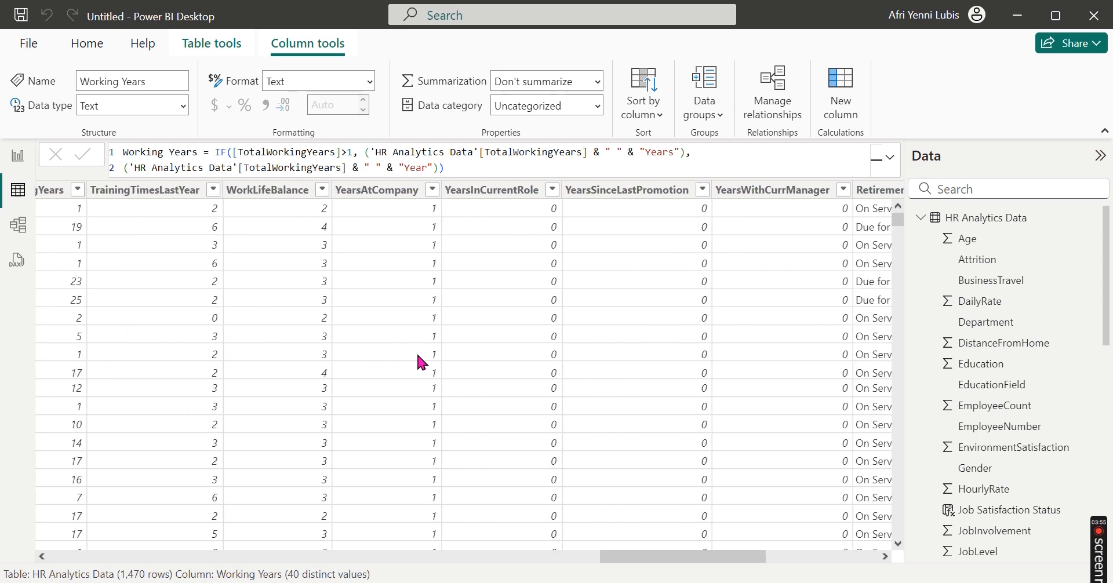
pyautogui.hscroll(8, 420, 360)
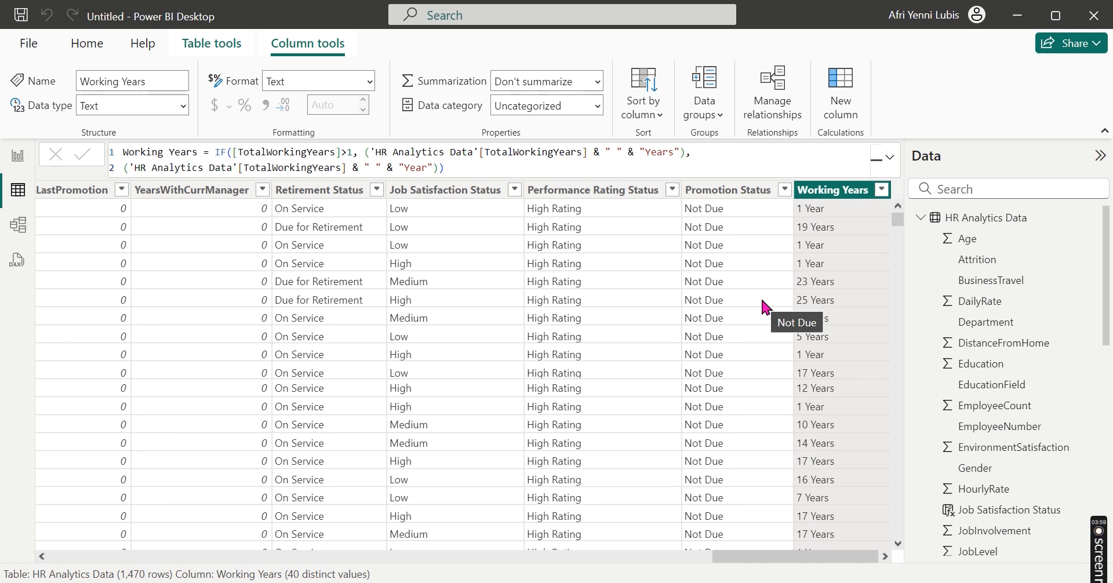
# Step: Add a Distance From Home Status column using SWITCH on DistanceFromHome: 1 to 5 "Very Close", 6 to 10 "Close", otherwise "Very Far"
pyautogui.click(843, 89)
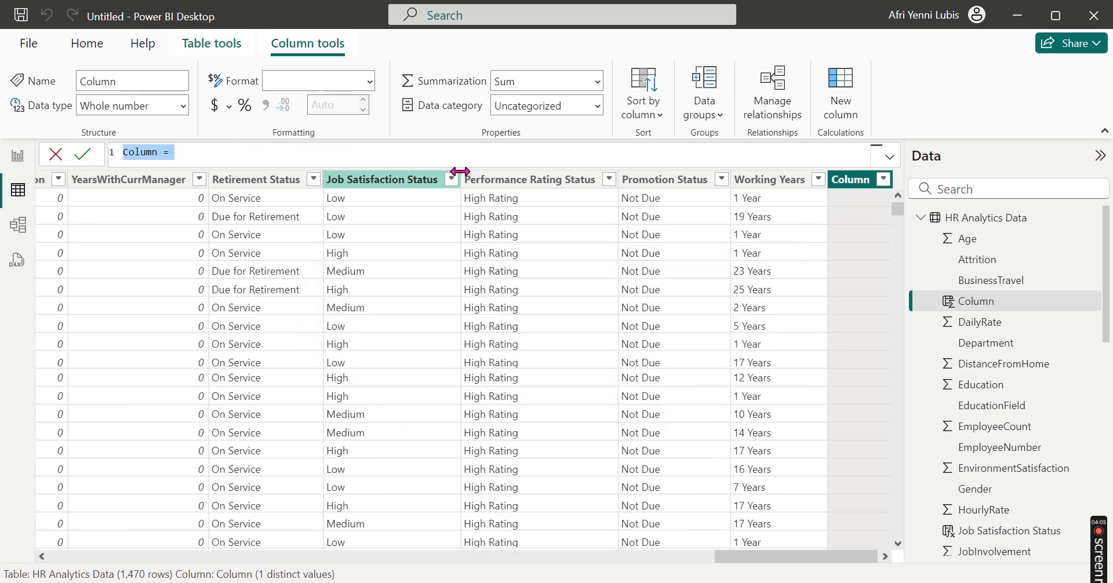
pyautogui.write('Distance')
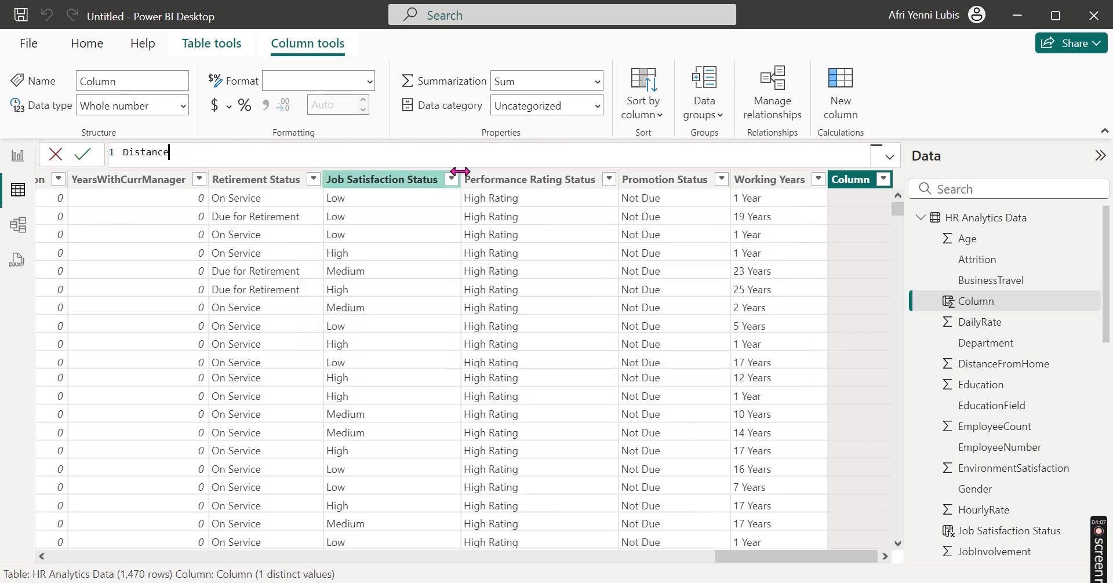
pyautogui.write(' From Hom')
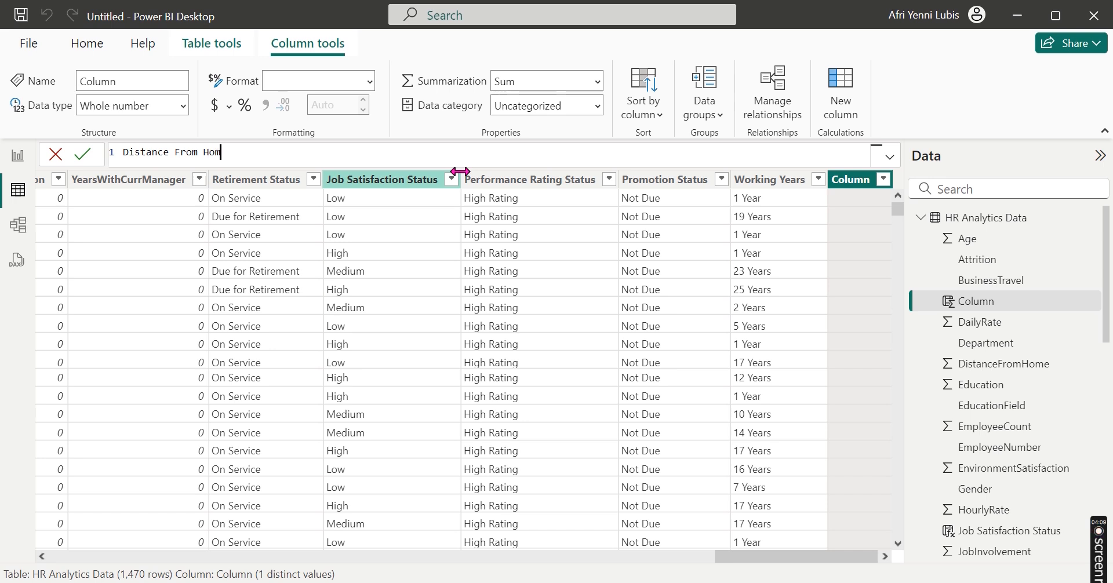
pyautogui.write('e Status')
pyautogui.write('= SWITCH(     TRUE(),     [DistanceFromHome] >= 1 && [DistanceFromHome] <= 5, "Very Close",     [DistanceFromHome] >= 6 && [DistanceFromHome] <= 10, "Close",     "Very Far" )')
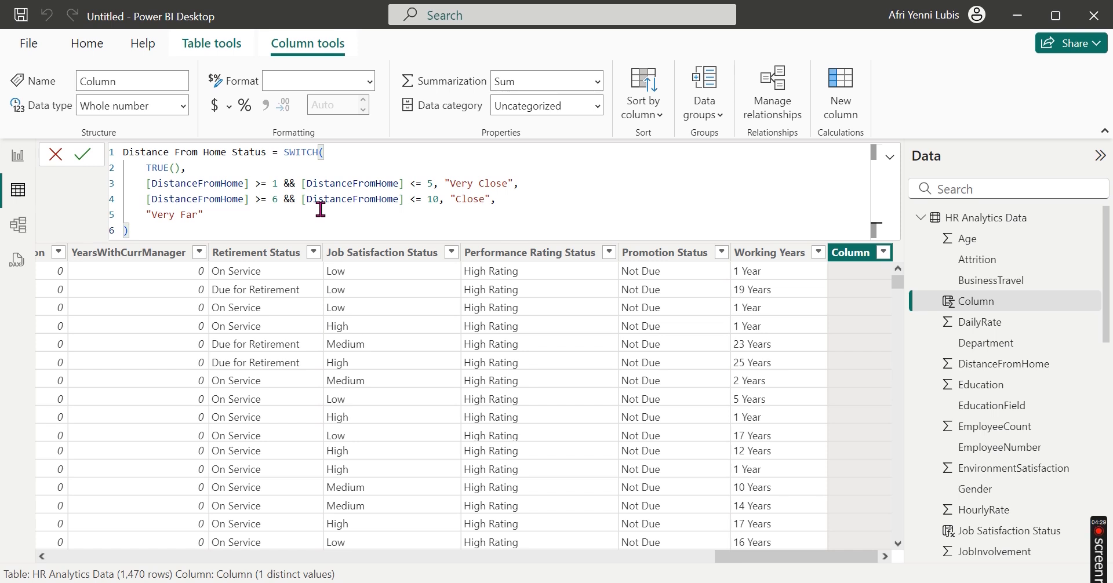
pyautogui.click(230, 189)
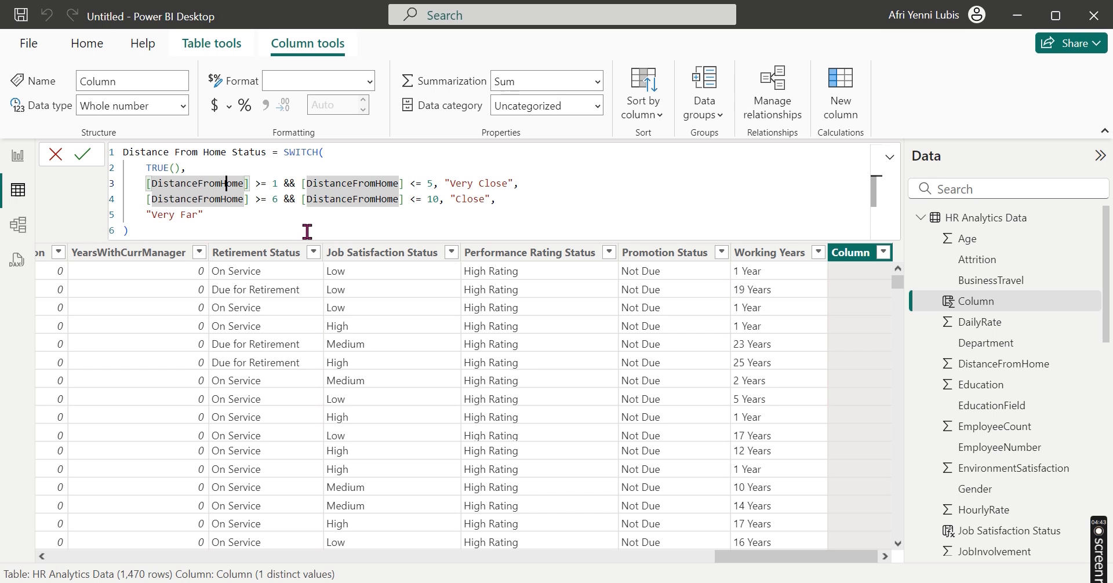
pyautogui.press('Return')
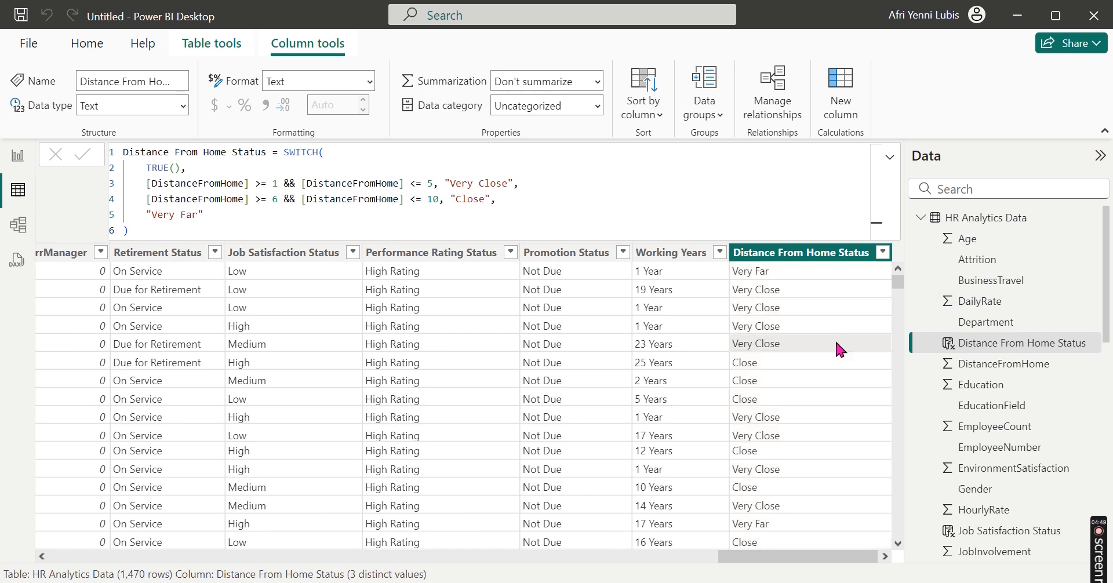
# Step: Collapse the formula to a single line, review the Distance From Home Status and neighbouring calculated columns, and return to the report canvas
pyautogui.click(889, 157)
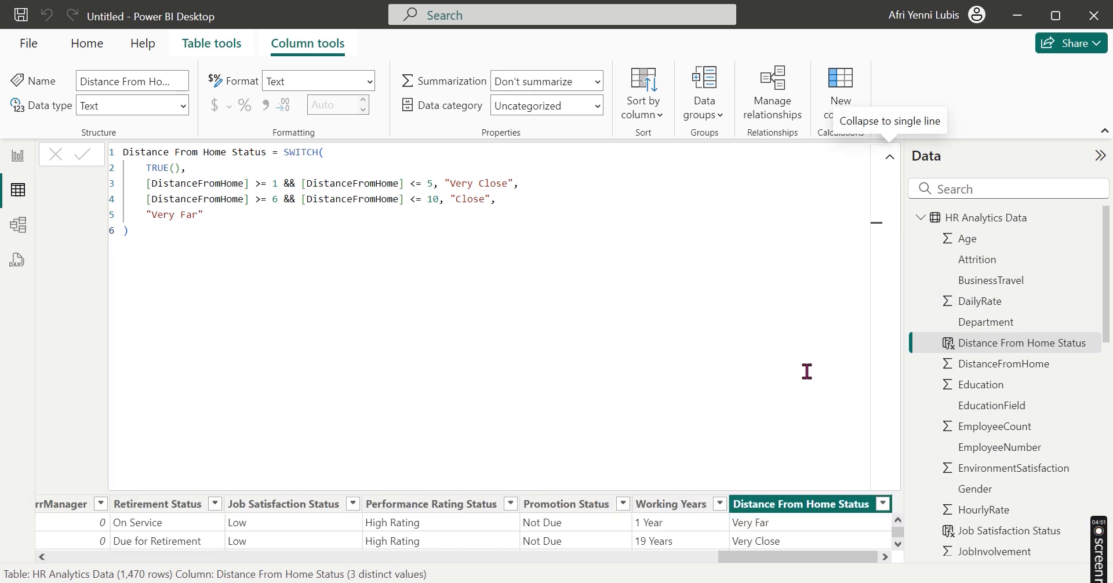
pyautogui.click(890, 157)
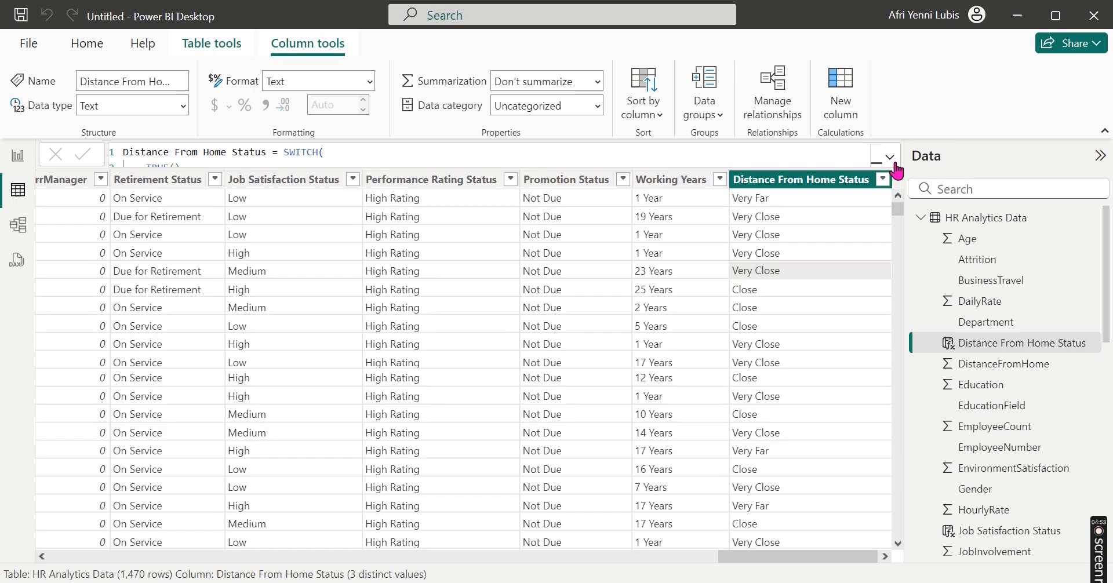
pyautogui.hscroll(-3, 798, 311)
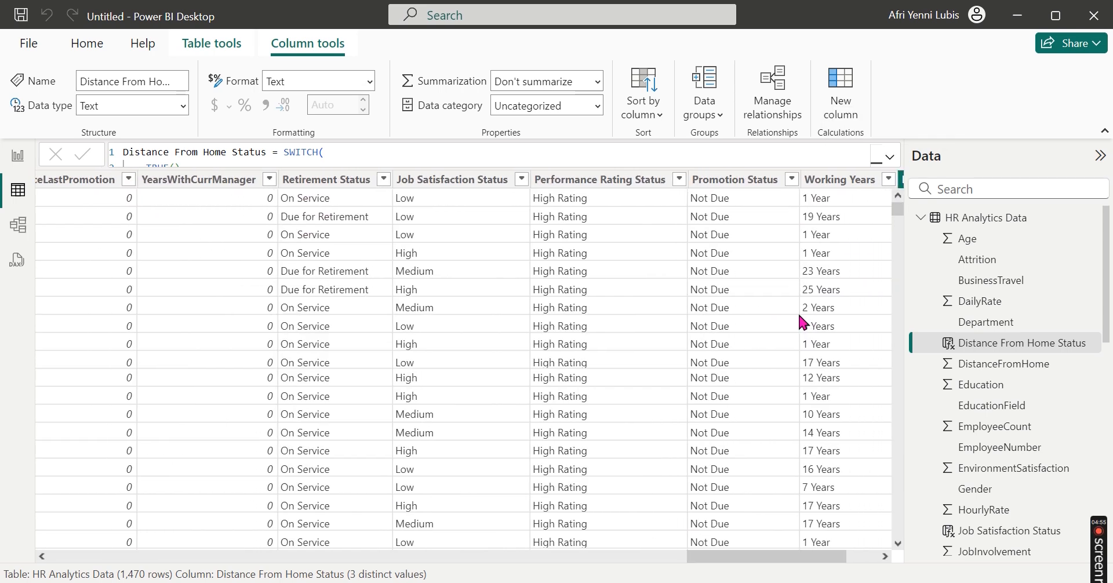
pyautogui.hscroll(2, 798, 312)
pyautogui.hscroll(2, 798, 311)
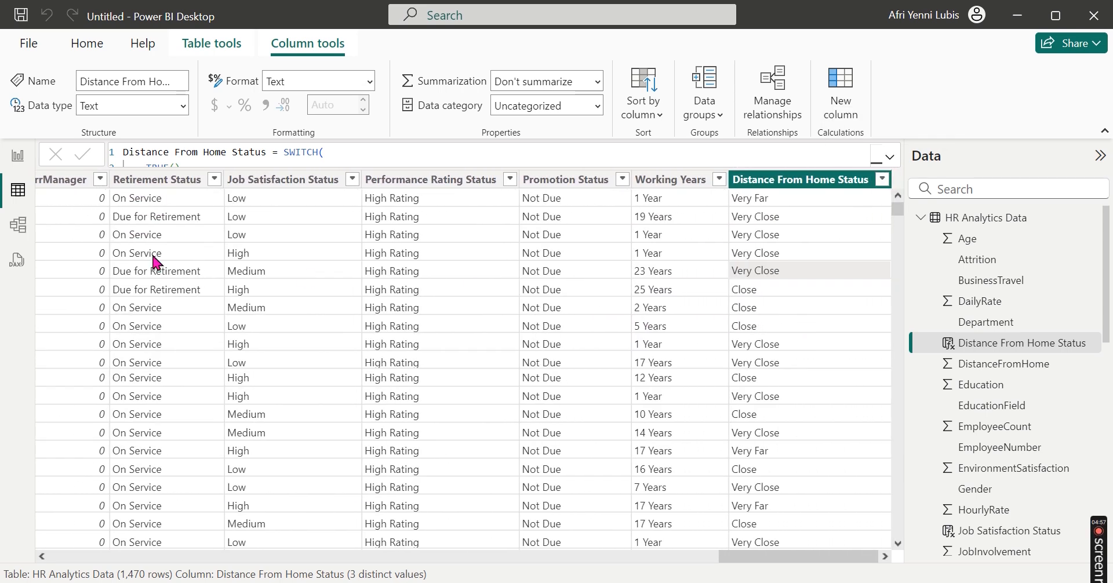
pyautogui.click(16, 157)
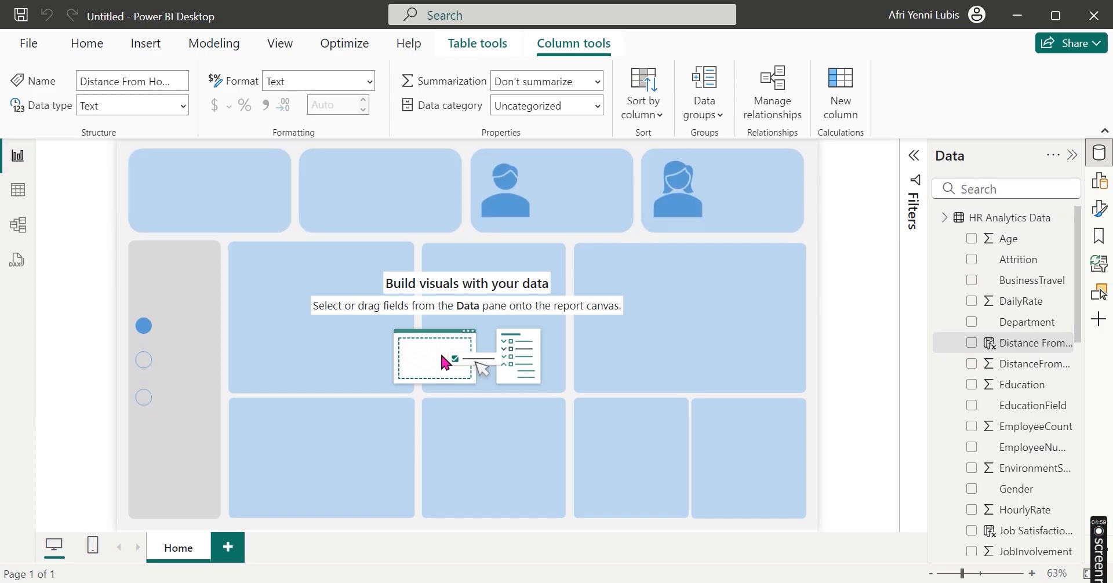